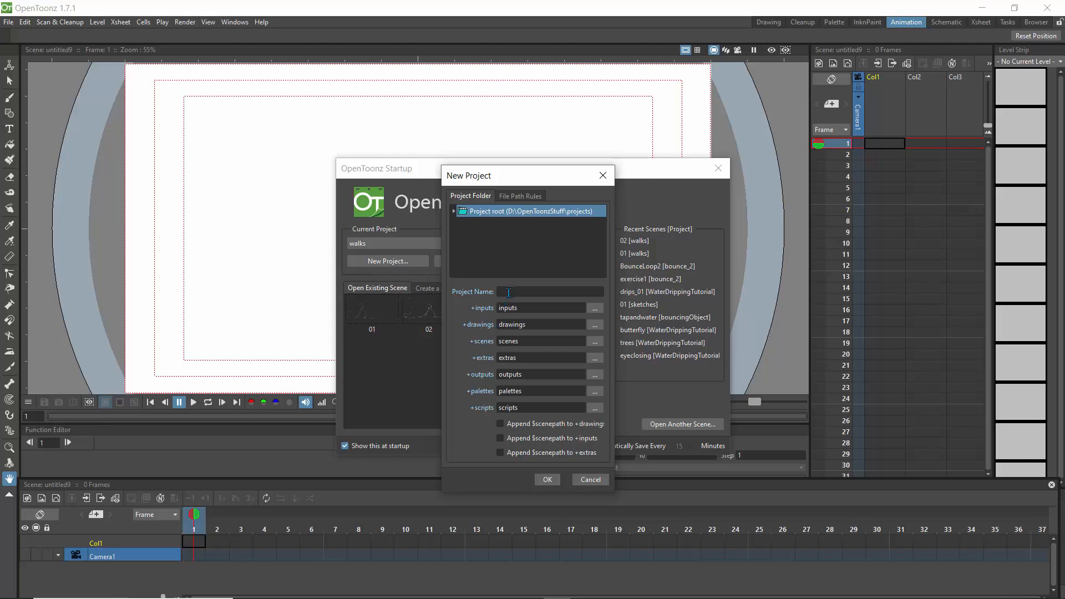
Step: Create a new project named head_turn_2 in the project root
{"action": "left_click", "coordinate": [508, 294]}
{"action": "type", "text": "n"}
{"action": "key", "text": "BackSpace"}
{"action": "type", "text": "head_turn"}
{"action": "left_click", "coordinate": [549, 484]}
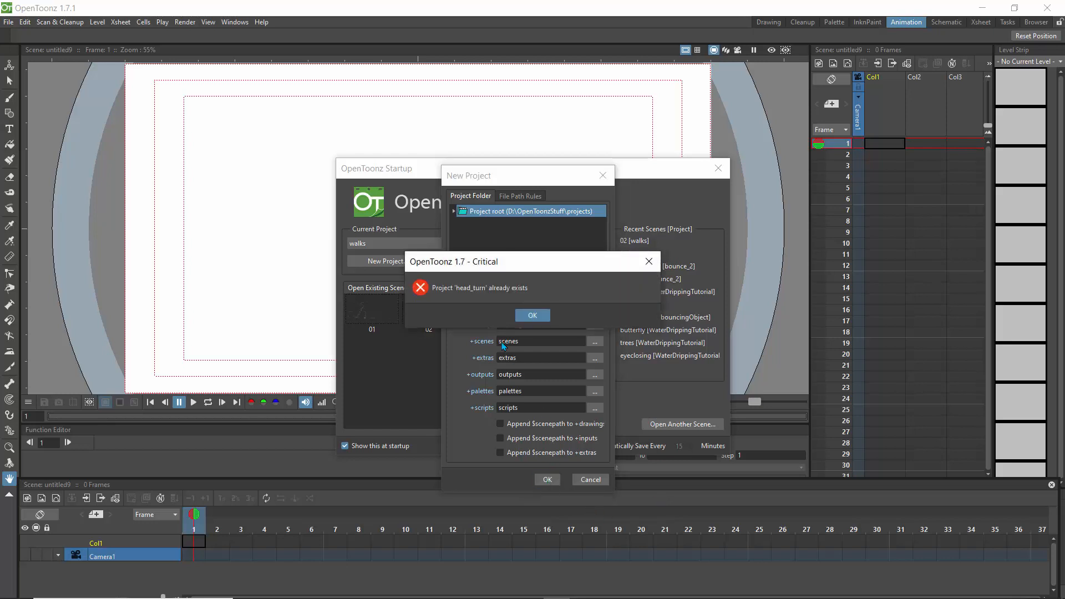
{"action": "left_click", "coordinate": [522, 314]}
{"action": "left_click", "coordinate": [532, 290]}
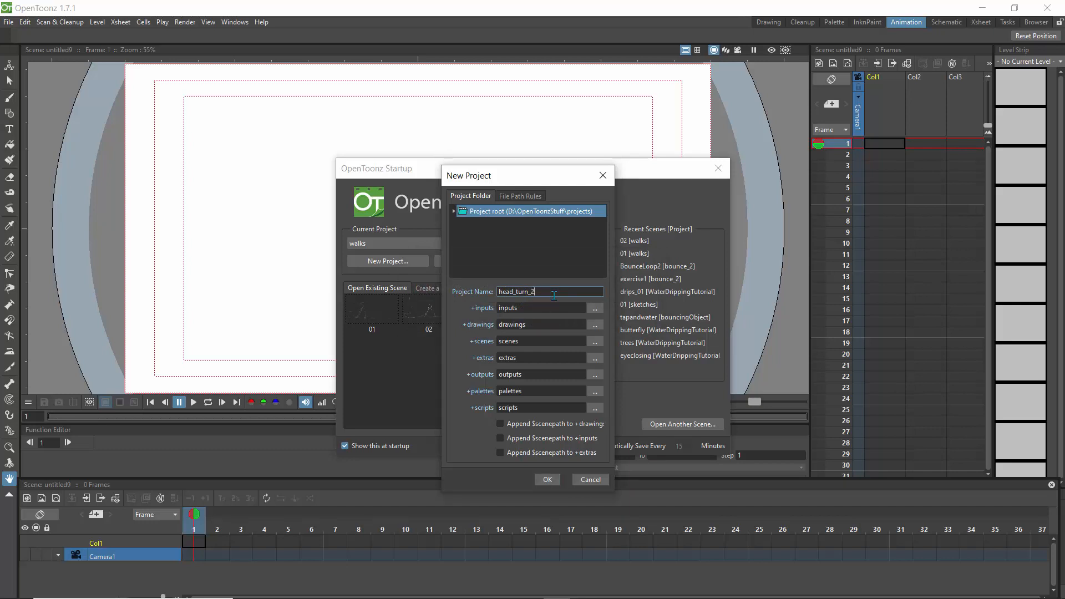
{"action": "left_click", "coordinate": [546, 480]}
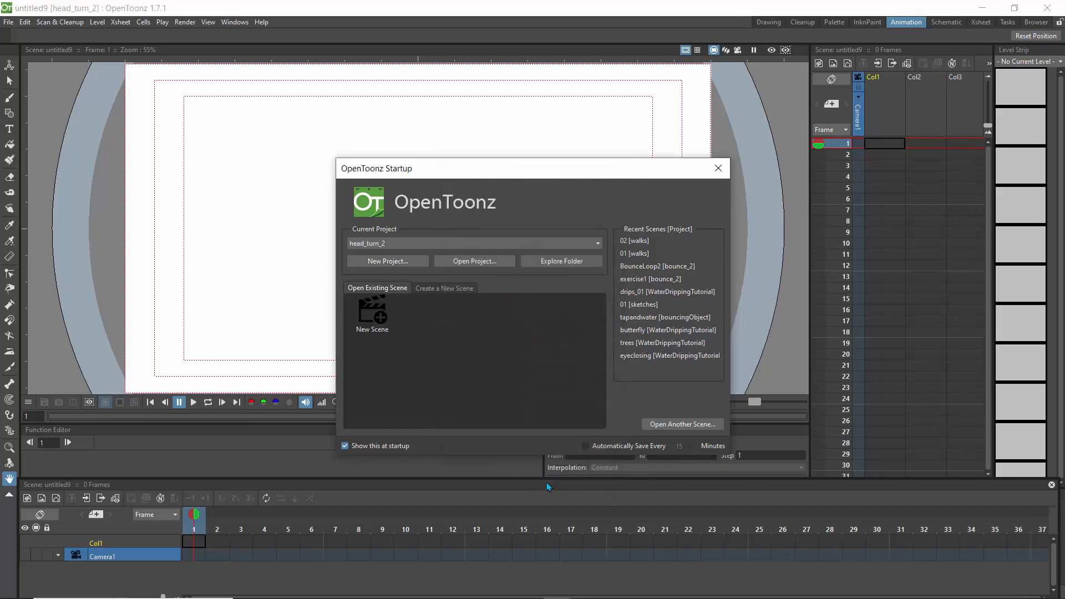
Step: Create a new scene named 01 in the project, keeping the 1920 x 1080 camera and 24 fps frame rate
{"action": "left_click", "coordinate": [371, 324]}
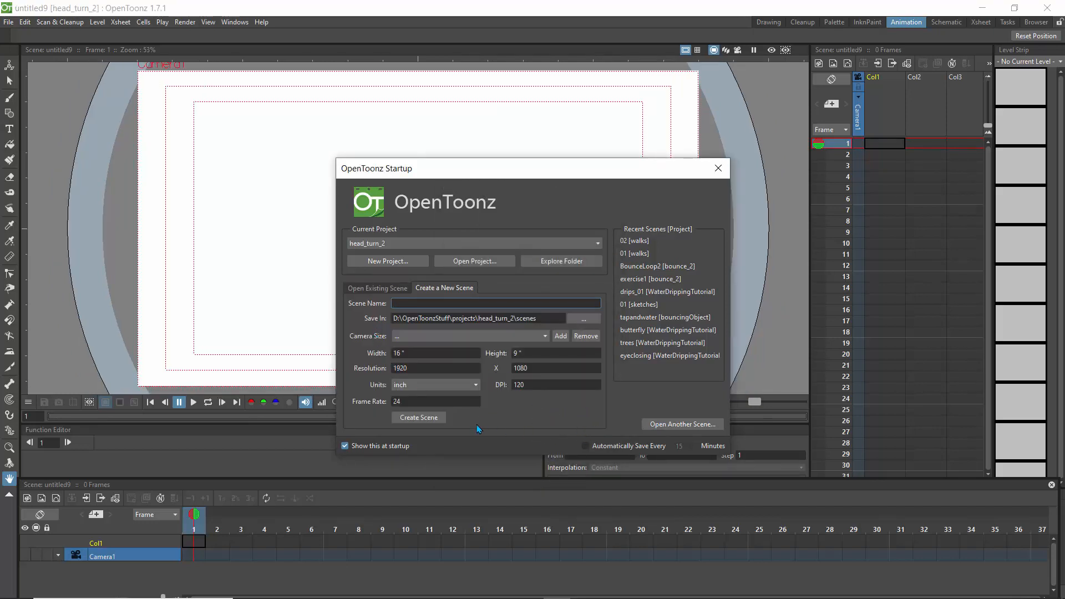
{"action": "left_click", "coordinate": [420, 418]}
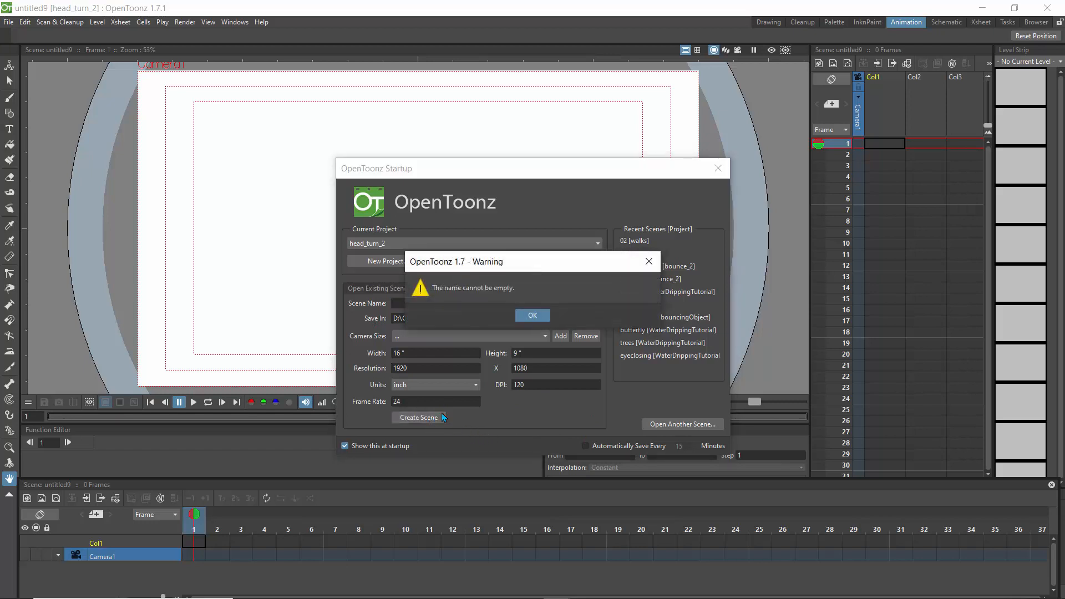
{"action": "left_click", "coordinate": [531, 315]}
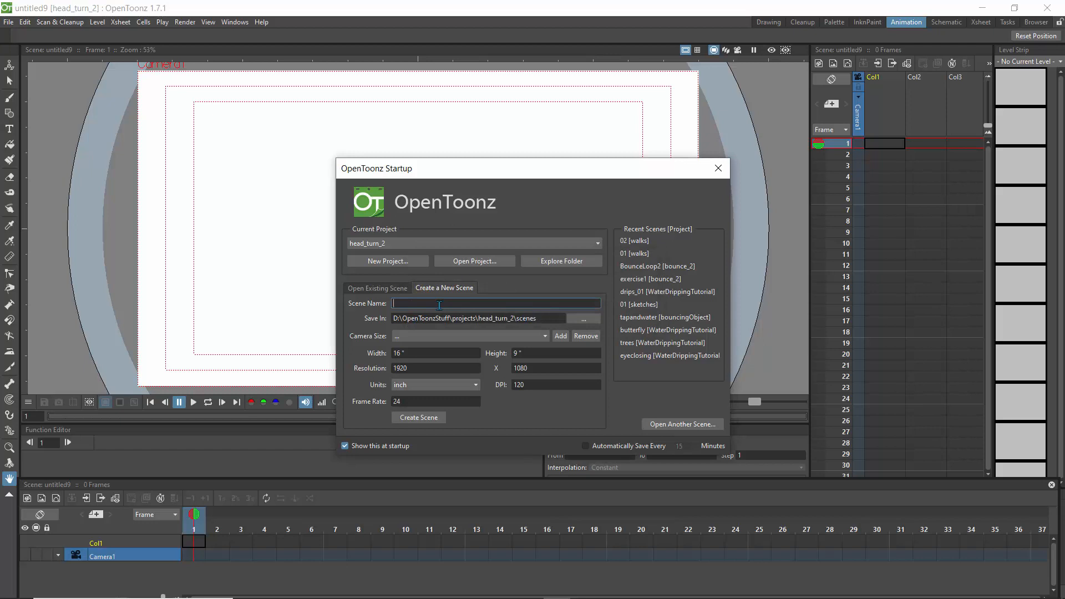
{"action": "type", "text": "01"}
{"action": "key", "text": "Return"}
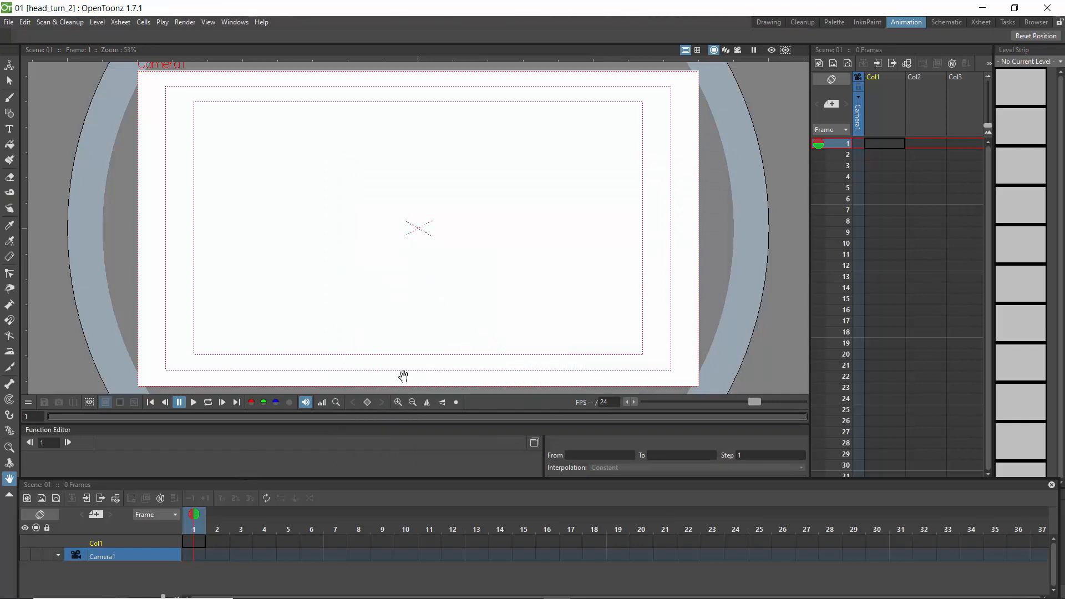
Step: Switch to the Drawing workspace, enlarge the viewer area and fit the camera frame for drawing
{"action": "left_click", "coordinate": [768, 25]}
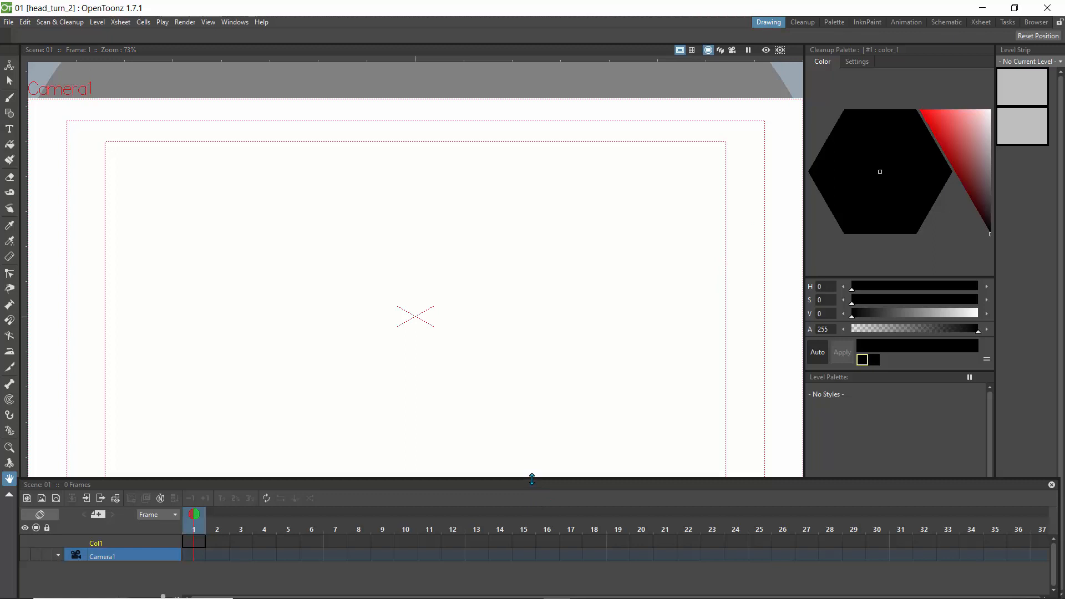
{"action": "left_click_drag", "start_coordinate": [528, 475], "coordinate": [530, 514]}
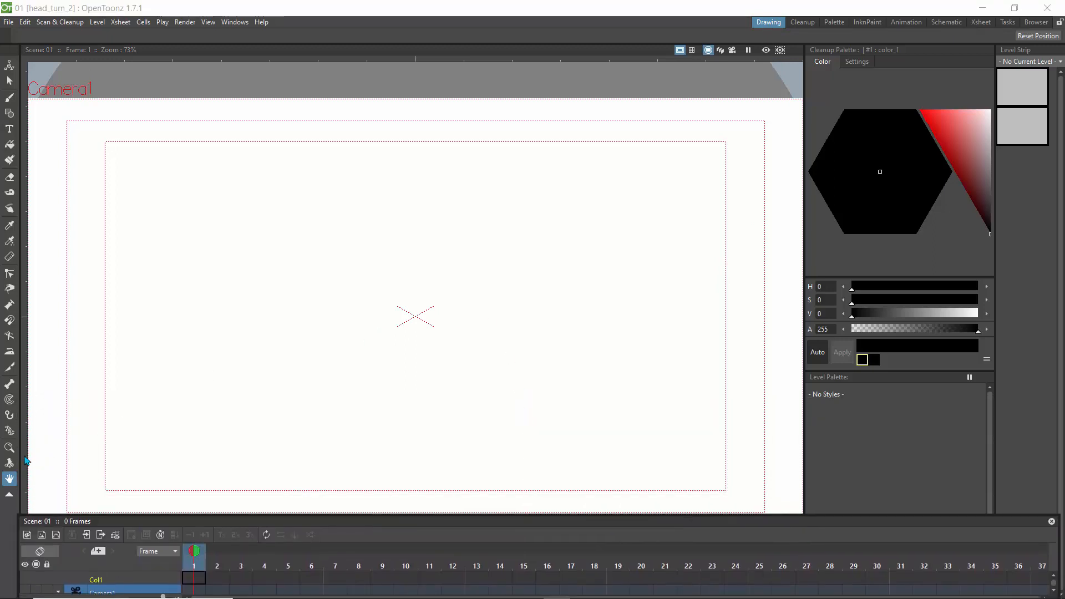
{"action": "left_click", "coordinate": [9, 448]}
{"action": "left_click_drag", "start_coordinate": [402, 379], "coordinate": [575, 455]}
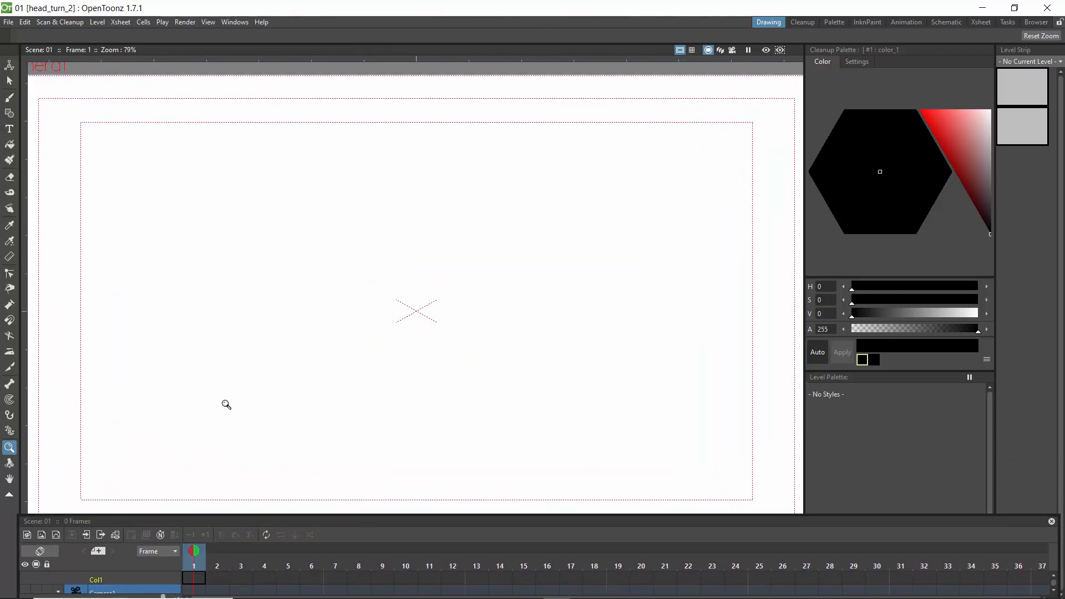
{"action": "left_click", "coordinate": [10, 478]}
{"action": "left_click_drag", "start_coordinate": [393, 414], "coordinate": [364, 397]}
{"action": "left_click", "coordinate": [9, 447]}
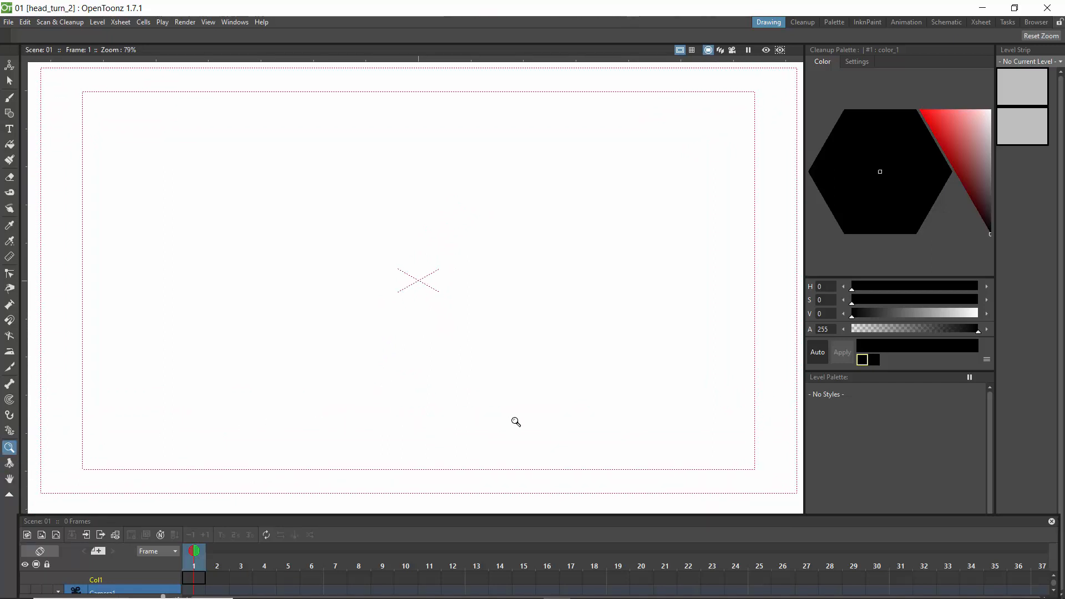
{"action": "left_click_drag", "start_coordinate": [503, 415], "coordinate": [752, 496]}
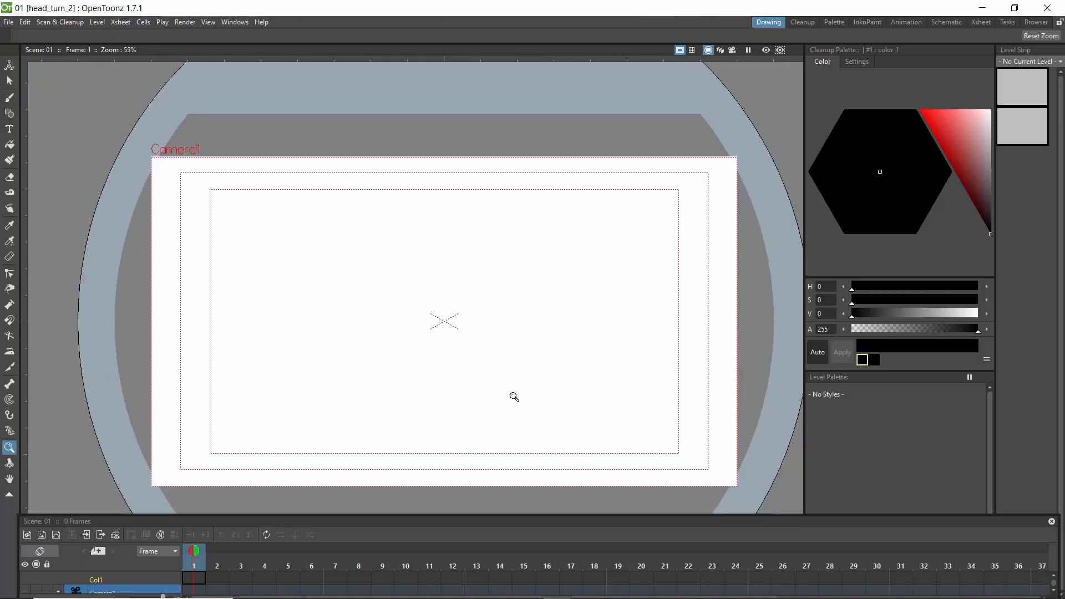
{"action": "mouse_move", "coordinate": [488, 395]}
{"action": "left_mouse_down"}
{"action": "mouse_move", "coordinate": [466, 383]}
{"action": "mouse_move", "coordinate": [490, 393]}
{"action": "left_mouse_up"}
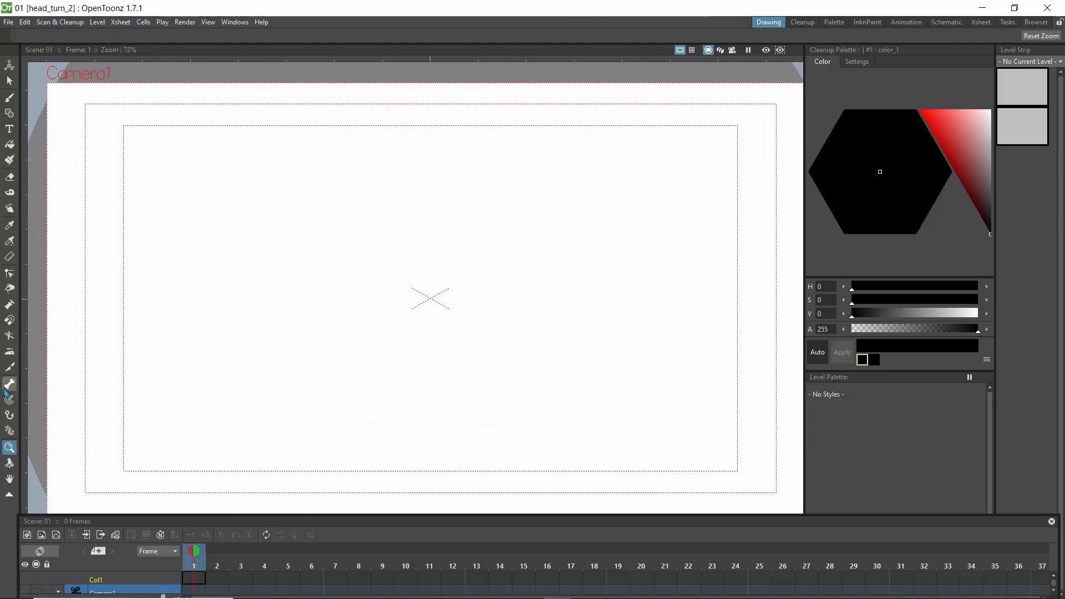
Step: Create a raster level named A with the default size and 120 DPI, and enlarge the timeline area to show its rows
{"action": "left_click", "coordinate": [44, 537]}
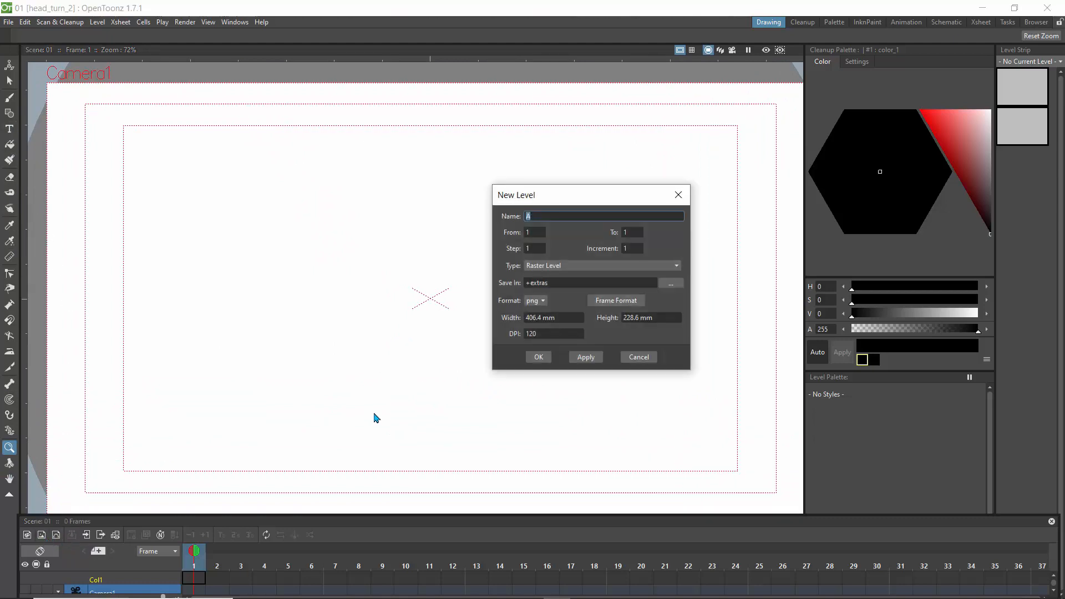
{"action": "left_click", "coordinate": [538, 356]}
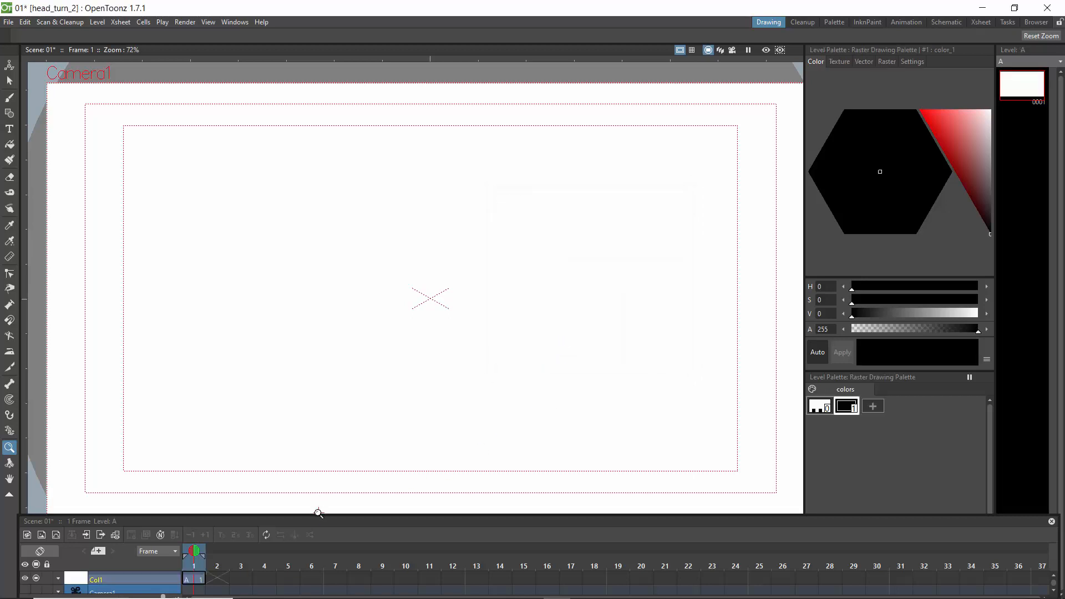
{"action": "left_click_drag", "start_coordinate": [317, 510], "coordinate": [314, 485]}
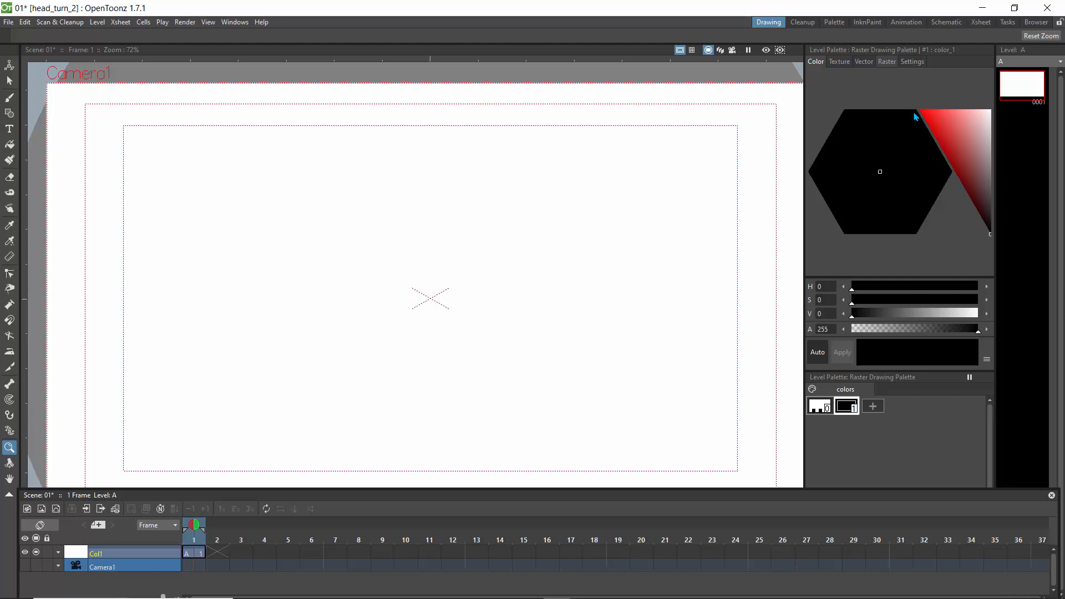
Step: Assign the first pencil-style raster brush to palette color 1 and activate the Brush tool
{"action": "left_click", "coordinate": [887, 62]}
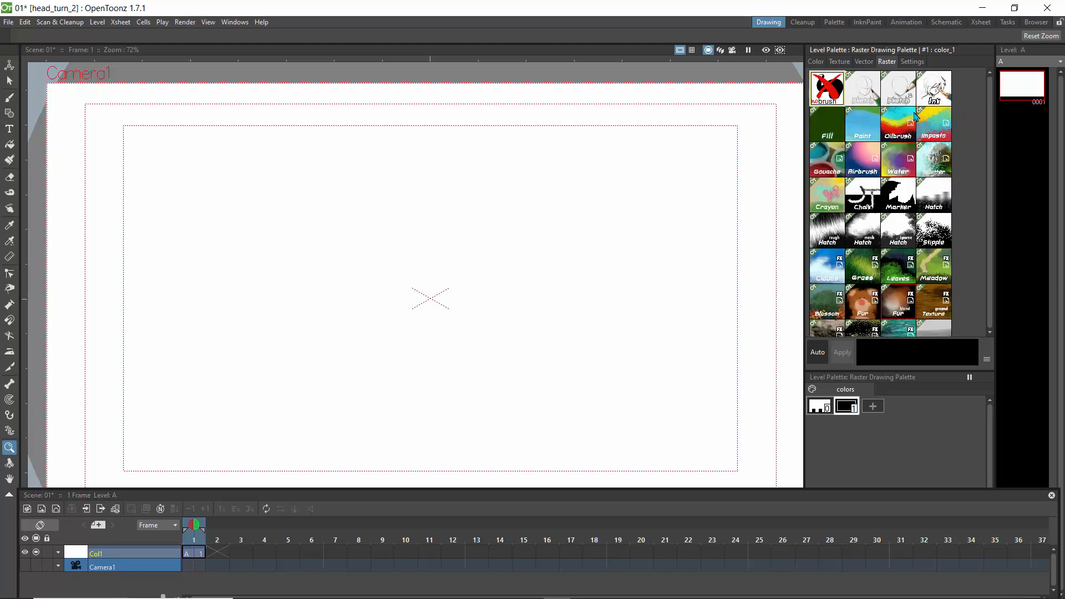
{"action": "left_click", "coordinate": [865, 99]}
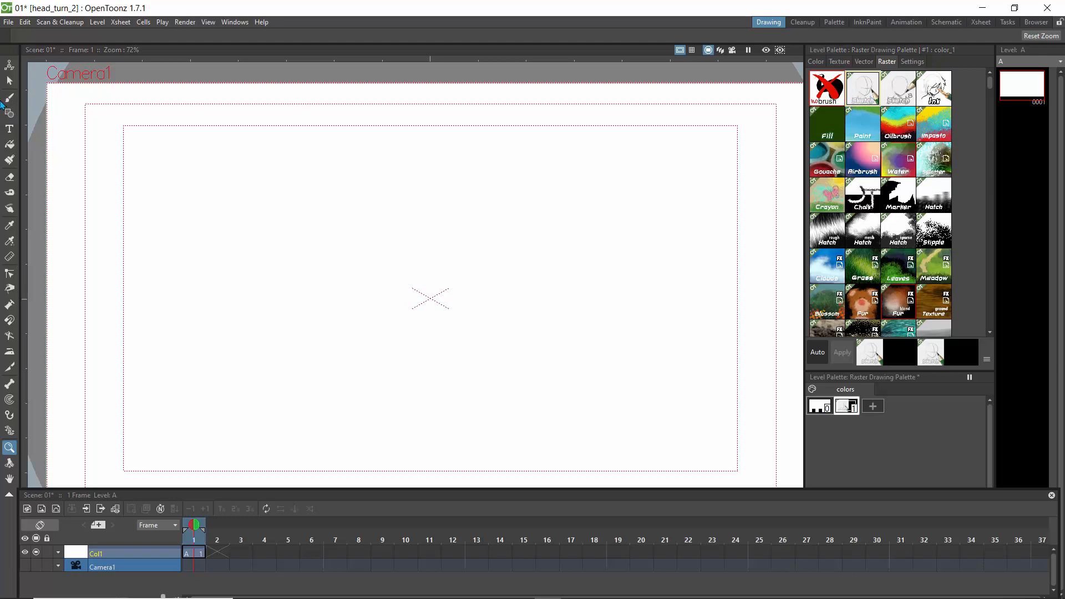
{"action": "left_click", "coordinate": [10, 98]}
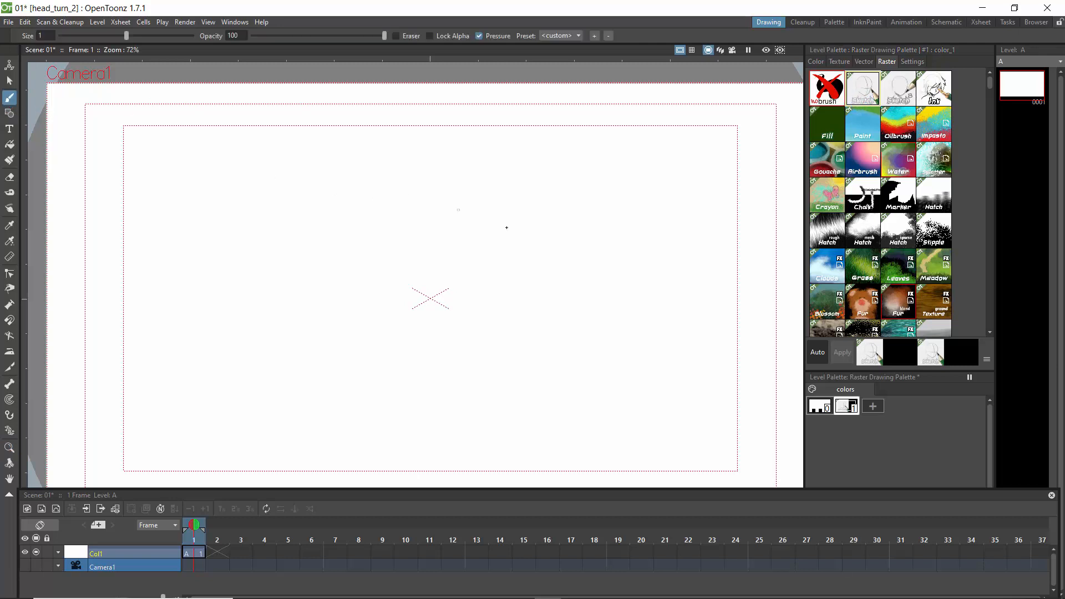
Step: Compare the first two pencil-style brushes with test scribbles on the canvas, return to the first brush and erase the scribbles
{"action": "mouse_move", "coordinate": [506, 227]}
{"action": "left_mouse_down"}
{"action": "mouse_move", "coordinate": [429, 184]}
{"action": "mouse_move", "coordinate": [379, 203]}
{"action": "mouse_move", "coordinate": [296, 199]}
{"action": "left_mouse_up"}
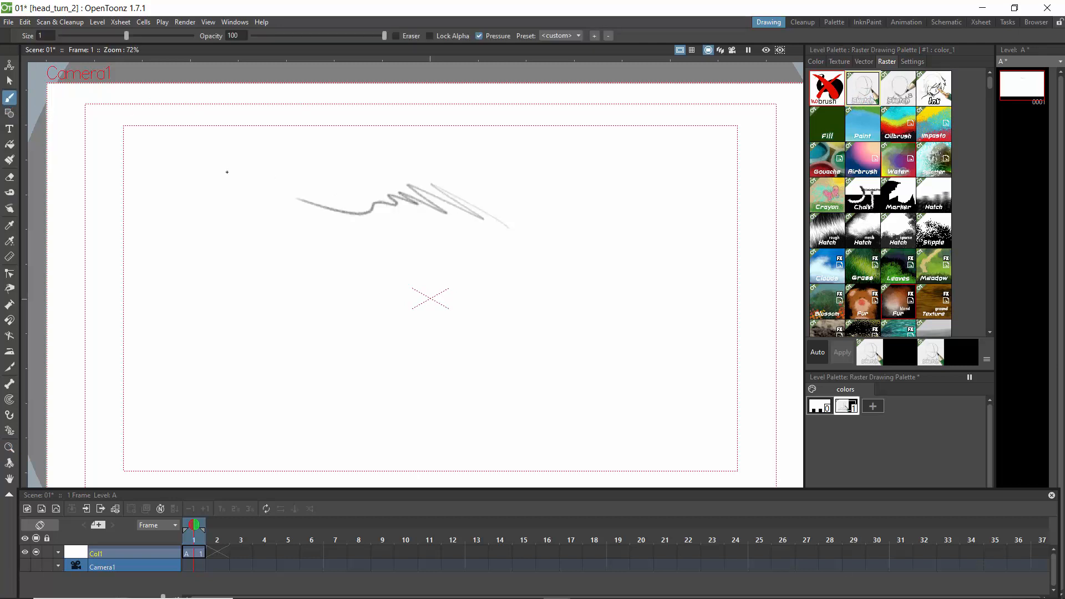
{"action": "left_click", "coordinate": [899, 102]}
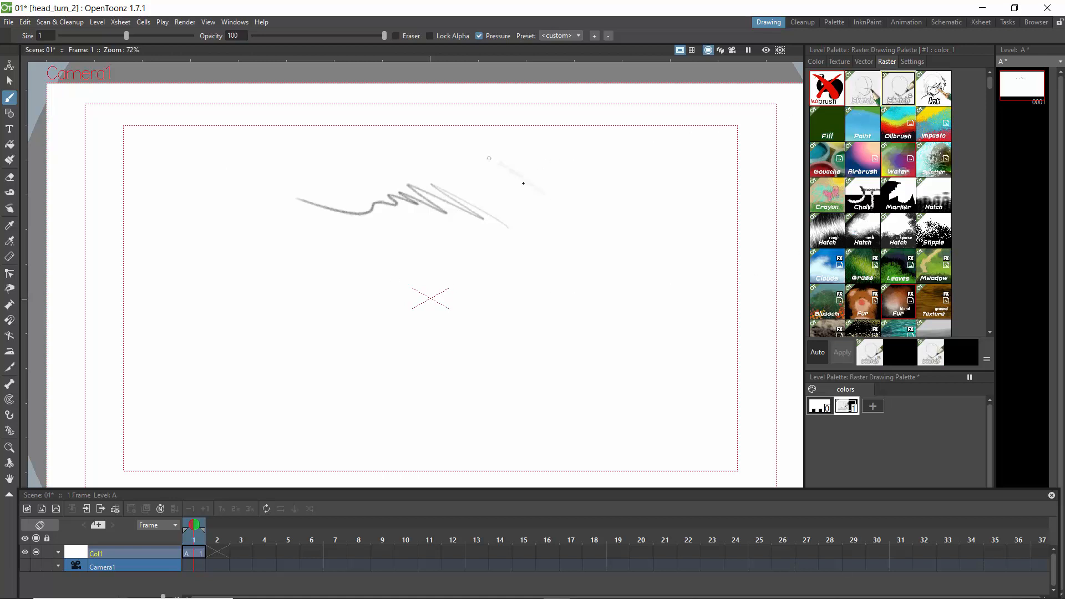
{"action": "left_click_drag", "start_coordinate": [488, 158], "coordinate": [250, 166]}
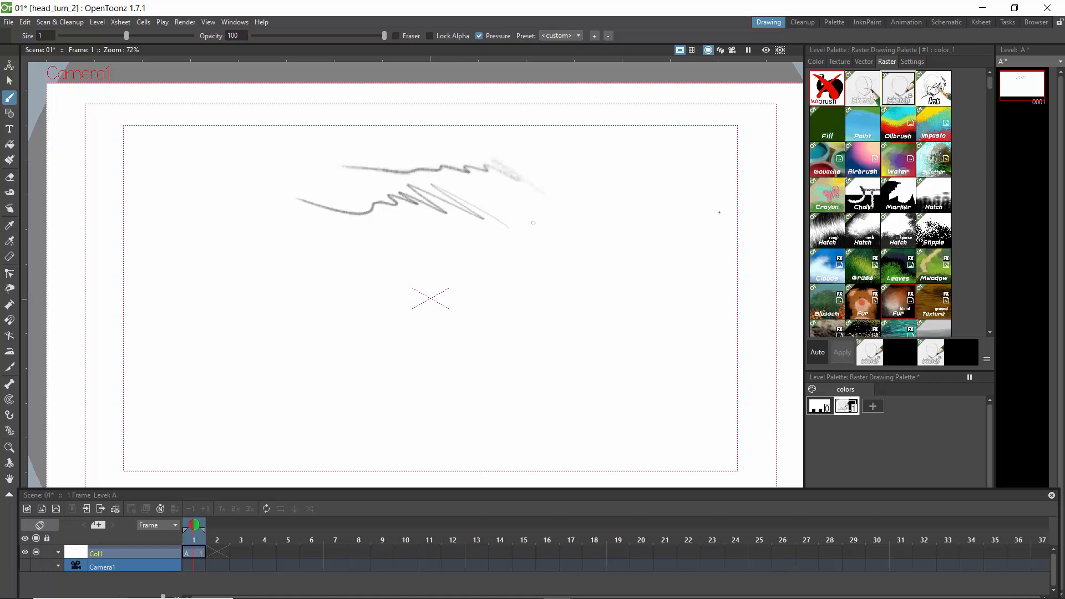
{"action": "left_click", "coordinate": [862, 89]}
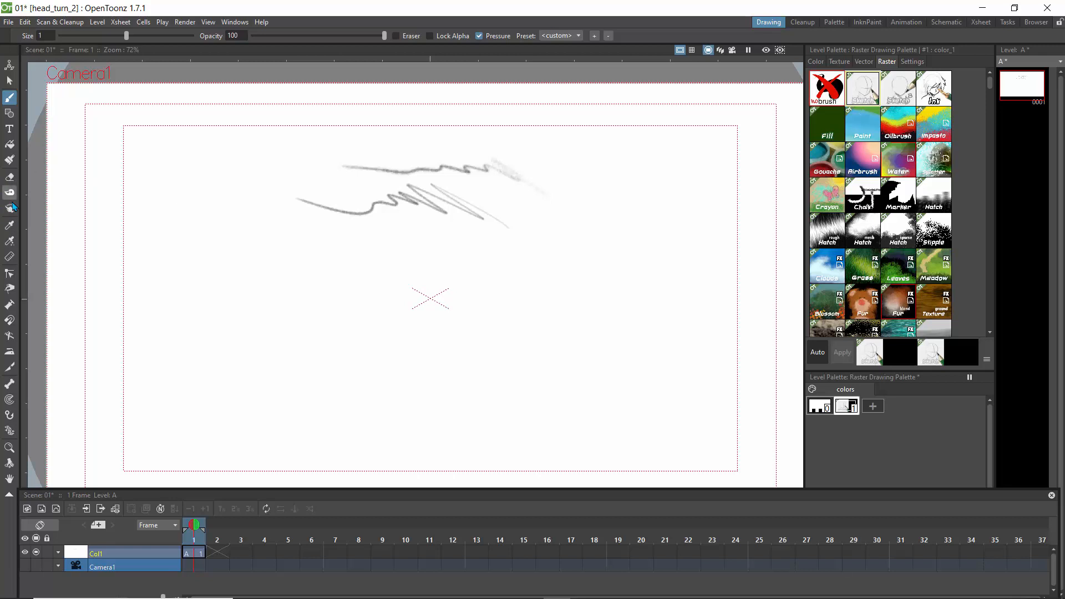
{"action": "left_click", "coordinate": [9, 177]}
{"action": "mouse_move", "coordinate": [282, 192]}
{"action": "left_mouse_down"}
{"action": "mouse_move", "coordinate": [331, 211]}
{"action": "mouse_move", "coordinate": [385, 209]}
{"action": "mouse_move", "coordinate": [349, 168]}
{"action": "mouse_move", "coordinate": [473, 217]}
{"action": "mouse_move", "coordinate": [476, 206]}
{"action": "mouse_move", "coordinate": [509, 211]}
{"action": "mouse_move", "coordinate": [468, 161]}
{"action": "mouse_move", "coordinate": [538, 181]}
{"action": "mouse_move", "coordinate": [466, 160]}
{"action": "mouse_move", "coordinate": [402, 182]}
{"action": "mouse_move", "coordinate": [411, 200]}
{"action": "mouse_move", "coordinate": [388, 207]}
{"action": "mouse_move", "coordinate": [486, 211]}
{"action": "left_mouse_up"}
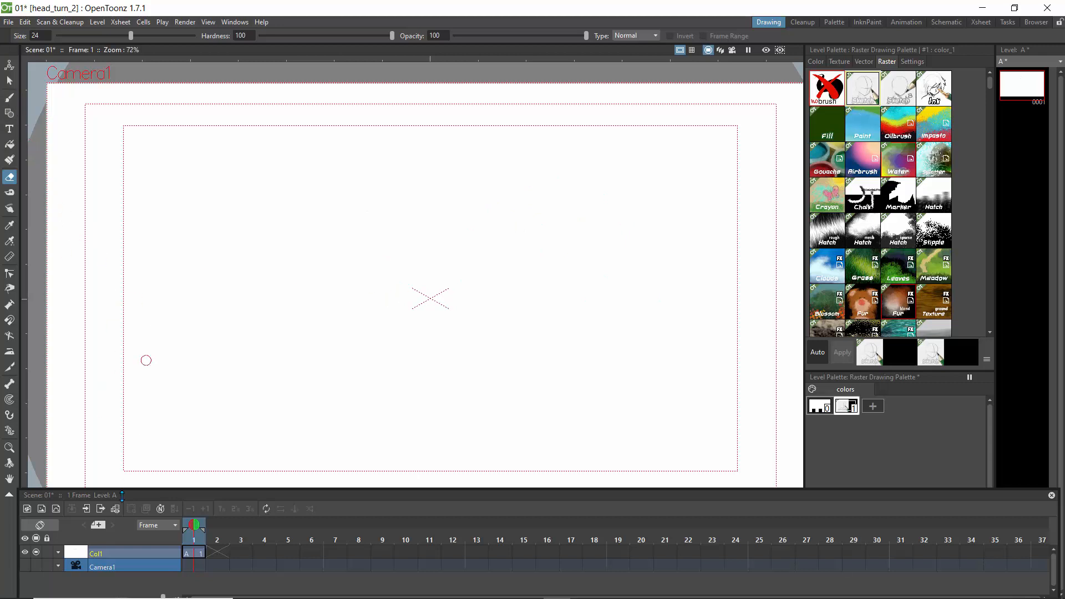
Step: Rename the drawing column Col1 to guides
{"action": "double_click", "coordinate": [99, 553]}
{"action": "type", "text": "sket"}
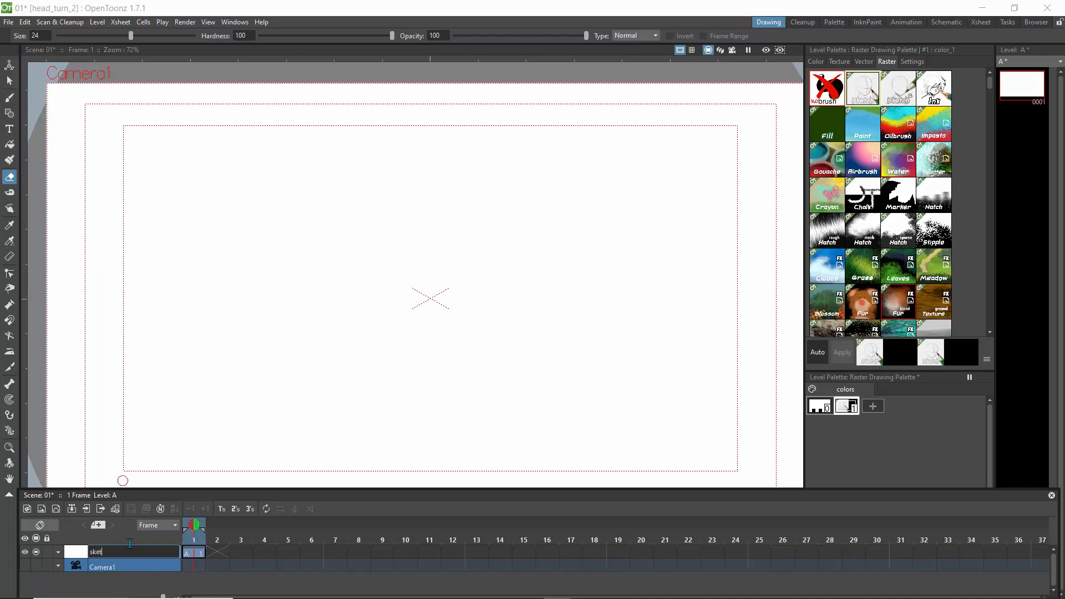
{"action": "key", "text": "BackSpace"}
{"action": "key", "text": "BackSpace"}
{"action": "key", "text": "Return"}
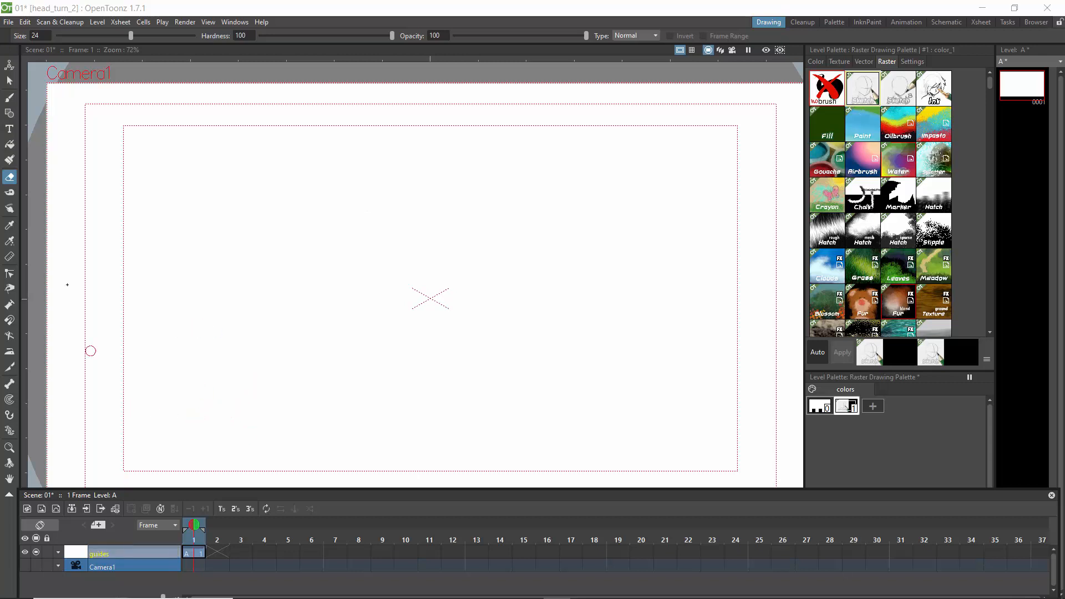
Step: Sketch a round head near the canvas centre with the Brush tool, adding eyes, nose, mouth and neck
{"action": "left_click", "coordinate": [9, 98]}
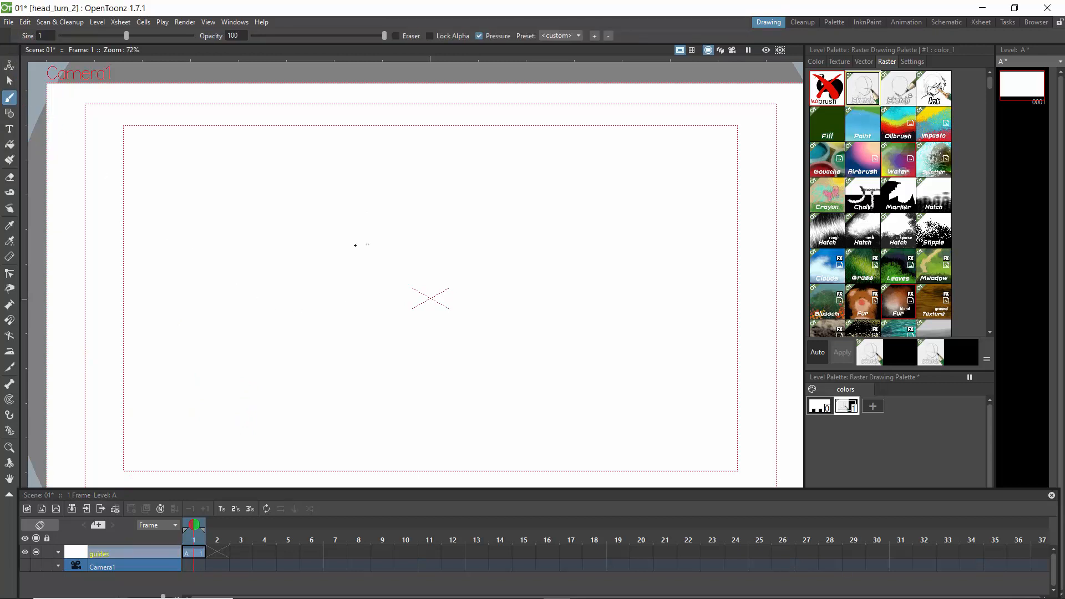
{"action": "left_click_drag", "start_coordinate": [458, 206], "coordinate": [430, 341]}
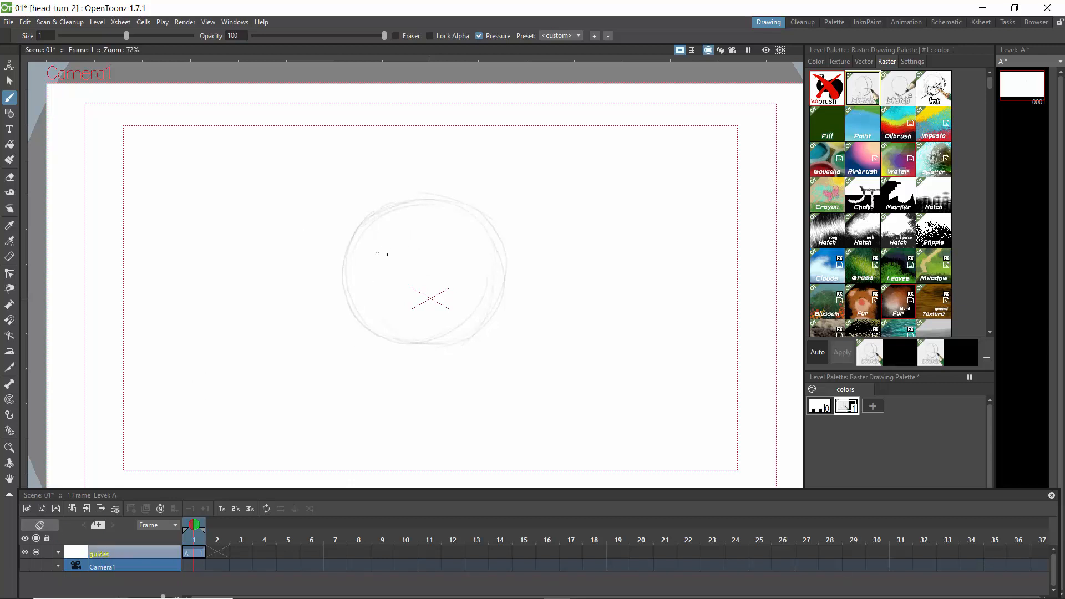
{"action": "left_click_drag", "start_coordinate": [377, 264], "coordinate": [386, 242]}
{"action": "mouse_move", "coordinate": [454, 261]}
{"action": "left_mouse_down"}
{"action": "mouse_move", "coordinate": [413, 274]}
{"action": "mouse_move", "coordinate": [416, 283]}
{"action": "left_mouse_up"}
{"action": "mouse_move", "coordinate": [436, 300]}
{"action": "left_mouse_down"}
{"action": "mouse_move", "coordinate": [398, 296]}
{"action": "mouse_move", "coordinate": [441, 336]}
{"action": "mouse_move", "coordinate": [427, 372]}
{"action": "mouse_move", "coordinate": [422, 351]}
{"action": "mouse_move", "coordinate": [395, 340]}
{"action": "mouse_move", "coordinate": [401, 369]}
{"action": "mouse_move", "coordinate": [433, 358]}
{"action": "left_mouse_up"}
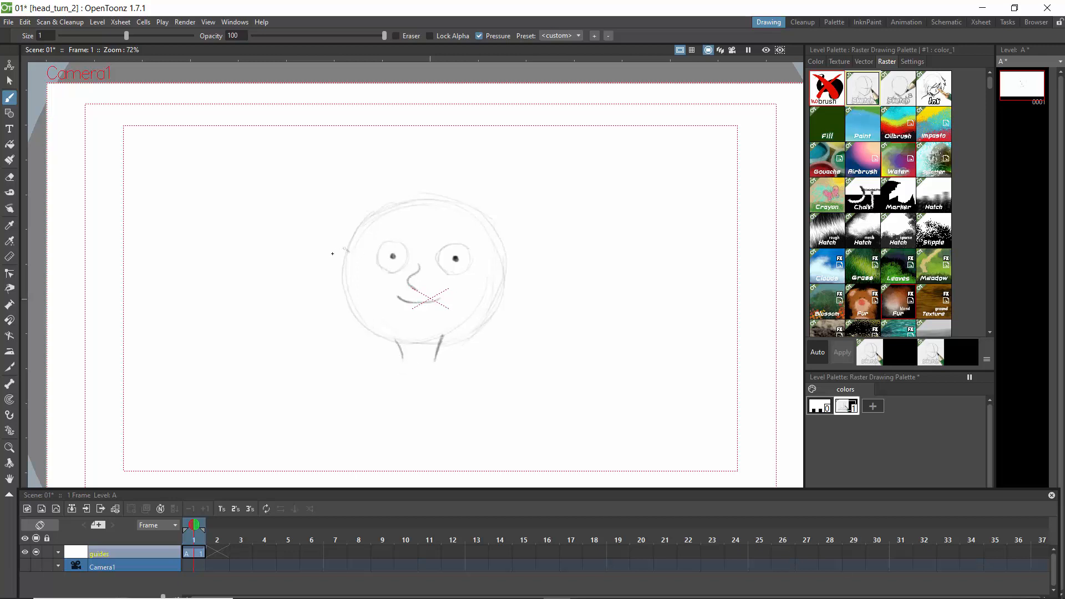
Step: Sketch both ears, the eyebrows, the hairline and the outline of the face around the circle
{"action": "left_click_drag", "start_coordinate": [347, 249], "coordinate": [331, 280]}
{"action": "mouse_move", "coordinate": [501, 263]}
{"action": "left_mouse_down"}
{"action": "mouse_move", "coordinate": [512, 265]}
{"action": "mouse_move", "coordinate": [501, 293]}
{"action": "left_mouse_up"}
{"action": "left_click_drag", "start_coordinate": [405, 236], "coordinate": [380, 237]}
{"action": "left_click_drag", "start_coordinate": [448, 234], "coordinate": [469, 238]}
{"action": "mouse_move", "coordinate": [463, 213]}
{"action": "left_mouse_down"}
{"action": "mouse_move", "coordinate": [382, 218]}
{"action": "mouse_move", "coordinate": [343, 252]}
{"action": "left_mouse_up"}
{"action": "mouse_move", "coordinate": [470, 220]}
{"action": "left_mouse_down"}
{"action": "mouse_move", "coordinate": [510, 266]}
{"action": "mouse_move", "coordinate": [481, 231]}
{"action": "mouse_move", "coordinate": [504, 256]}
{"action": "mouse_move", "coordinate": [479, 206]}
{"action": "mouse_move", "coordinate": [449, 192]}
{"action": "mouse_move", "coordinate": [386, 197]}
{"action": "mouse_move", "coordinate": [350, 227]}
{"action": "mouse_move", "coordinate": [355, 316]}
{"action": "mouse_move", "coordinate": [393, 340]}
{"action": "left_mouse_up"}
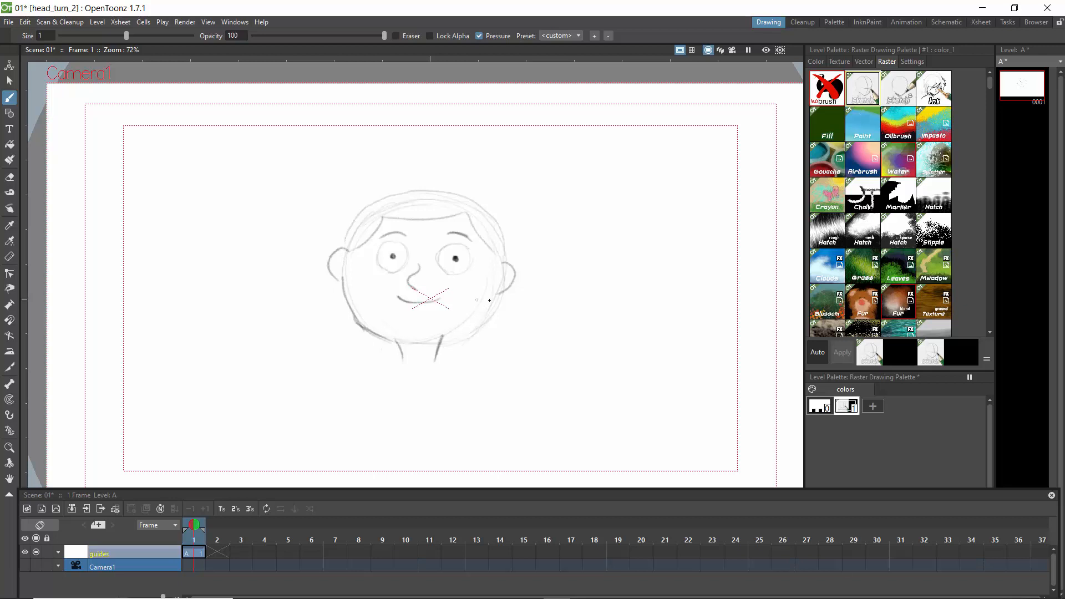
Step: Darken the jaw and chin outline and the circles of both eyes
{"action": "left_click_drag", "start_coordinate": [498, 293], "coordinate": [467, 335]}
{"action": "left_click_drag", "start_coordinate": [376, 334], "coordinate": [454, 344]}
{"action": "left_click_drag", "start_coordinate": [388, 339], "coordinate": [455, 343]}
{"action": "mouse_move", "coordinate": [408, 260]}
{"action": "left_mouse_down"}
{"action": "mouse_move", "coordinate": [380, 248]}
{"action": "mouse_move", "coordinate": [389, 240]}
{"action": "mouse_move", "coordinate": [377, 258]}
{"action": "mouse_move", "coordinate": [393, 268]}
{"action": "mouse_move", "coordinate": [385, 271]}
{"action": "mouse_move", "coordinate": [459, 243]}
{"action": "mouse_move", "coordinate": [438, 260]}
{"action": "mouse_move", "coordinate": [452, 273]}
{"action": "mouse_move", "coordinate": [439, 264]}
{"action": "mouse_move", "coordinate": [460, 245]}
{"action": "mouse_move", "coordinate": [470, 250]}
{"action": "mouse_move", "coordinate": [458, 243]}
{"action": "mouse_move", "coordinate": [448, 272]}
{"action": "left_mouse_up"}
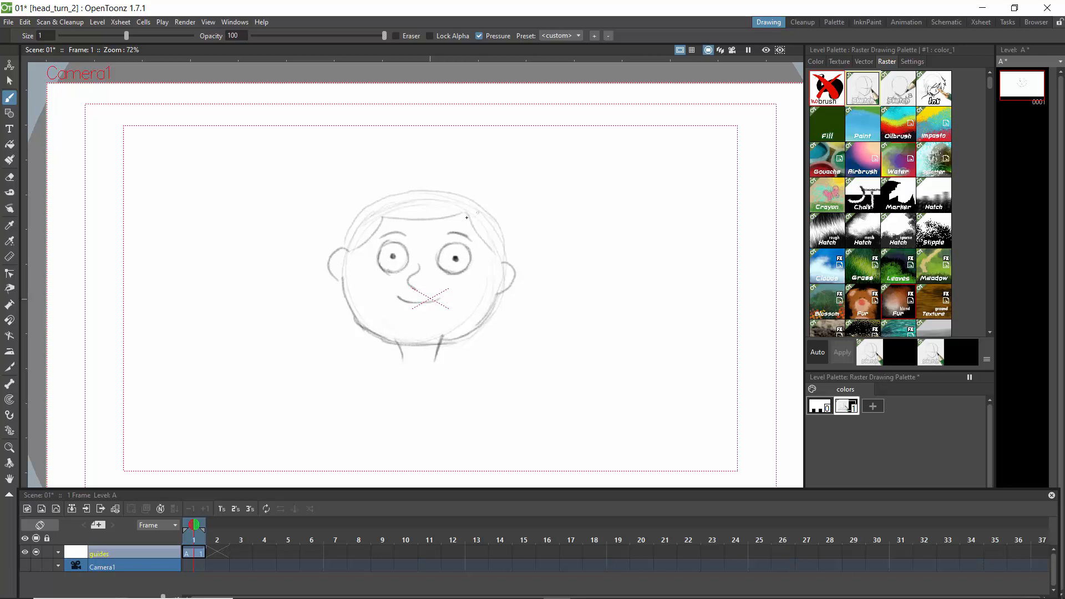
Step: Strengthen the hairline and the outer contour of the hair on both sides of the head
{"action": "left_click_drag", "start_coordinate": [466, 212], "coordinate": [500, 259]}
{"action": "mouse_move", "coordinate": [465, 213]}
{"action": "left_mouse_down"}
{"action": "mouse_move", "coordinate": [388, 214]}
{"action": "mouse_move", "coordinate": [405, 220]}
{"action": "mouse_move", "coordinate": [361, 207]}
{"action": "mouse_move", "coordinate": [383, 210]}
{"action": "mouse_move", "coordinate": [348, 250]}
{"action": "left_mouse_up"}
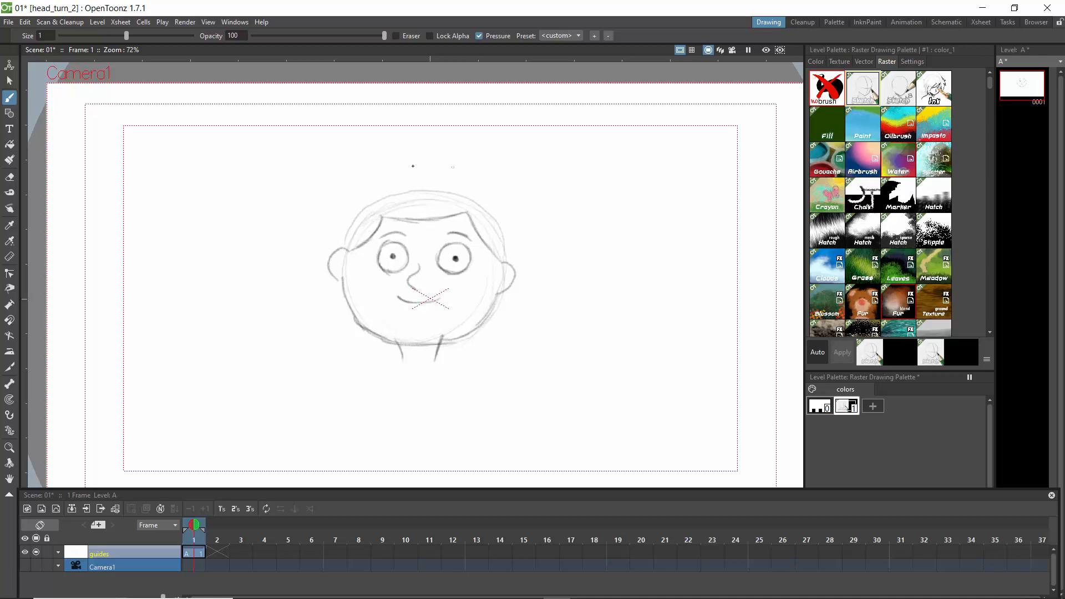
{"action": "mouse_move", "coordinate": [429, 192]}
{"action": "left_mouse_down"}
{"action": "mouse_move", "coordinate": [388, 194]}
{"action": "mouse_move", "coordinate": [363, 210]}
{"action": "mouse_move", "coordinate": [348, 247]}
{"action": "left_mouse_up"}
{"action": "mouse_move", "coordinate": [470, 199]}
{"action": "left_mouse_down"}
{"action": "mouse_move", "coordinate": [496, 223]}
{"action": "mouse_move", "coordinate": [475, 204]}
{"action": "mouse_move", "coordinate": [506, 244]}
{"action": "mouse_move", "coordinate": [493, 214]}
{"action": "mouse_move", "coordinate": [504, 251]}
{"action": "left_mouse_up"}
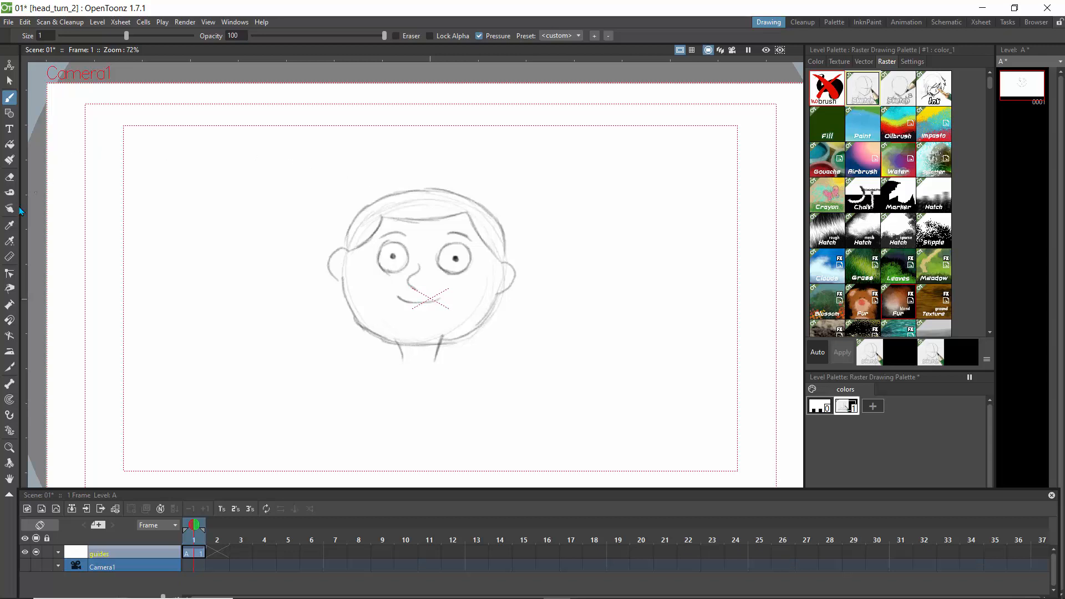
Step: Erase the ear beside the head's right-hand contour and redraw it smaller with the Brush tool
{"action": "left_click", "coordinate": [9, 177]}
{"action": "left_click_drag", "start_coordinate": [514, 271], "coordinate": [506, 288]}
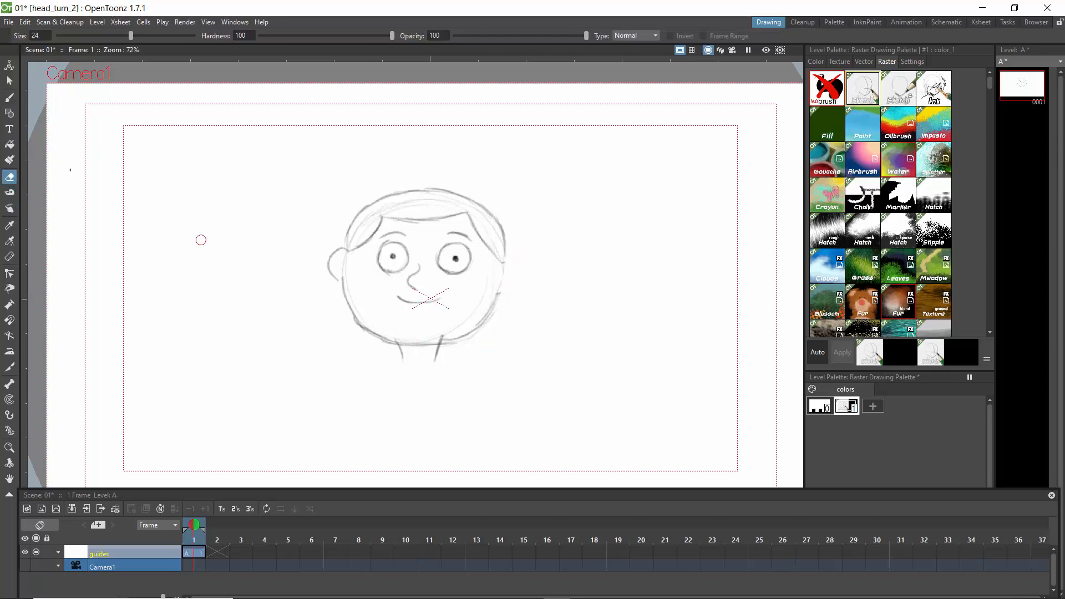
{"action": "left_click", "coordinate": [9, 98]}
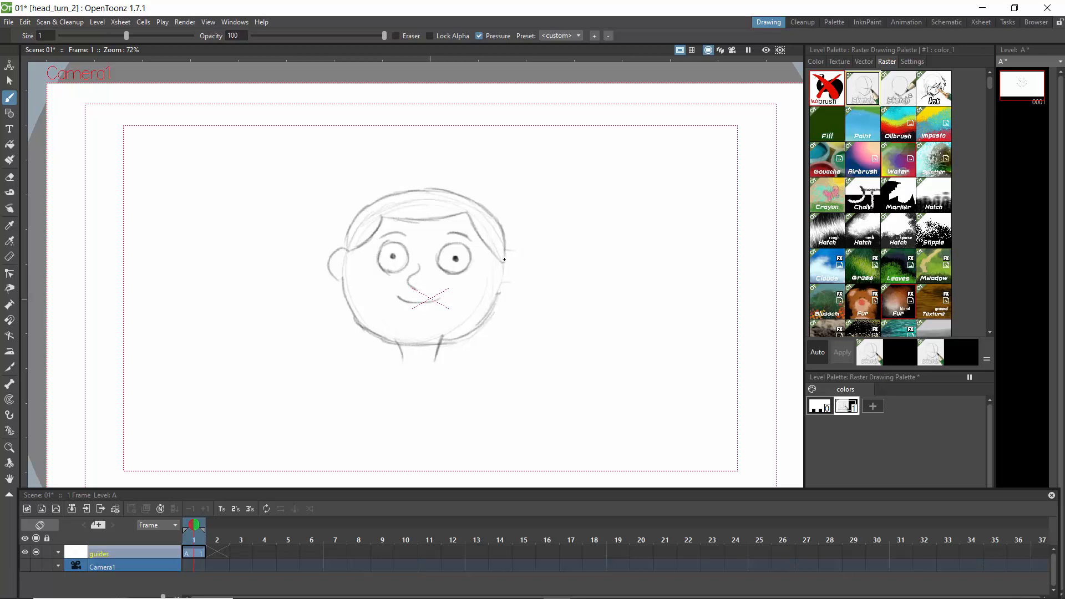
{"action": "mouse_move", "coordinate": [506, 258]}
{"action": "left_mouse_down"}
{"action": "mouse_move", "coordinate": [498, 281]}
{"action": "mouse_move", "coordinate": [513, 263]}
{"action": "mouse_move", "coordinate": [498, 283]}
{"action": "mouse_move", "coordinate": [514, 280]}
{"action": "mouse_move", "coordinate": [496, 285]}
{"action": "mouse_move", "coordinate": [504, 284]}
{"action": "mouse_move", "coordinate": [481, 321]}
{"action": "left_mouse_up"}
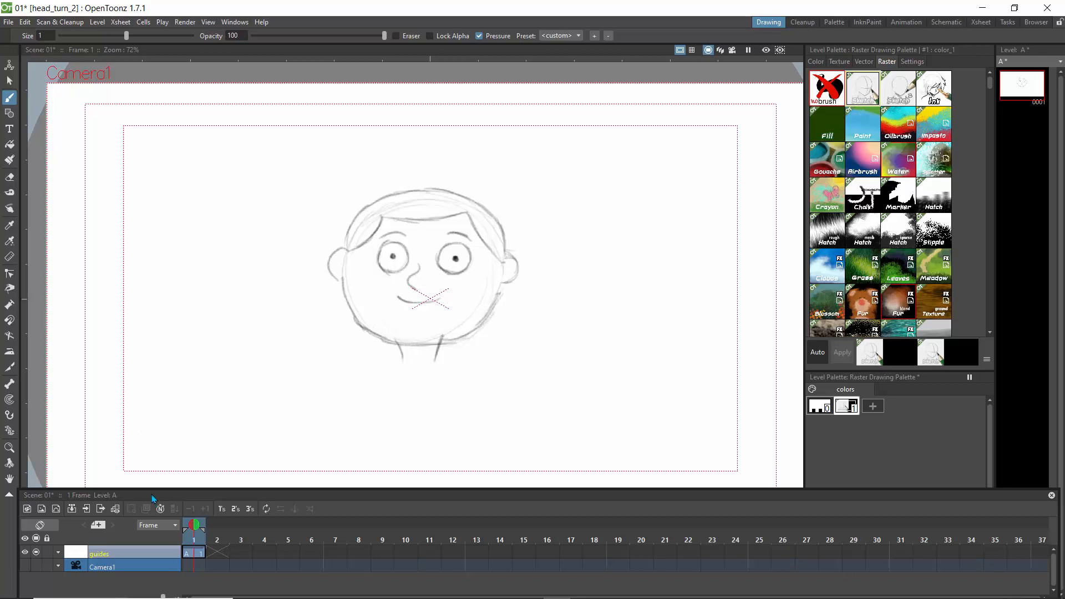
Step: Enlarge the timeline area and rename the guides column as sketch
{"action": "left_click_drag", "start_coordinate": [148, 490], "coordinate": [151, 426]}
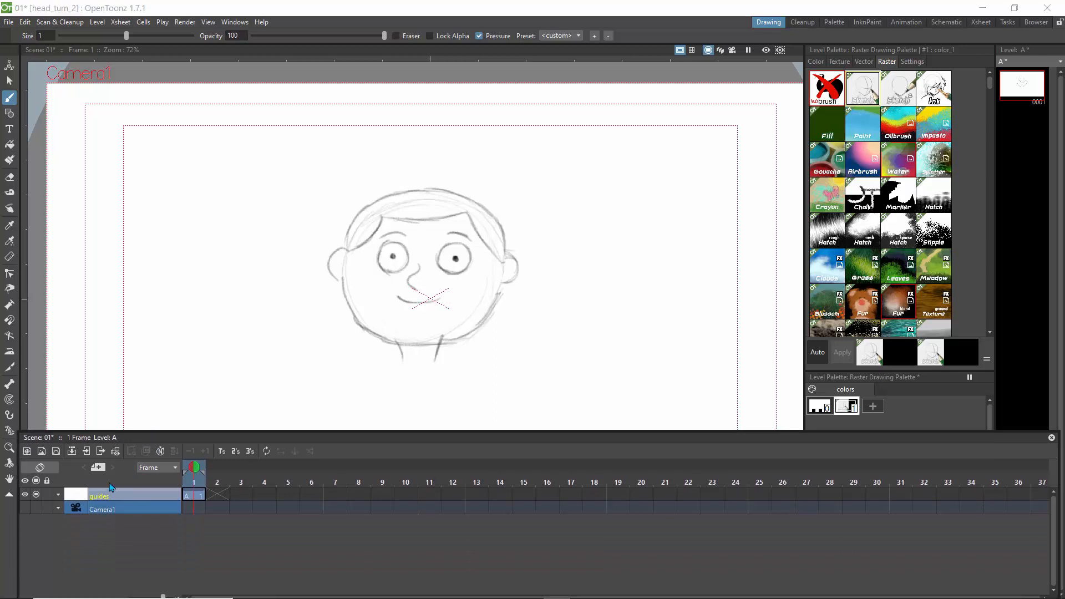
{"action": "double_click", "coordinate": [105, 494]}
{"action": "type", "text": "sketch"}
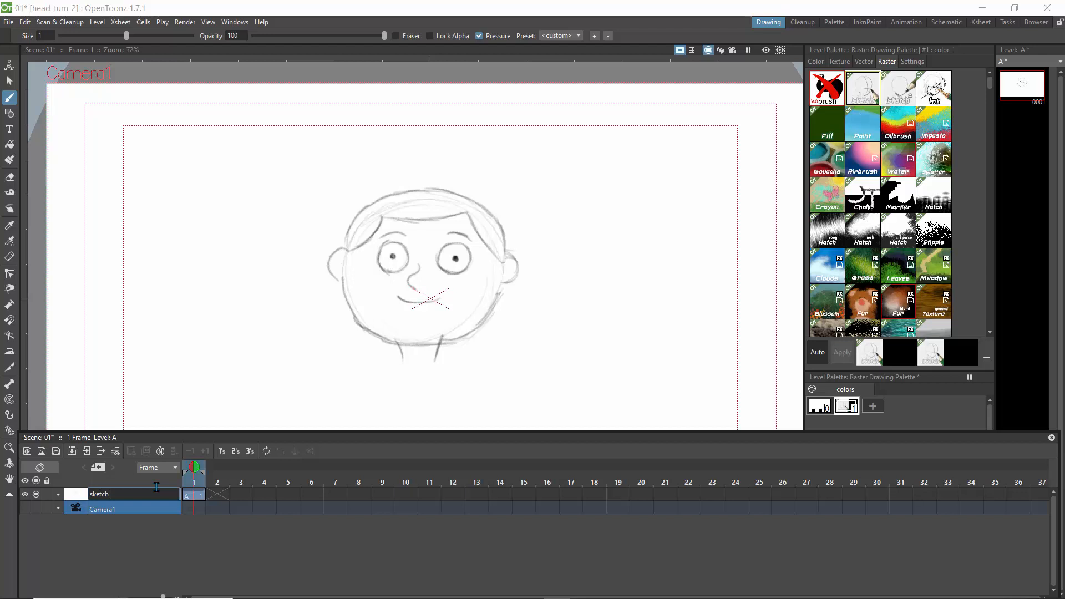
{"action": "key", "text": "Return"}
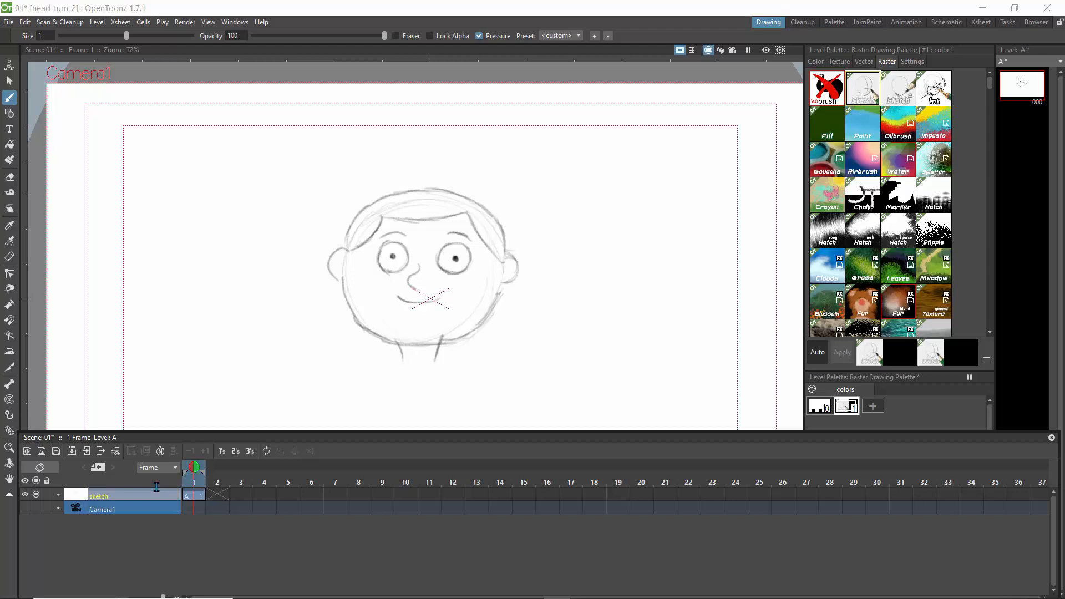
Step: Add a new raster level above the sketch column and name its column guide
{"action": "left_click", "coordinate": [42, 451]}
{"action": "left_click", "coordinate": [541, 357]}
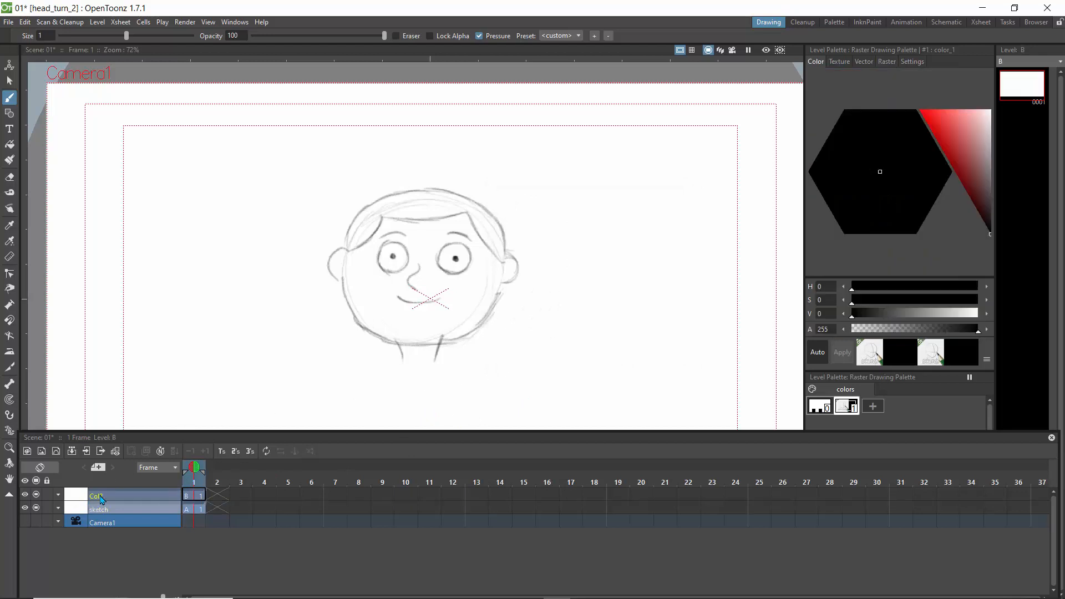
{"action": "double_click", "coordinate": [102, 495]}
{"action": "type", "text": "gui"}
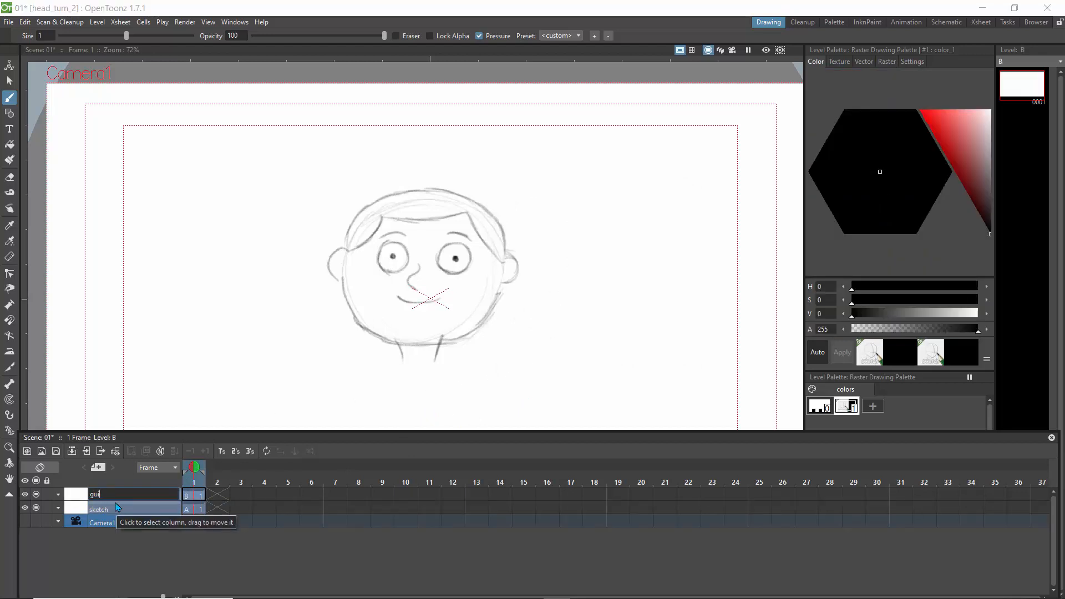
{"action": "type", "text": "de"}
{"action": "key", "text": "Return"}
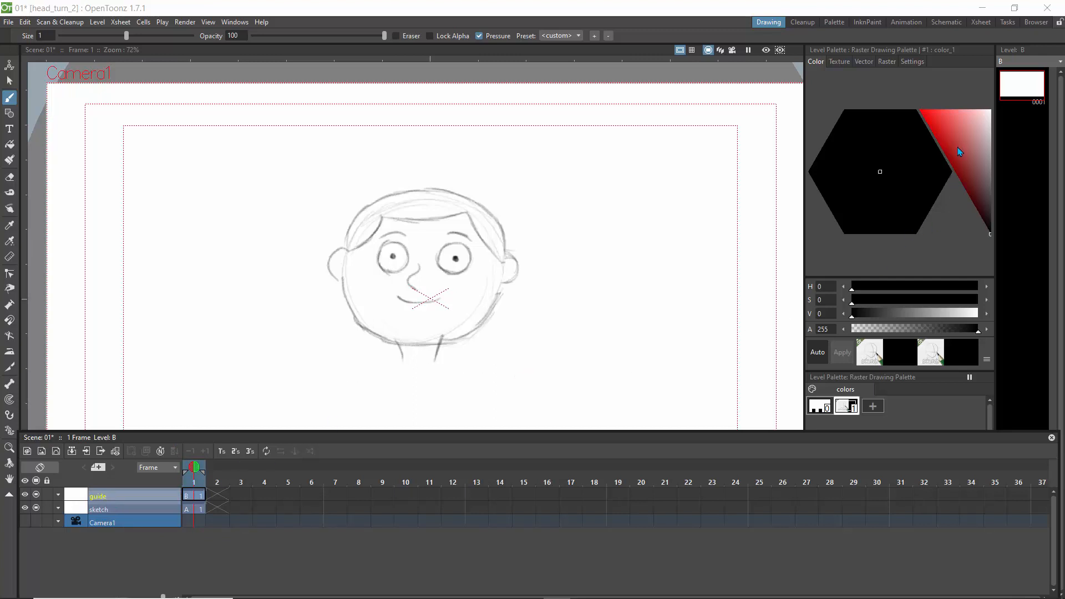
Step: Set the guide level's brush colour to blue with H 243, S 75, V 75
{"action": "left_click_drag", "start_coordinate": [957, 148], "coordinate": [958, 140]}
{"action": "left_click", "coordinate": [858, 210]}
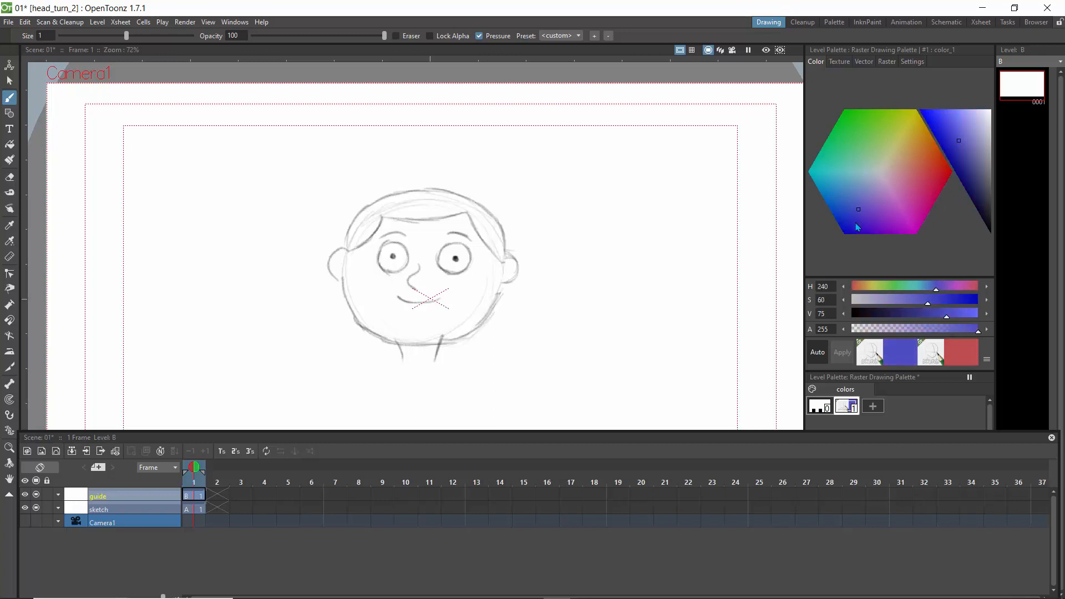
{"action": "left_click", "coordinate": [856, 218]}
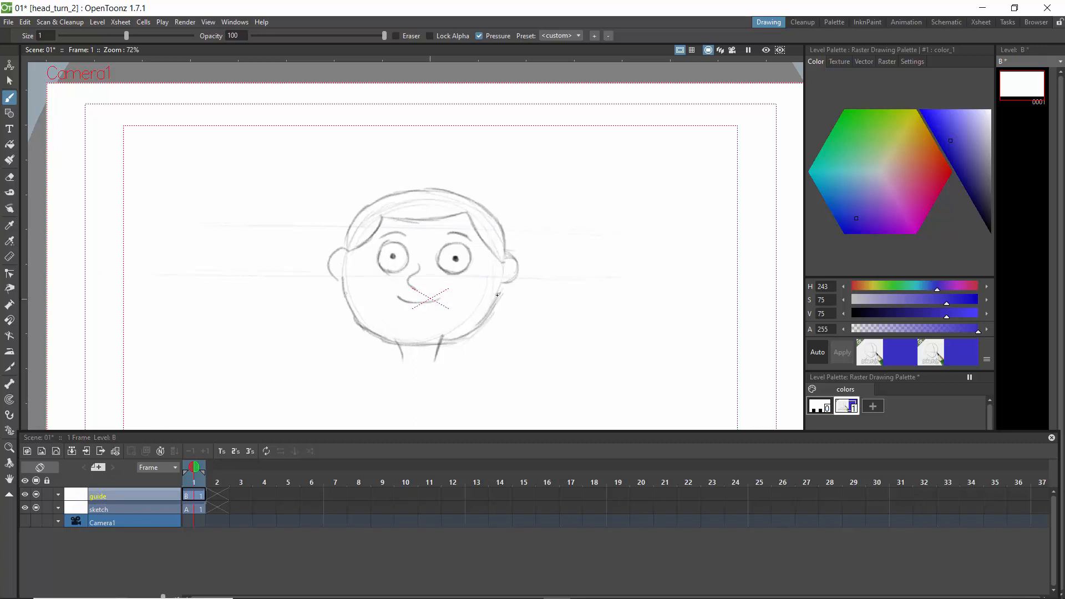
Step: Sketch long blue guide lines across the facial features, and add green (H 105, S 91, V 75) horizontal and vertical guides framing the head
{"action": "left_click_drag", "start_coordinate": [119, 285], "coordinate": [573, 299]}
{"action": "left_click_drag", "start_coordinate": [244, 303], "coordinate": [536, 314]}
{"action": "left_click_drag", "start_coordinate": [603, 353], "coordinate": [215, 341]}
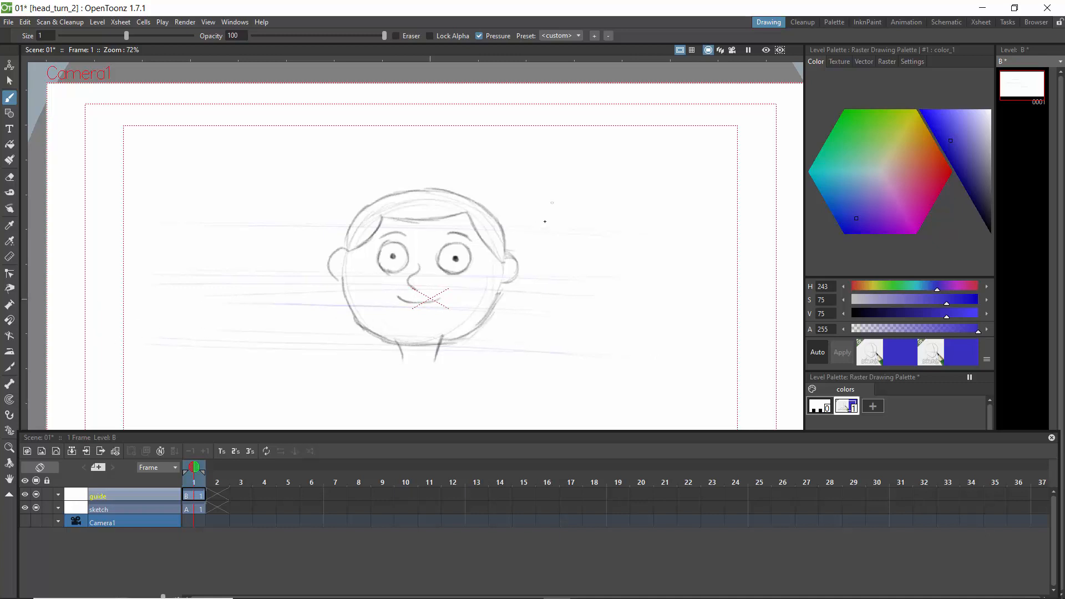
{"action": "left_click_drag", "start_coordinate": [637, 237], "coordinate": [170, 220]}
{"action": "left_click_drag", "start_coordinate": [600, 214], "coordinate": [156, 208]}
{"action": "left_click", "coordinate": [865, 115]}
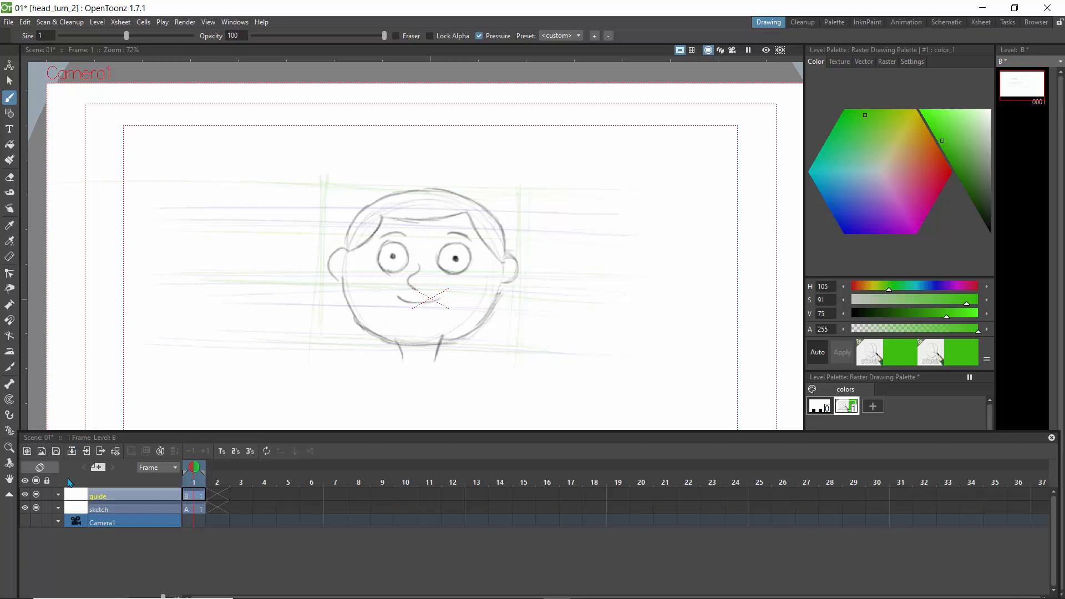
Step: Lock the guide column, toggle its camera stand visibility and make the sketch column current
{"action": "left_click", "coordinate": [47, 495]}
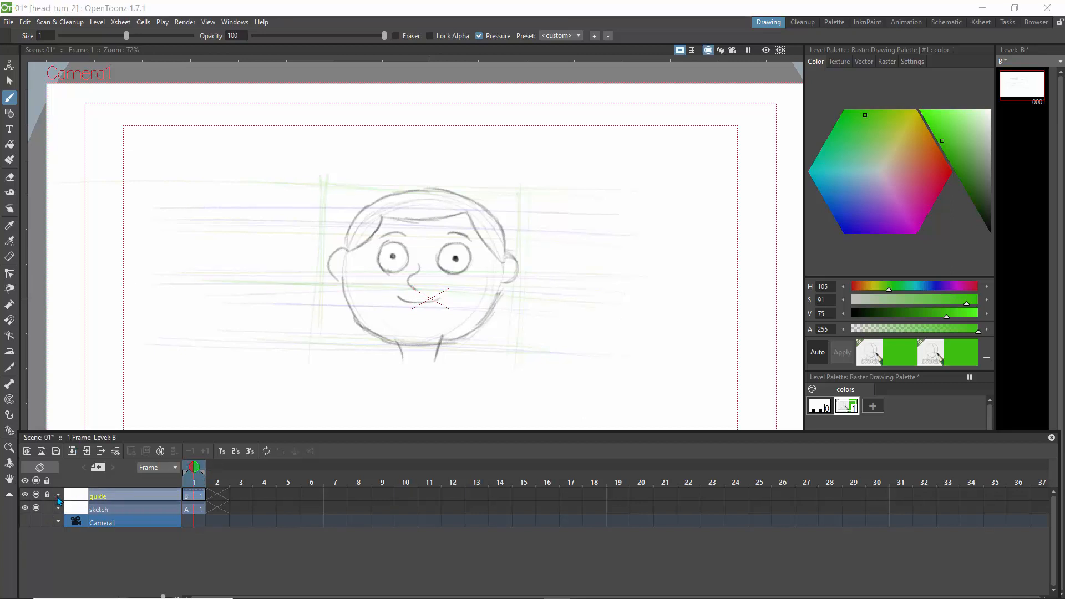
{"action": "left_click", "coordinate": [36, 496]}
{"action": "left_click", "coordinate": [36, 497]}
{"action": "left_click", "coordinate": [36, 496]}
{"action": "left_click", "coordinate": [36, 496]}
{"action": "left_click", "coordinate": [36, 495]}
{"action": "left_click", "coordinate": [36, 495]}
{"action": "left_click", "coordinate": [71, 510]}
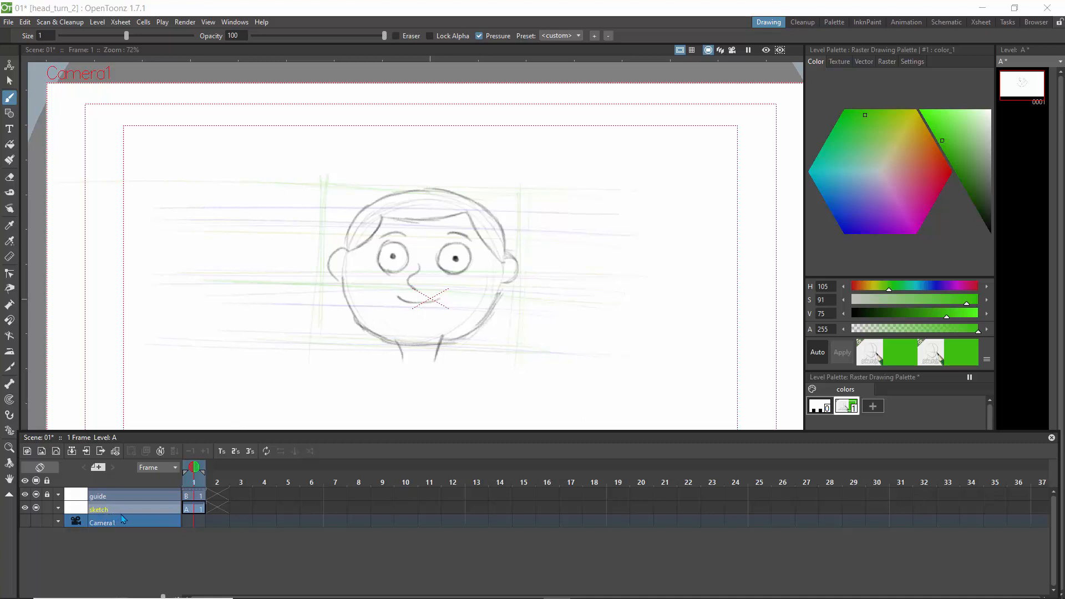
Step: Move the playhead through the empty frames to frame 7 and set an onion skin marker on frame 1
{"action": "left_click_drag", "start_coordinate": [198, 473], "coordinate": [237, 478]}
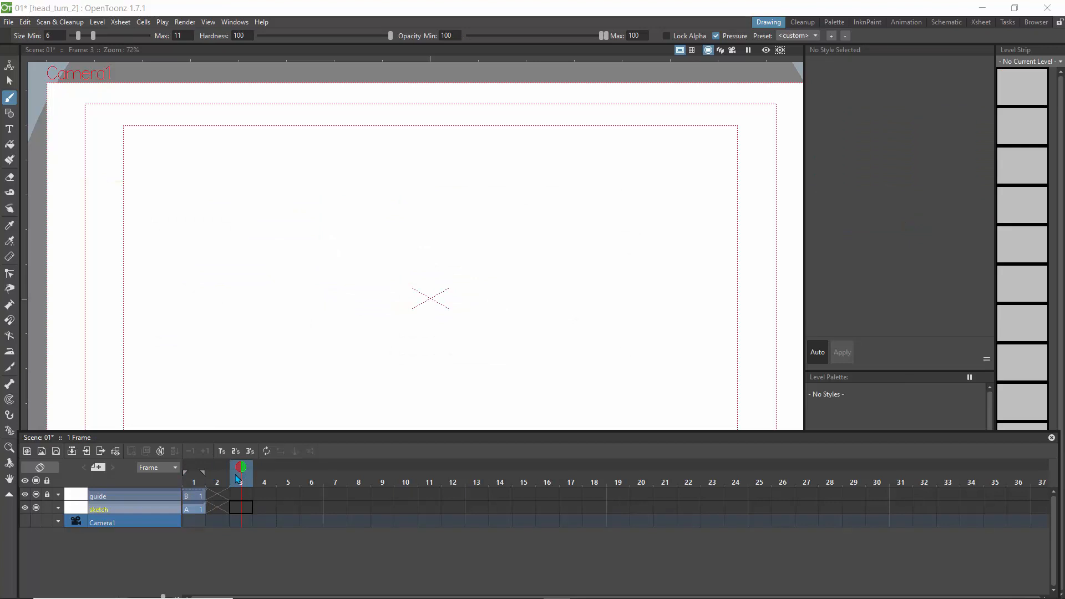
{"action": "left_click", "coordinate": [290, 486]}
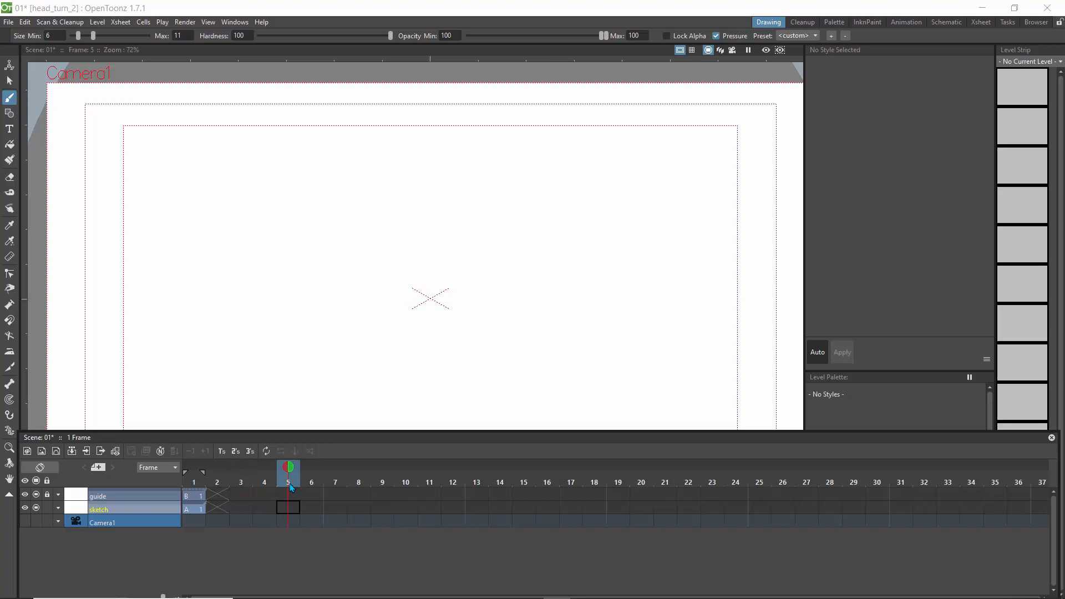
{"action": "left_click", "coordinate": [335, 484]}
{"action": "left_click", "coordinate": [385, 486]}
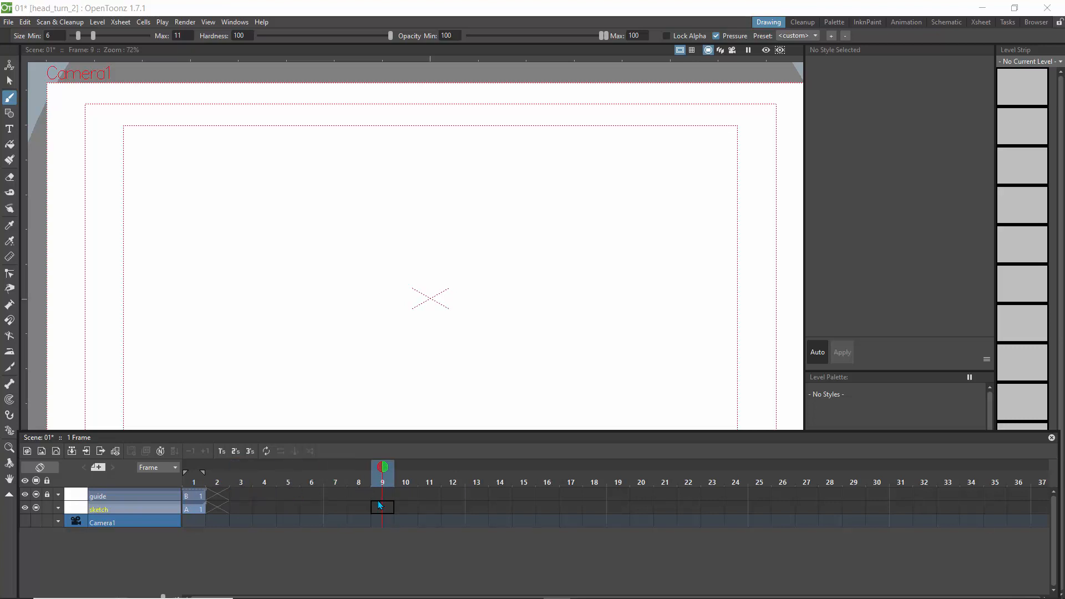
{"action": "mouse_move", "coordinate": [383, 468]}
{"action": "left_mouse_down"}
{"action": "mouse_move", "coordinate": [227, 464]}
{"action": "mouse_move", "coordinate": [338, 467]}
{"action": "left_mouse_up"}
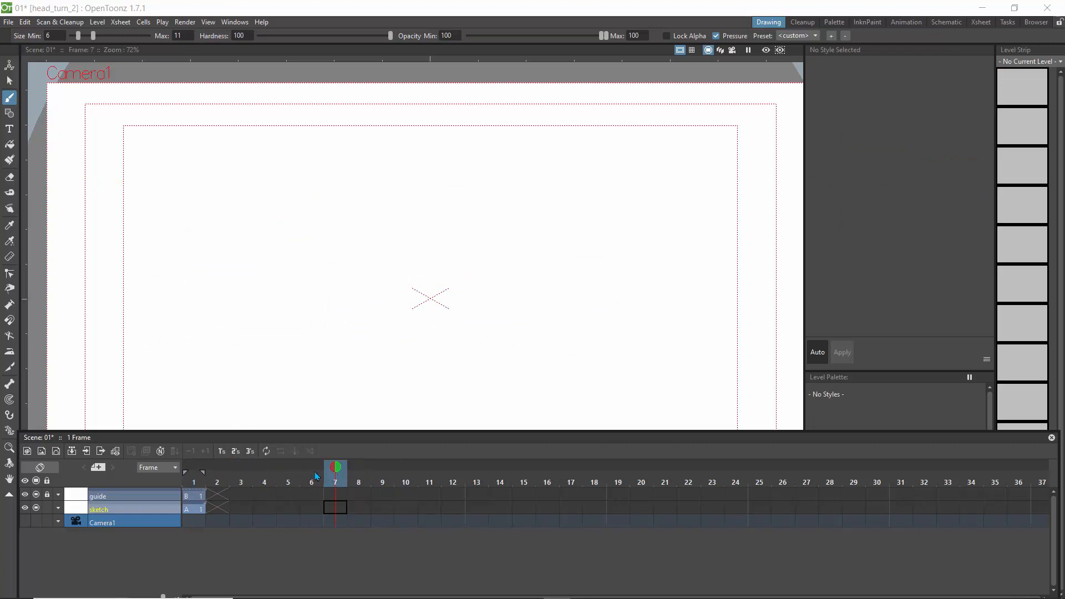
{"action": "left_click", "coordinate": [194, 467]}
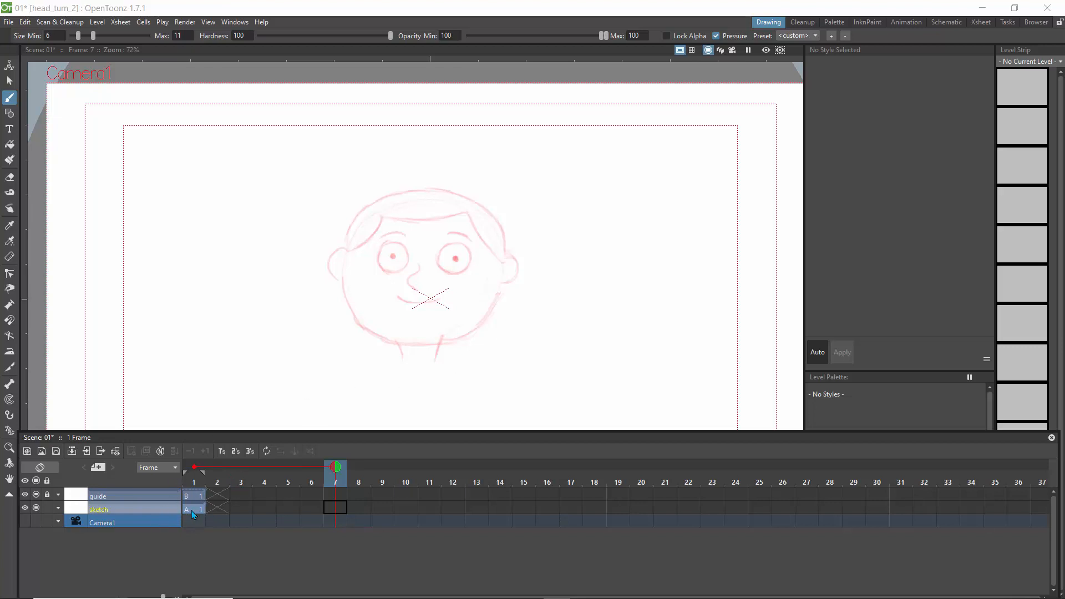
Step: Toggle the sketch column's camera stand visibility and the locks of the sketch and guide columns
{"action": "left_click", "coordinate": [37, 507]}
{"action": "left_click", "coordinate": [36, 506]}
{"action": "left_click", "coordinate": [37, 507]}
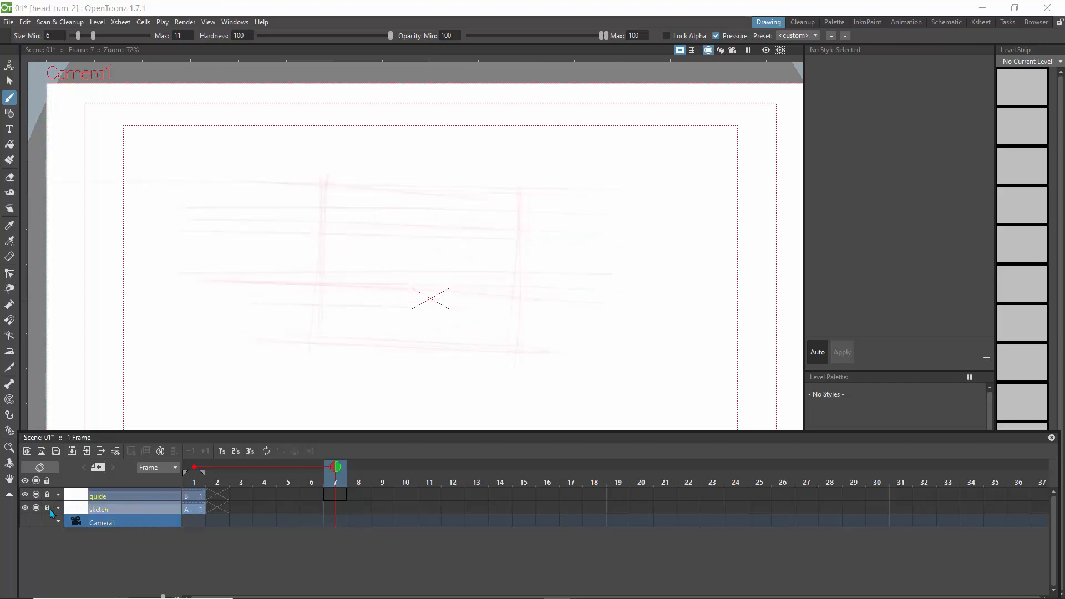
{"action": "left_click", "coordinate": [49, 509]}
{"action": "left_click", "coordinate": [49, 496]}
{"action": "left_click", "coordinate": [50, 497]}
Step: Alternate between the sketch and guide columns at frame 7 to compare their onion skins
{"action": "left_click", "coordinate": [97, 508]}
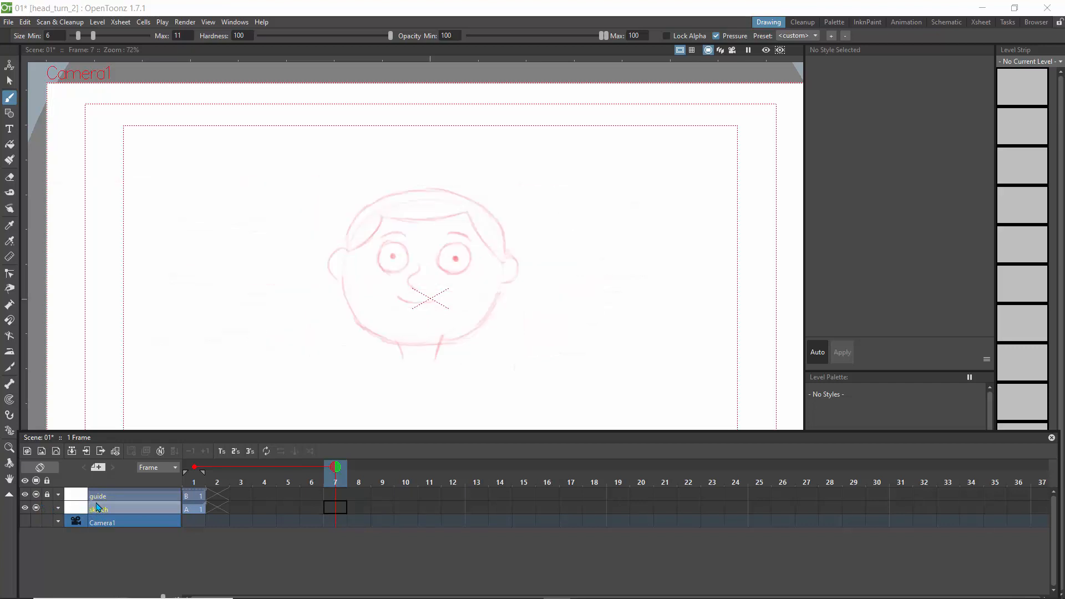
{"action": "left_click", "coordinate": [92, 498]}
{"action": "left_click", "coordinate": [82, 507]}
{"action": "left_click", "coordinate": [84, 498]}
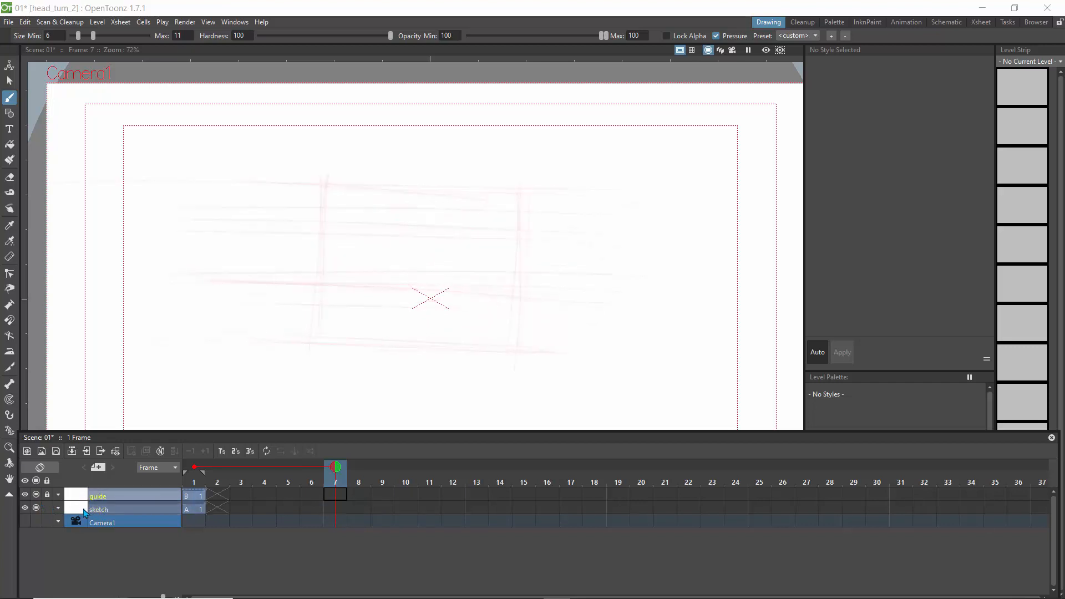
{"action": "left_click", "coordinate": [85, 510]}
{"action": "left_click", "coordinate": [85, 498]}
{"action": "left_click", "coordinate": [88, 511]}
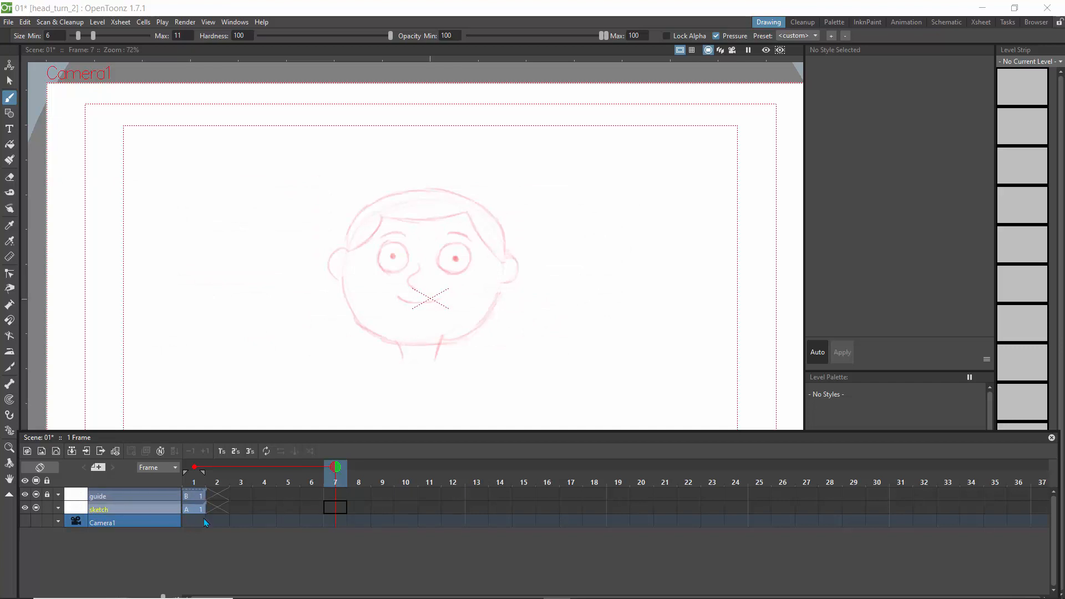
Step: In the Animation room, extend the sketch drawing's exposure to frame 11 and scrub through the frames
{"action": "left_click", "coordinate": [905, 23]}
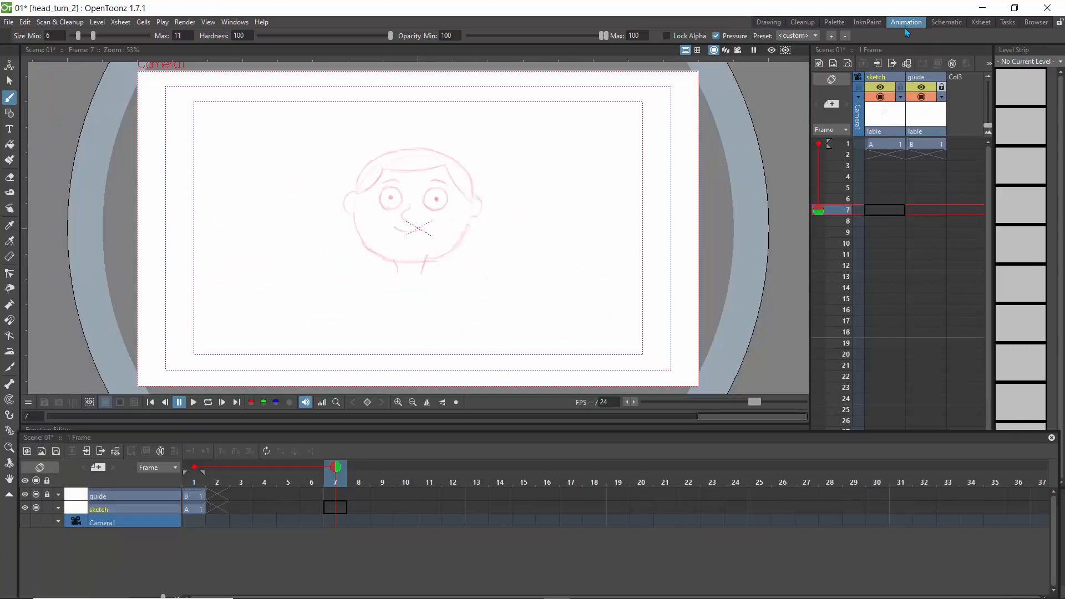
{"action": "left_click", "coordinate": [882, 148]}
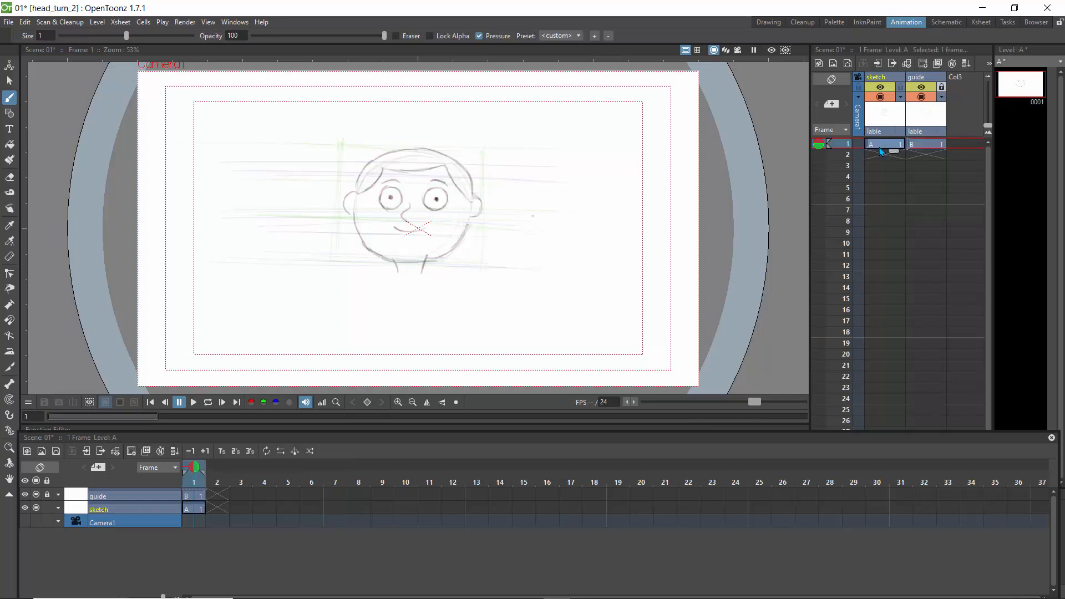
{"action": "left_click_drag", "start_coordinate": [893, 151], "coordinate": [894, 259]}
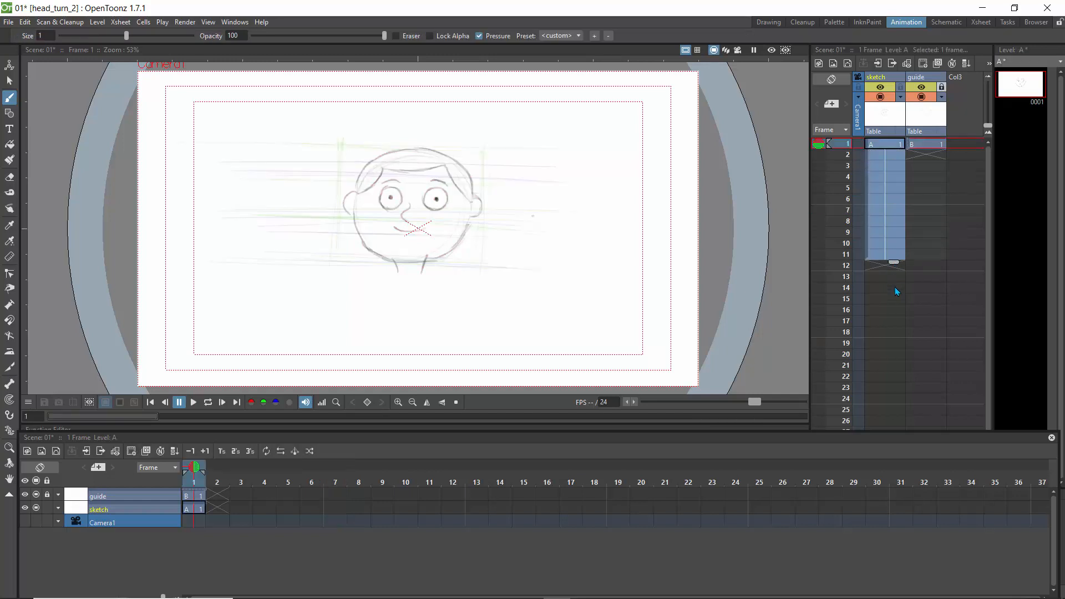
{"action": "mouse_move", "coordinate": [897, 300]}
{"action": "left_mouse_down"}
{"action": "mouse_move", "coordinate": [894, 250]}
{"action": "mouse_move", "coordinate": [894, 267]}
{"action": "left_mouse_up"}
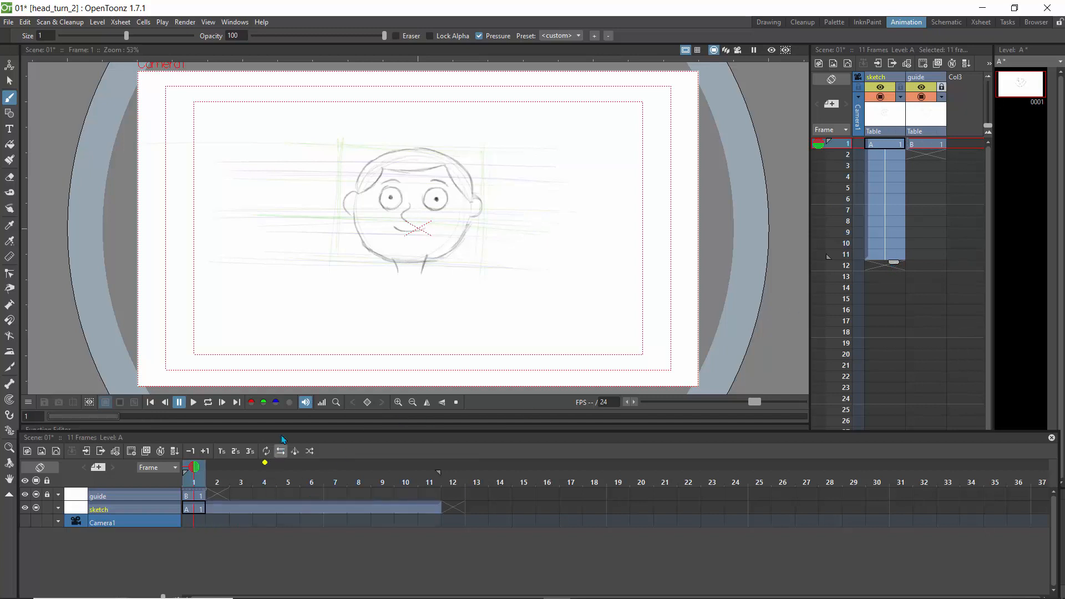
{"action": "left_click_drag", "start_coordinate": [198, 470], "coordinate": [359, 482]}
{"action": "left_click_drag", "start_coordinate": [213, 486], "coordinate": [186, 489]}
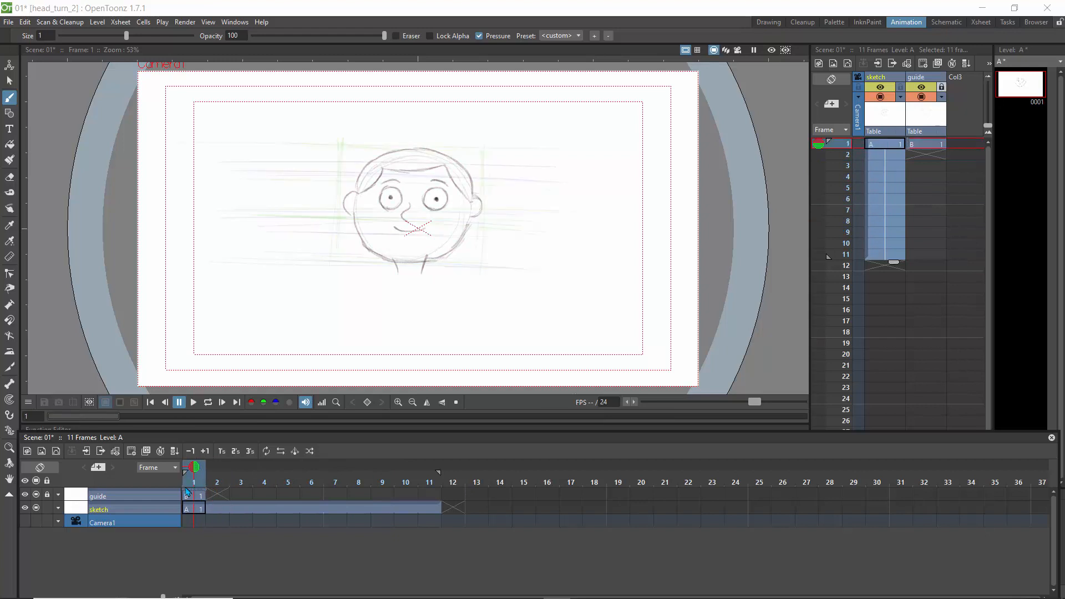
Step: Unlock the guide column and toggle its camera stand visibility
{"action": "left_click", "coordinate": [139, 512]}
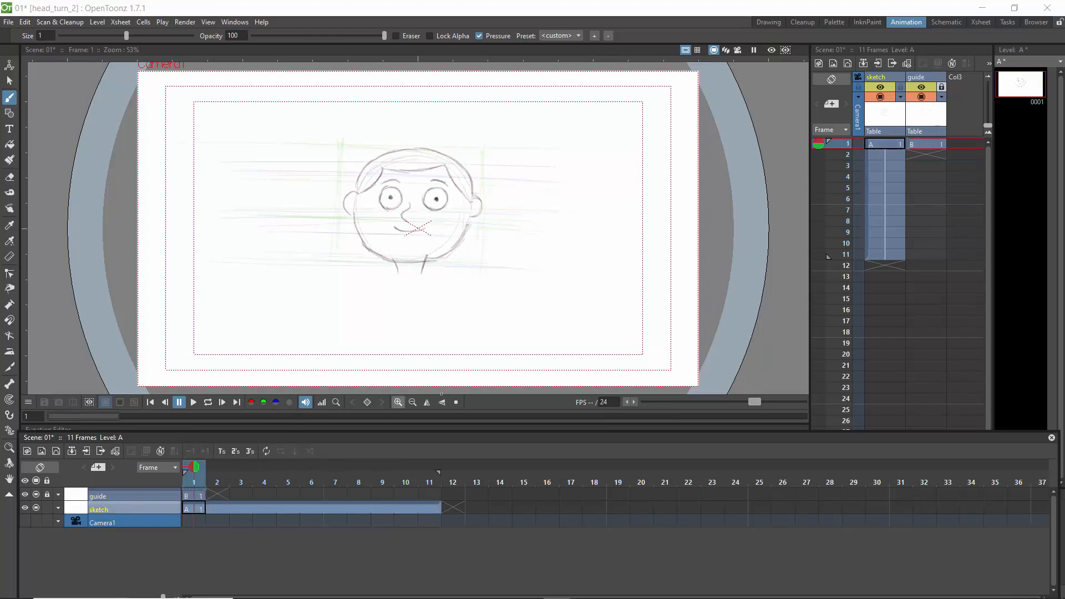
{"action": "left_click", "coordinate": [47, 496]}
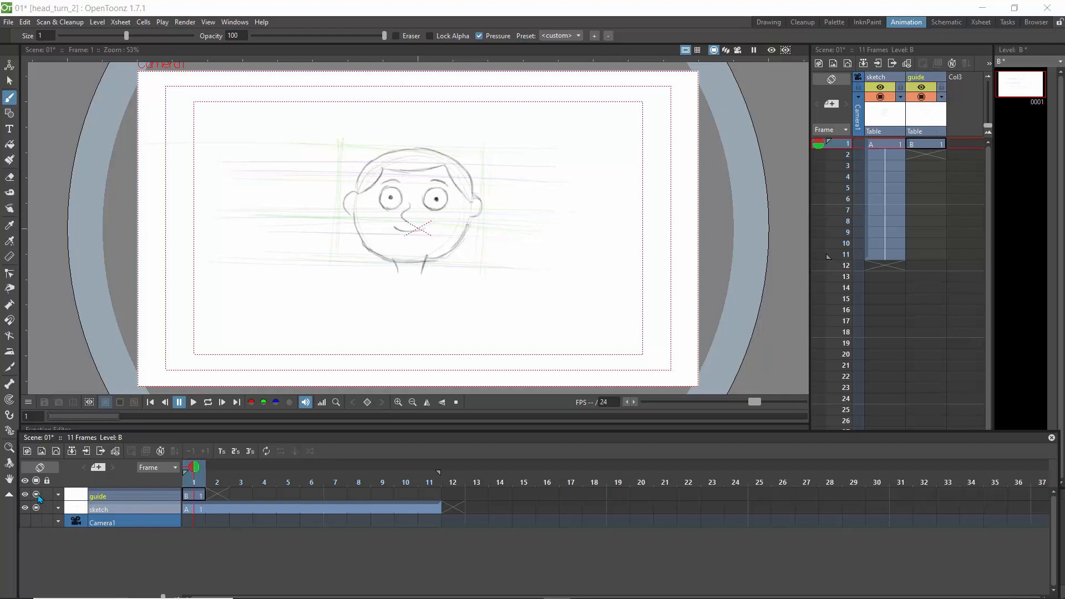
{"action": "left_click", "coordinate": [37, 495]}
{"action": "left_click", "coordinate": [37, 495]}
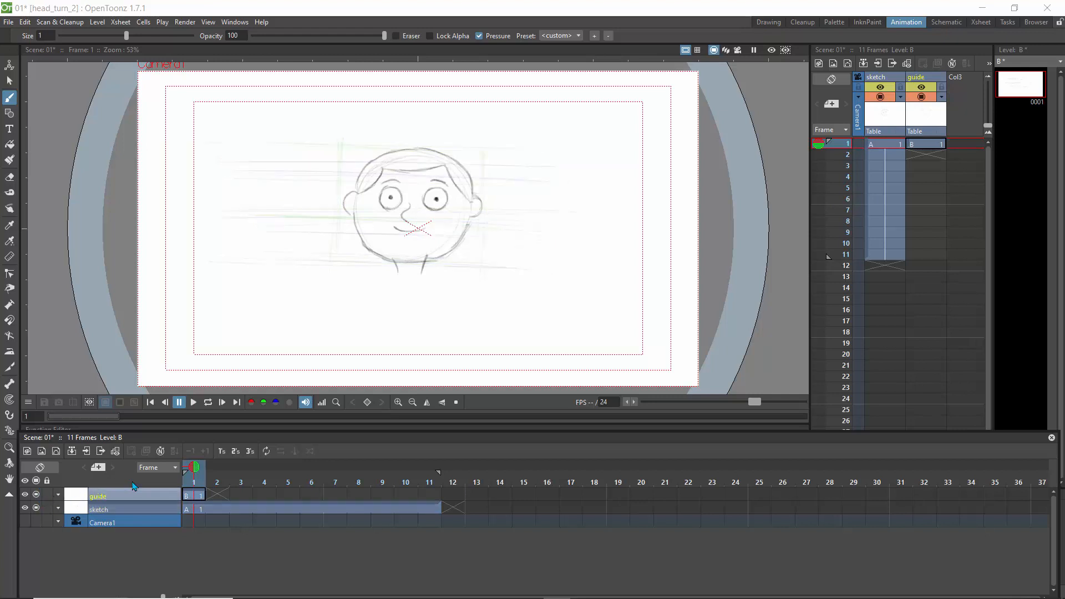
Step: Delete the sketch column's held exposure from frame 2 onward and return to frame 1
{"action": "left_click", "coordinate": [885, 155]}
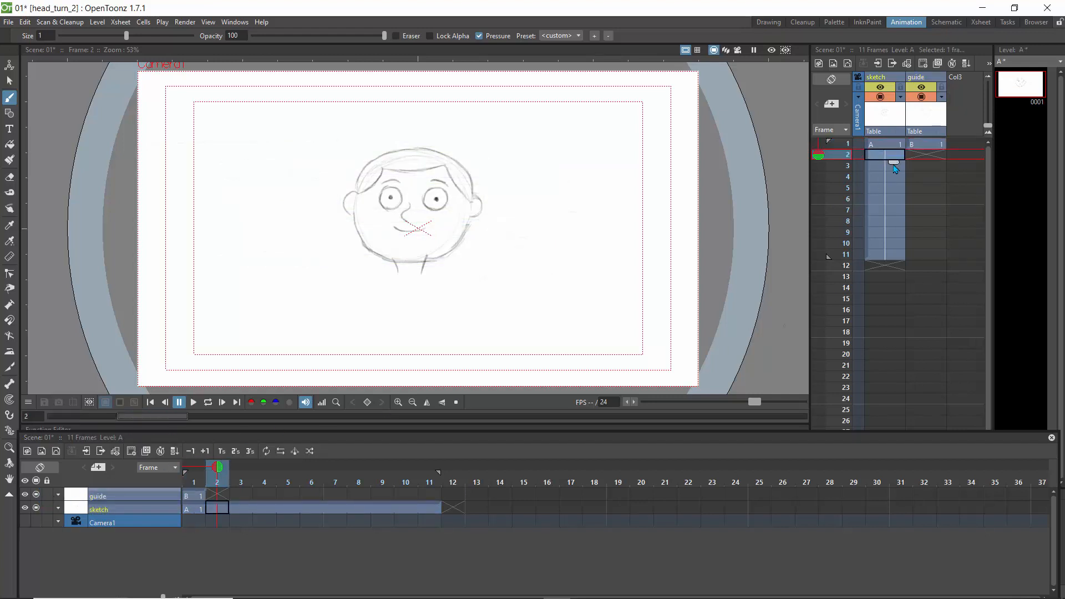
{"action": "key", "text": "Delete"}
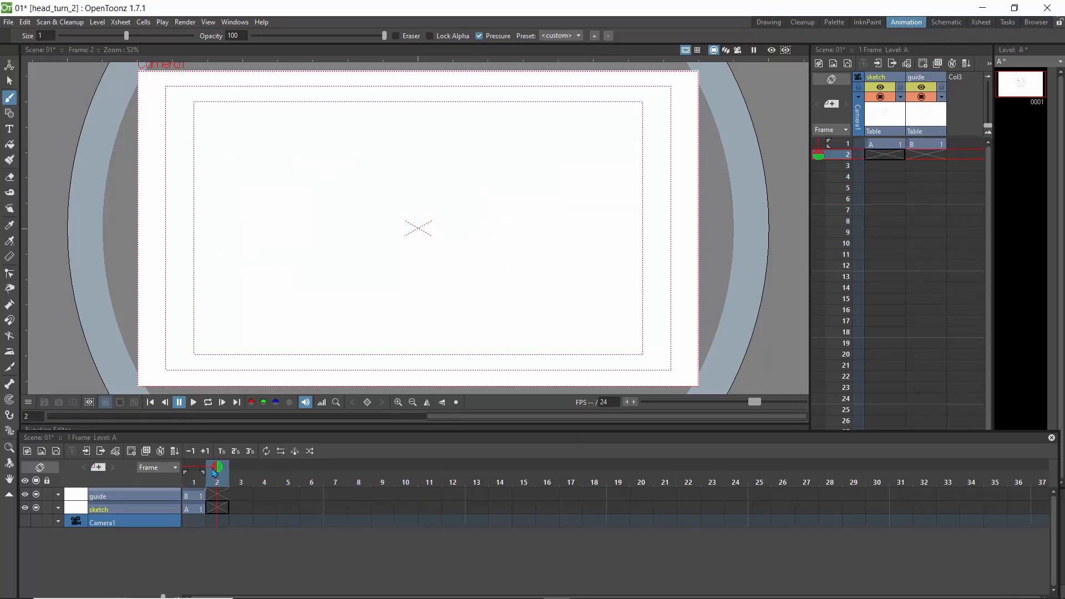
{"action": "left_click", "coordinate": [187, 478]}
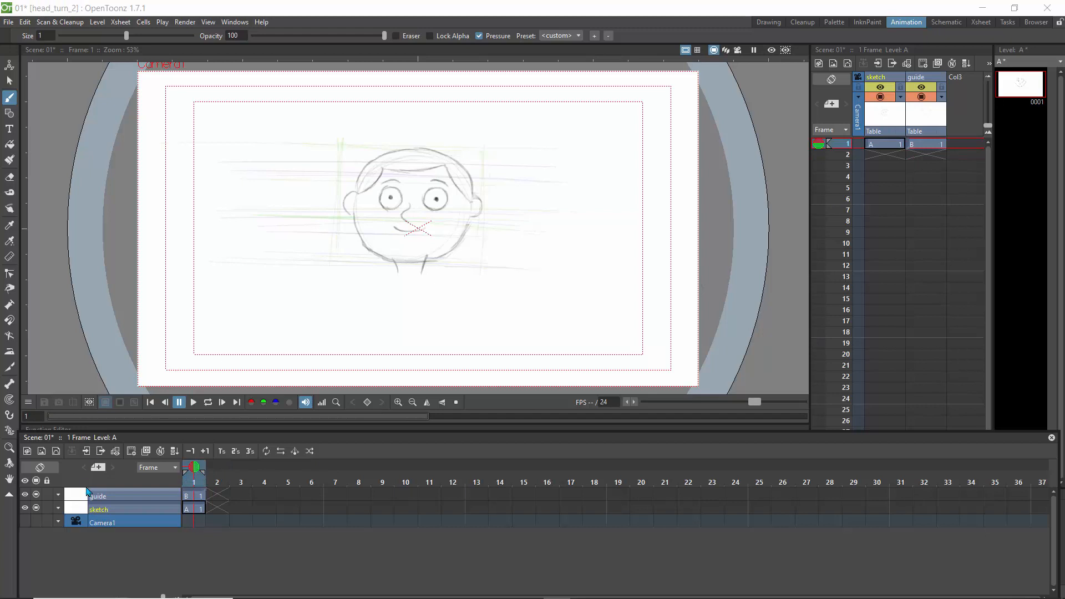
Step: Extend the guide drawing's exposure through frame 12
{"action": "left_click", "coordinate": [74, 497]}
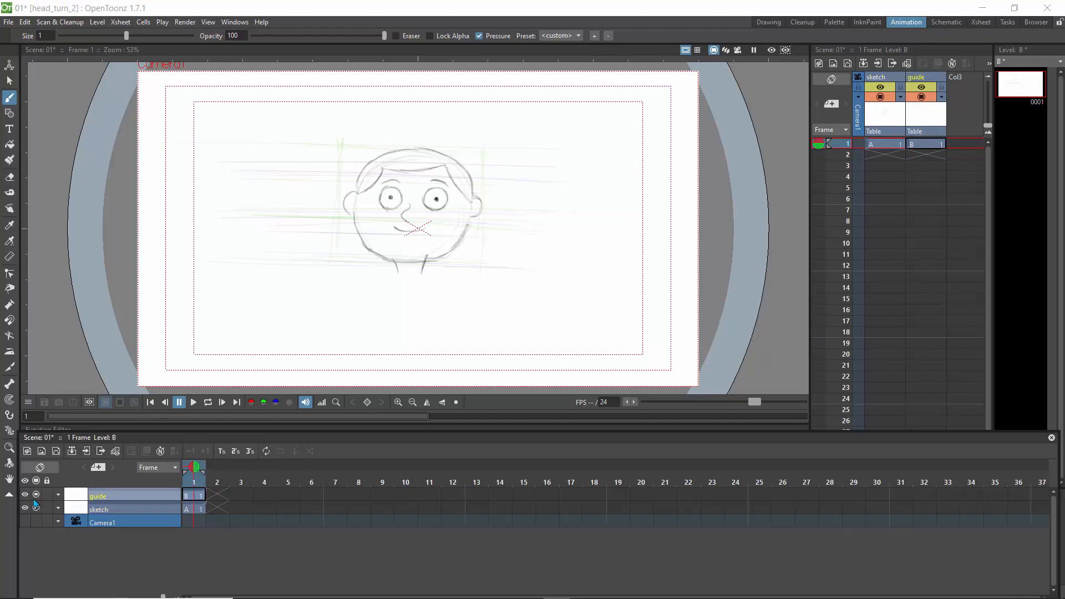
{"action": "left_click", "coordinate": [37, 494]}
{"action": "left_click", "coordinate": [37, 495]}
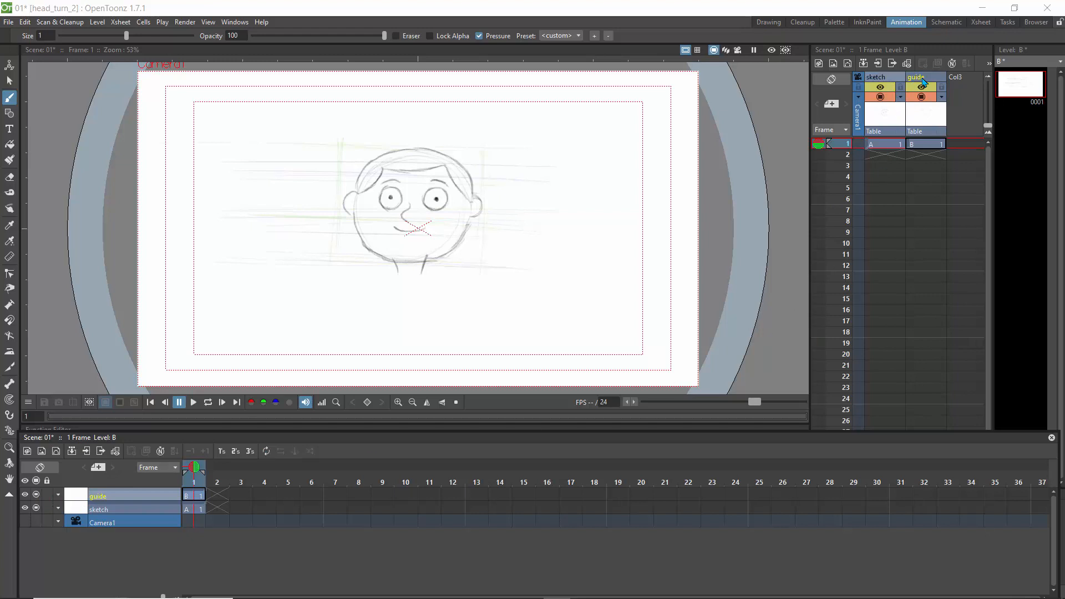
{"action": "left_click", "coordinate": [926, 147]}
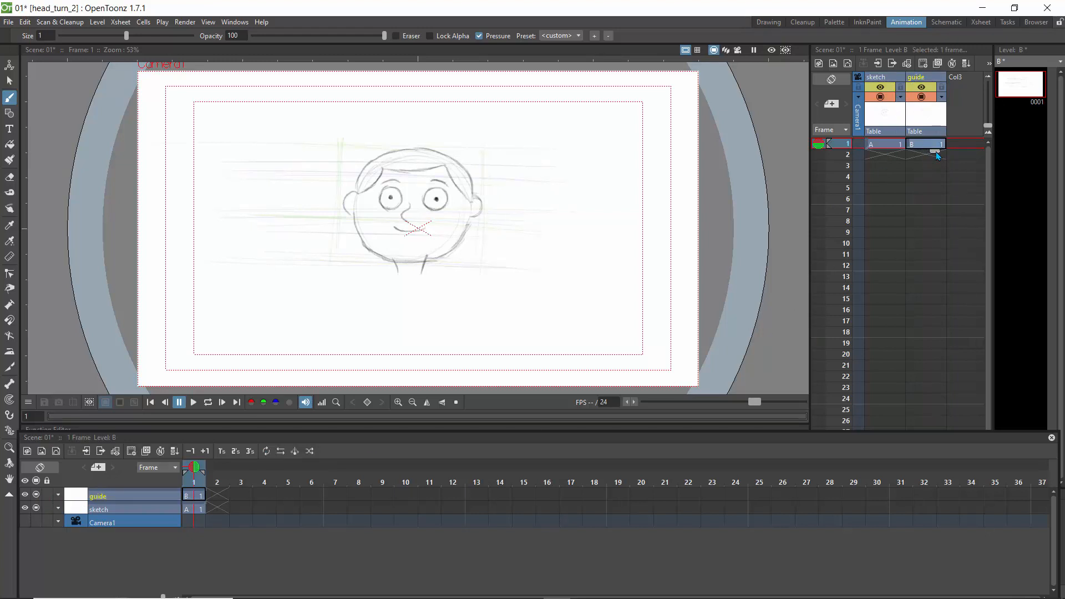
{"action": "left_click_drag", "start_coordinate": [937, 157], "coordinate": [921, 272]}
{"action": "mouse_move", "coordinate": [195, 467]}
{"action": "left_mouse_down"}
{"action": "mouse_move", "coordinate": [433, 475]}
{"action": "mouse_move", "coordinate": [215, 477]}
{"action": "mouse_move", "coordinate": [196, 480]}
{"action": "mouse_move", "coordinate": [240, 487]}
{"action": "mouse_move", "coordinate": [201, 487]}
{"action": "left_mouse_up"}
{"action": "left_click", "coordinate": [278, 499]}
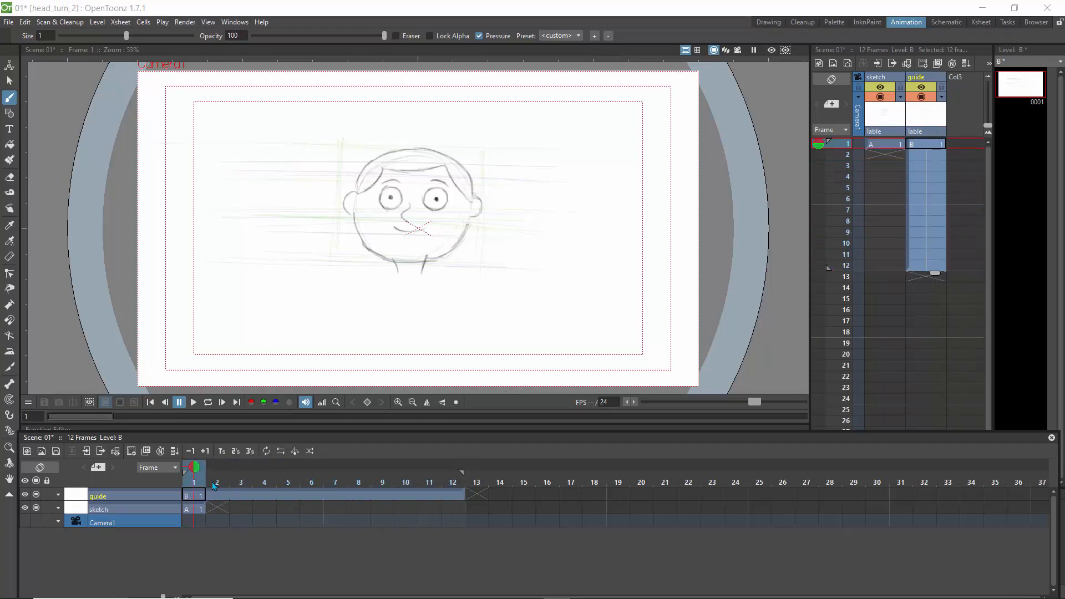
Step: In the Drawing room, go to frame 3 and show frame 1 of the sketch column as a fixed onion skin
{"action": "left_click", "coordinate": [769, 22]}
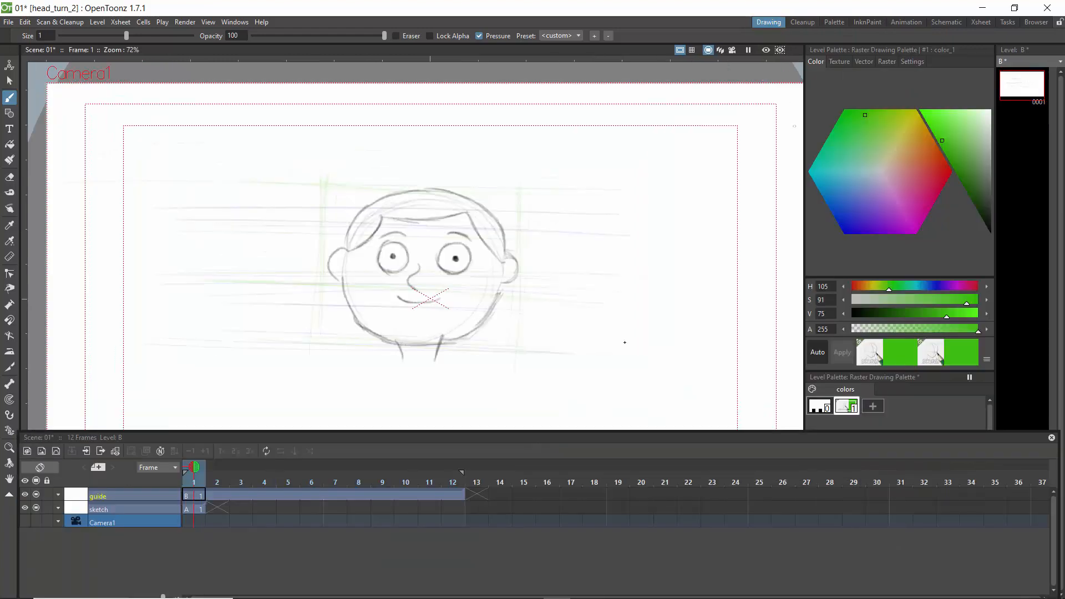
{"action": "left_click_drag", "start_coordinate": [203, 471], "coordinate": [247, 476]}
{"action": "left_click", "coordinate": [248, 476]}
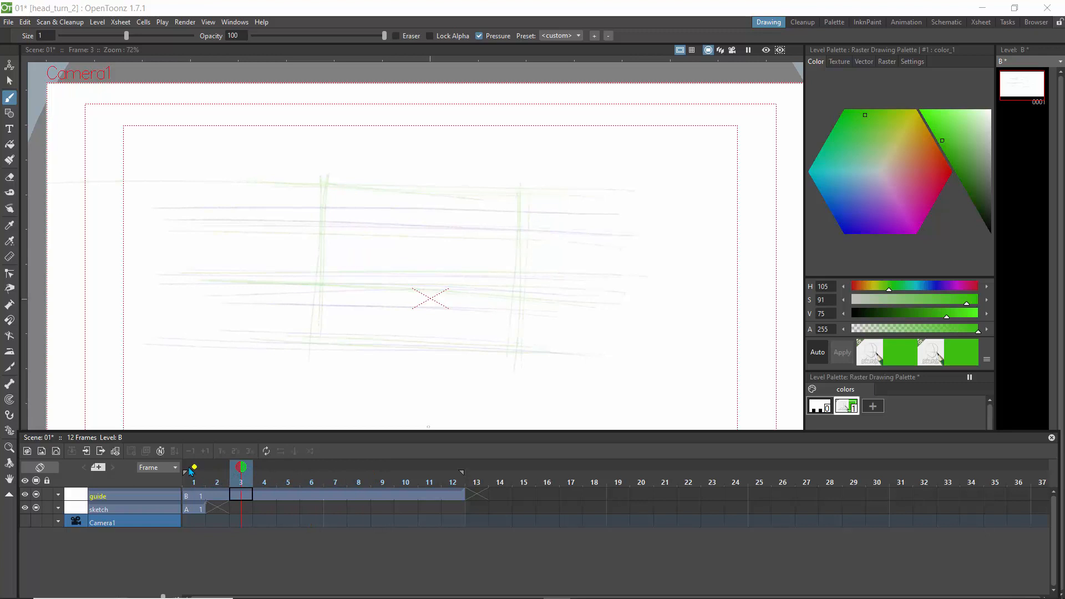
{"action": "left_click", "coordinate": [194, 467]}
{"action": "left_click", "coordinate": [104, 513]}
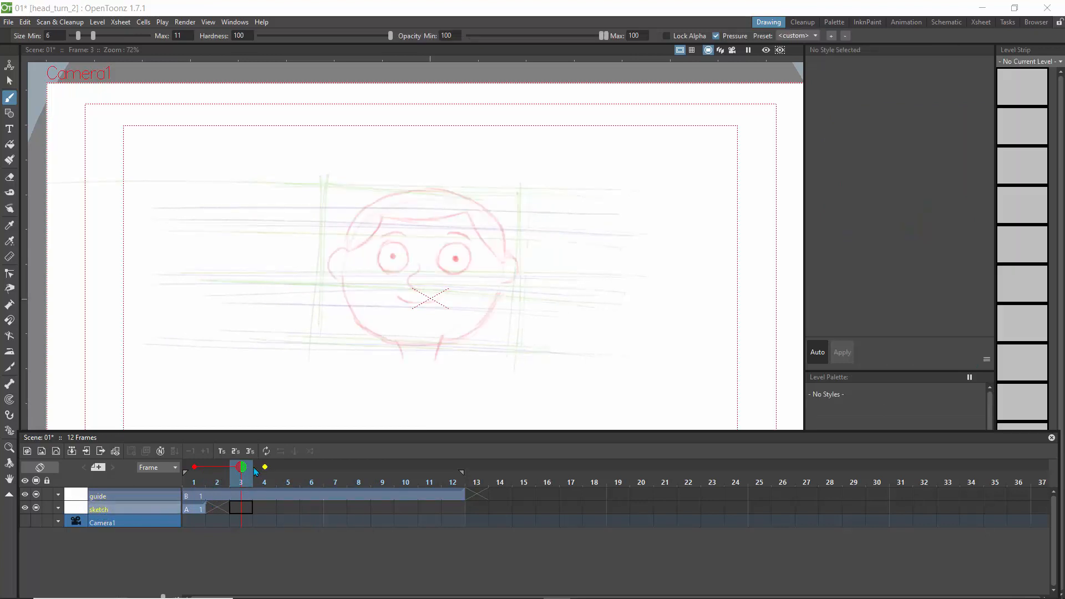
Step: Toggle the fixed onion skin marker at frame 1 and lock the guide column
{"action": "mouse_move", "coordinate": [242, 477]}
{"action": "left_mouse_down"}
{"action": "mouse_move", "coordinate": [312, 478]}
{"action": "mouse_move", "coordinate": [203, 479]}
{"action": "mouse_move", "coordinate": [322, 482]}
{"action": "mouse_move", "coordinate": [241, 481]}
{"action": "left_mouse_up"}
{"action": "left_click", "coordinate": [194, 467]}
{"action": "left_click", "coordinate": [194, 467]}
{"action": "left_click", "coordinate": [48, 495]}
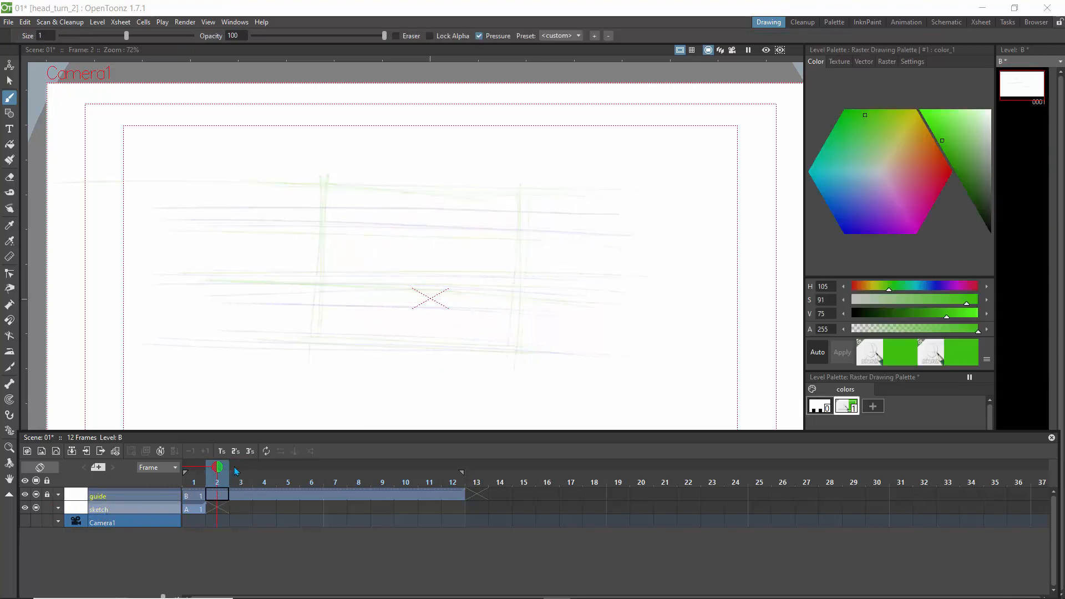
Step: Move to frame 7 in the sketch column with only frame 1 kept as its fixed onion skin
{"action": "left_click", "coordinate": [73, 516]}
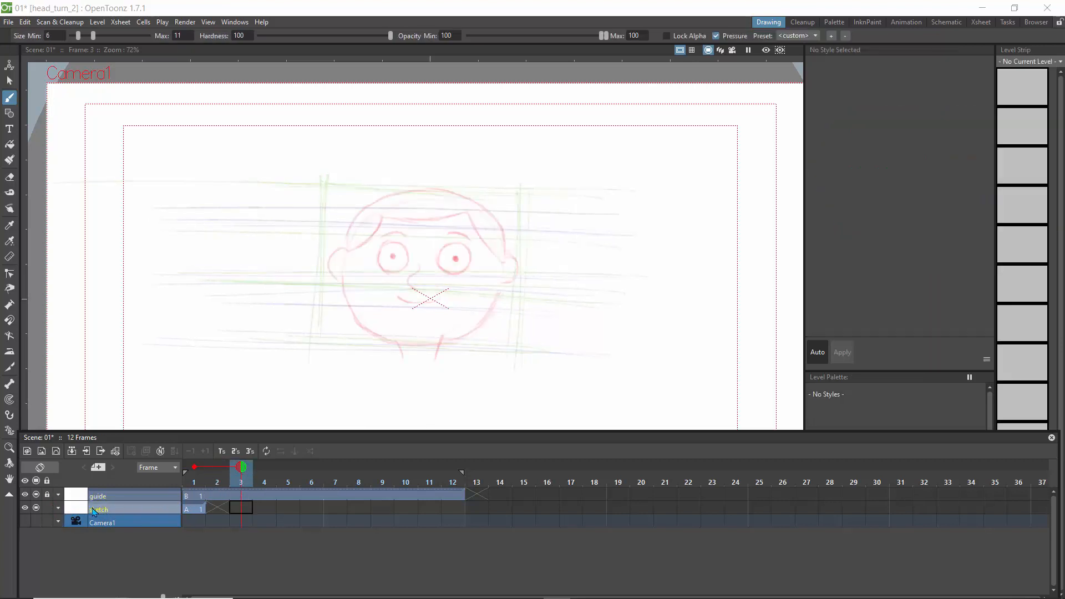
{"action": "mouse_move", "coordinate": [244, 469]}
{"action": "left_mouse_down"}
{"action": "mouse_move", "coordinate": [278, 468]}
{"action": "mouse_move", "coordinate": [219, 479]}
{"action": "mouse_move", "coordinate": [233, 480]}
{"action": "left_mouse_up"}
{"action": "left_click", "coordinate": [84, 501]}
{"action": "left_click", "coordinate": [84, 508]}
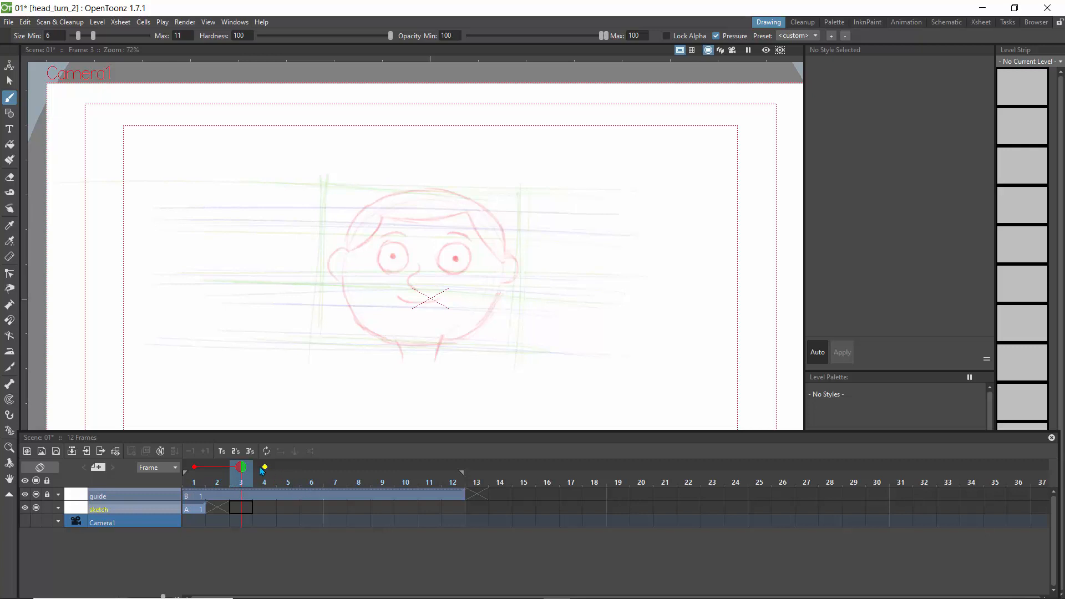
{"action": "left_click_drag", "start_coordinate": [246, 470], "coordinate": [335, 470]}
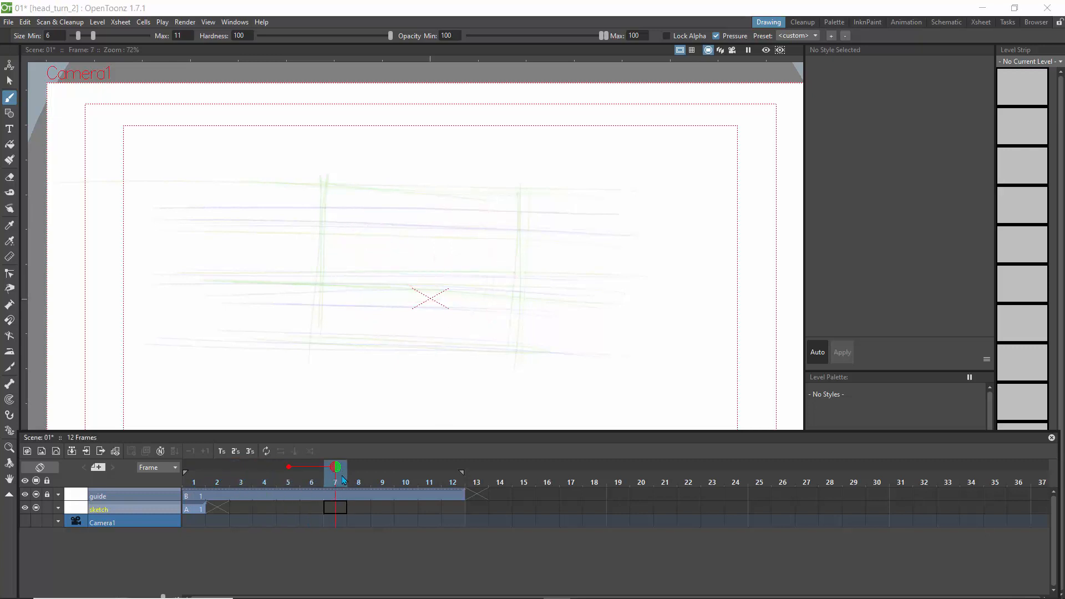
{"action": "left_click", "coordinate": [195, 467]}
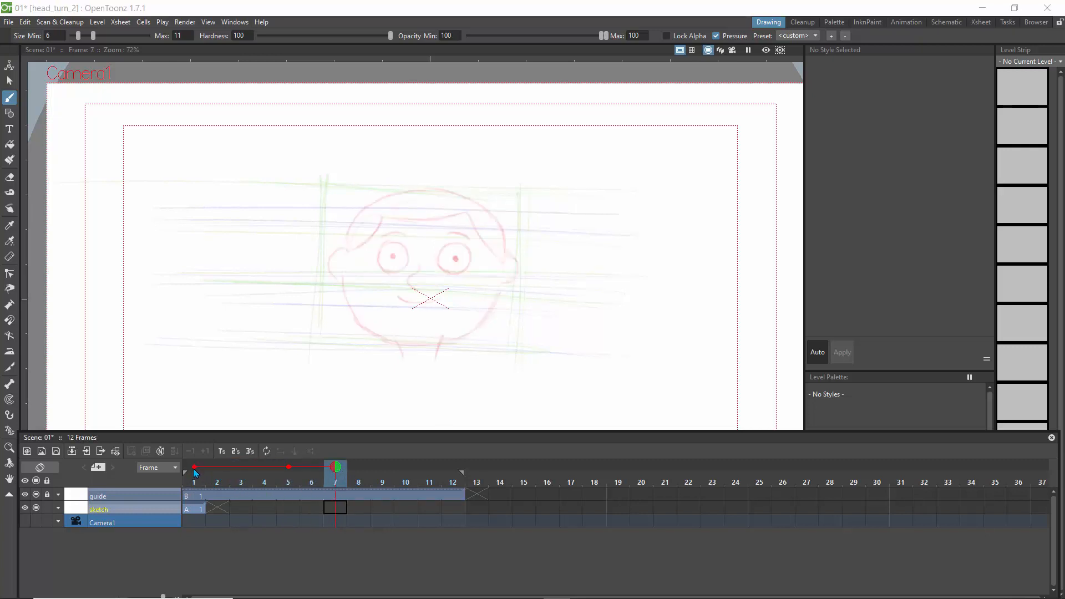
{"action": "left_click", "coordinate": [288, 467]}
{"action": "left_click", "coordinate": [480, 208]}
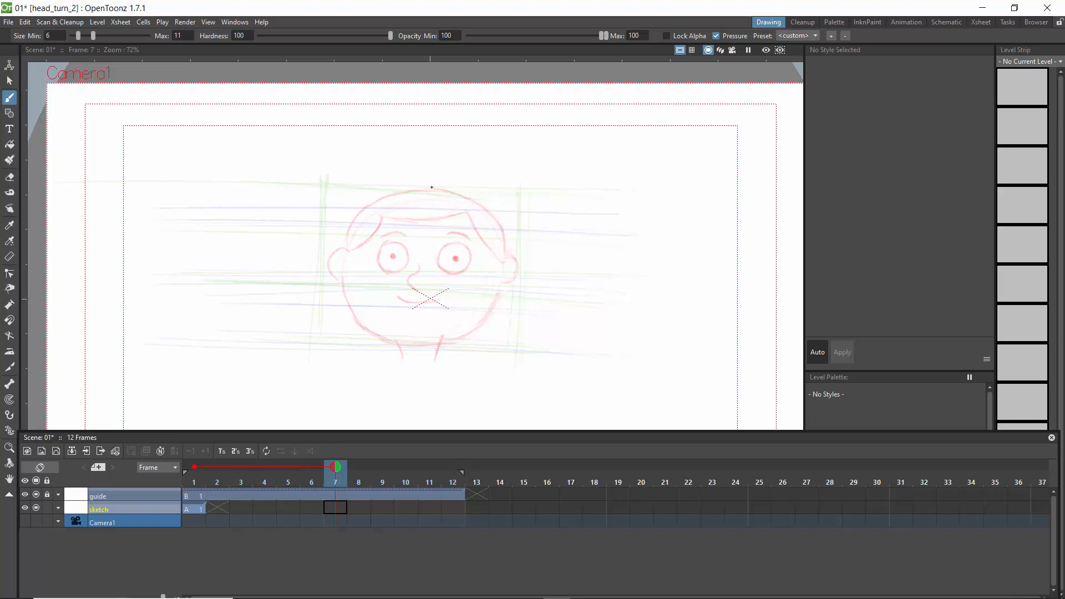
Step: Start the frame 7 sketch with a stroke along the crown of the head, then set the drawing colour to blue (H 239, S 75, V 63)
{"action": "left_click_drag", "start_coordinate": [400, 196], "coordinate": [352, 224]}
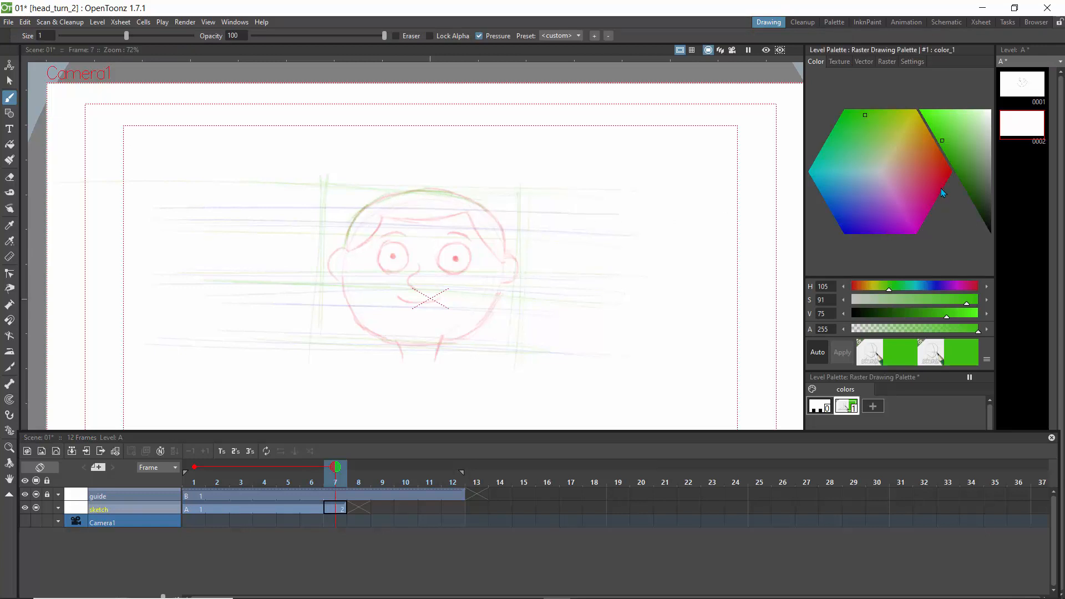
{"action": "left_click_drag", "start_coordinate": [971, 187], "coordinate": [987, 227]}
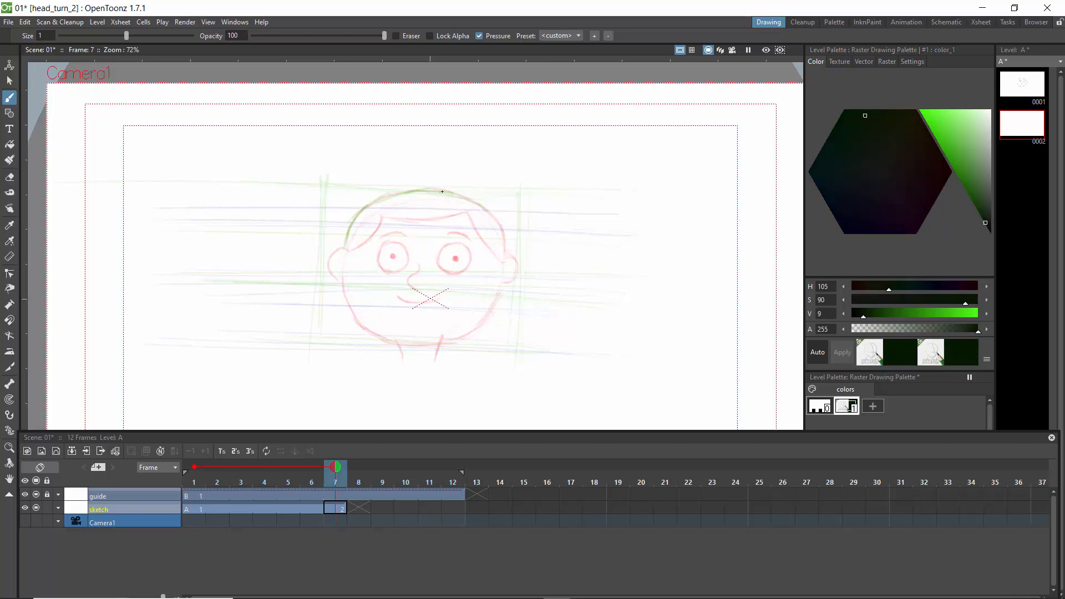
{"action": "left_click_drag", "start_coordinate": [966, 164], "coordinate": [966, 136]}
{"action": "left_click_drag", "start_coordinate": [854, 200], "coordinate": [844, 229]}
{"action": "left_click_drag", "start_coordinate": [949, 146], "coordinate": [957, 156]}
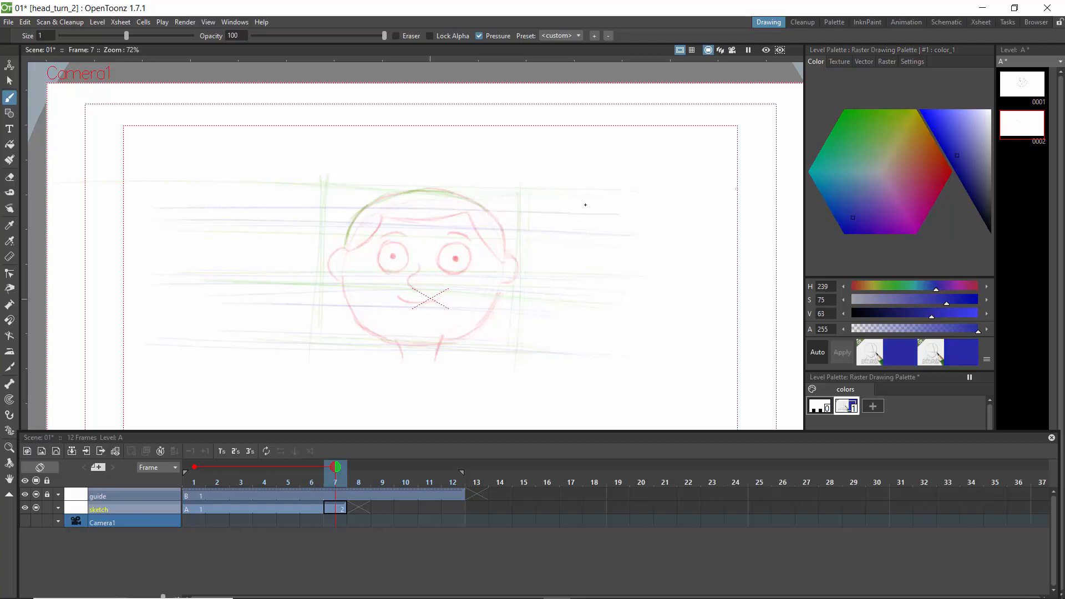
Step: Draw the side-view head outline at frame 7 over the onion skin, including the neck, nose and mouth
{"action": "mouse_move", "coordinate": [478, 204]}
{"action": "left_mouse_down"}
{"action": "mouse_move", "coordinate": [497, 221]}
{"action": "mouse_move", "coordinate": [504, 256]}
{"action": "left_mouse_up"}
{"action": "mouse_move", "coordinate": [489, 214]}
{"action": "left_mouse_down"}
{"action": "mouse_move", "coordinate": [410, 190]}
{"action": "mouse_move", "coordinate": [453, 196]}
{"action": "mouse_move", "coordinate": [371, 216]}
{"action": "mouse_move", "coordinate": [405, 194]}
{"action": "mouse_move", "coordinate": [366, 208]}
{"action": "mouse_move", "coordinate": [390, 196]}
{"action": "mouse_move", "coordinate": [355, 215]}
{"action": "mouse_move", "coordinate": [388, 195]}
{"action": "mouse_move", "coordinate": [341, 229]}
{"action": "mouse_move", "coordinate": [364, 209]}
{"action": "mouse_move", "coordinate": [342, 265]}
{"action": "left_mouse_up"}
{"action": "mouse_move", "coordinate": [351, 223]}
{"action": "left_mouse_down"}
{"action": "mouse_move", "coordinate": [340, 272]}
{"action": "mouse_move", "coordinate": [369, 331]}
{"action": "mouse_move", "coordinate": [403, 362]}
{"action": "mouse_move", "coordinate": [438, 351]}
{"action": "left_mouse_up"}
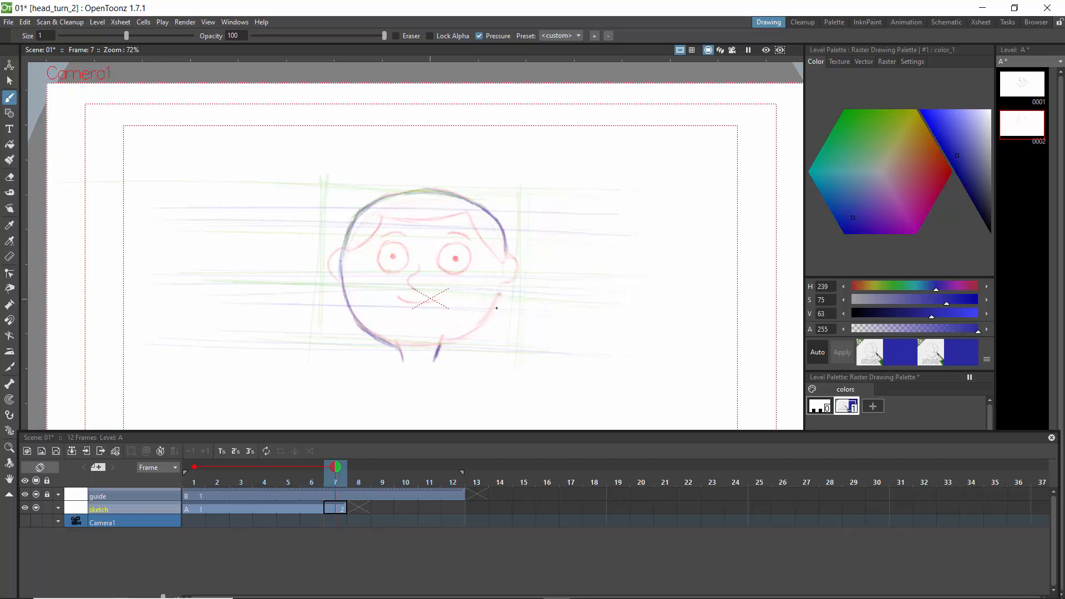
{"action": "mouse_move", "coordinate": [499, 293]}
{"action": "left_mouse_down"}
{"action": "mouse_move", "coordinate": [478, 330]}
{"action": "mouse_move", "coordinate": [438, 342]}
{"action": "left_mouse_up"}
{"action": "left_click_drag", "start_coordinate": [508, 274], "coordinate": [514, 279]}
{"action": "left_click_drag", "start_coordinate": [474, 297], "coordinate": [487, 305]}
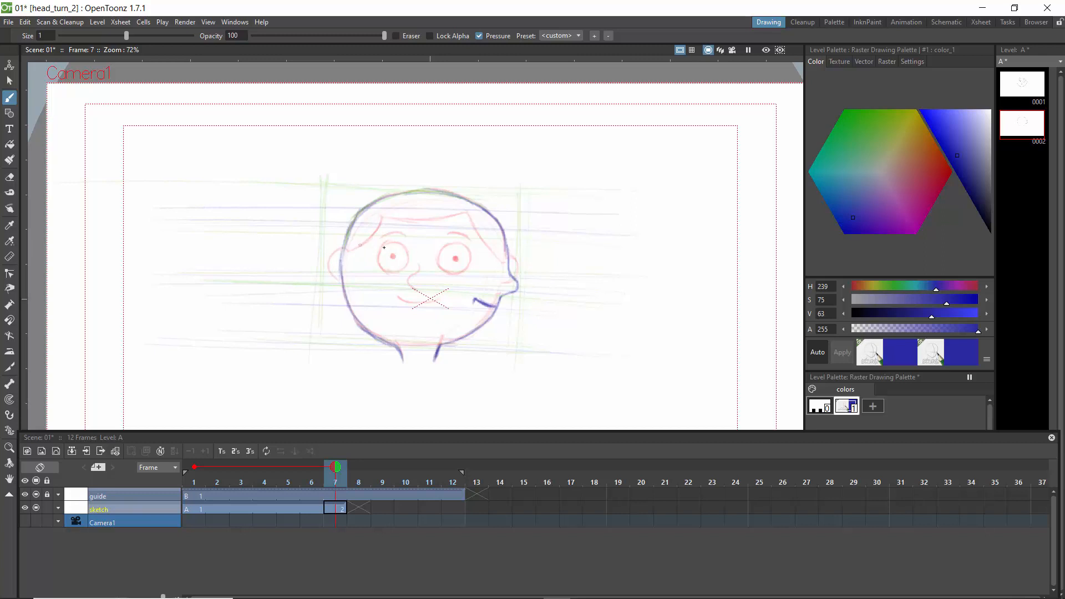
Step: Draw the ear, eye, eyebrow and hairline of the side-view head, and turn off the frame 1 onion skin
{"action": "mouse_move", "coordinate": [398, 254]}
{"action": "left_mouse_down"}
{"action": "mouse_move", "coordinate": [381, 267]}
{"action": "mouse_move", "coordinate": [388, 280]}
{"action": "mouse_move", "coordinate": [395, 274]}
{"action": "left_mouse_up"}
{"action": "mouse_move", "coordinate": [491, 246]}
{"action": "left_mouse_down"}
{"action": "mouse_move", "coordinate": [495, 278]}
{"action": "mouse_move", "coordinate": [485, 272]}
{"action": "mouse_move", "coordinate": [499, 248]}
{"action": "mouse_move", "coordinate": [504, 274]}
{"action": "mouse_move", "coordinate": [488, 259]}
{"action": "left_mouse_up"}
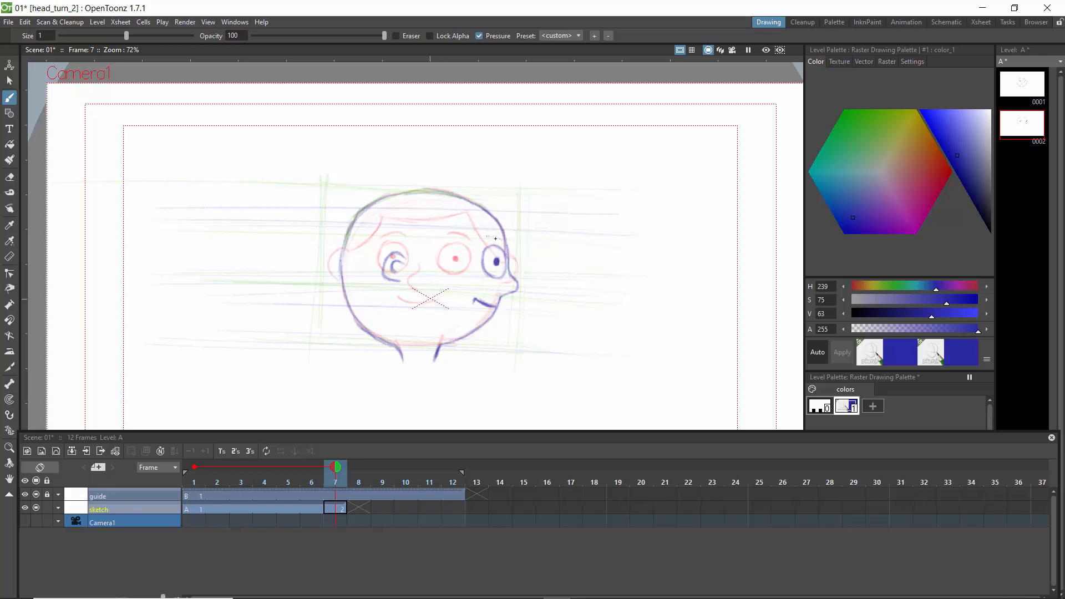
{"action": "mouse_move", "coordinate": [486, 236]}
{"action": "left_mouse_down"}
{"action": "mouse_move", "coordinate": [463, 213]}
{"action": "mouse_move", "coordinate": [467, 269]}
{"action": "mouse_move", "coordinate": [452, 260]}
{"action": "mouse_move", "coordinate": [467, 258]}
{"action": "mouse_move", "coordinate": [424, 242]}
{"action": "mouse_move", "coordinate": [442, 244]}
{"action": "mouse_move", "coordinate": [398, 235]}
{"action": "mouse_move", "coordinate": [368, 258]}
{"action": "mouse_move", "coordinate": [385, 241]}
{"action": "mouse_move", "coordinate": [367, 282]}
{"action": "mouse_move", "coordinate": [351, 269]}
{"action": "mouse_move", "coordinate": [374, 257]}
{"action": "mouse_move", "coordinate": [340, 277]}
{"action": "mouse_move", "coordinate": [377, 260]}
{"action": "mouse_move", "coordinate": [357, 275]}
{"action": "mouse_move", "coordinate": [384, 243]}
{"action": "mouse_move", "coordinate": [416, 234]}
{"action": "mouse_move", "coordinate": [443, 249]}
{"action": "left_mouse_up"}
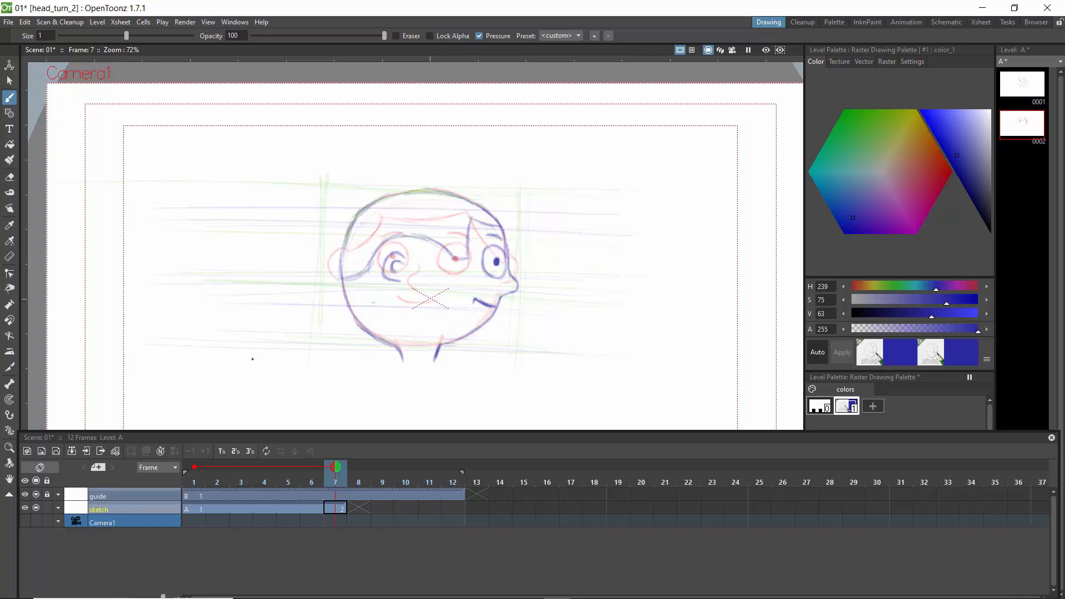
{"action": "left_click", "coordinate": [194, 467]}
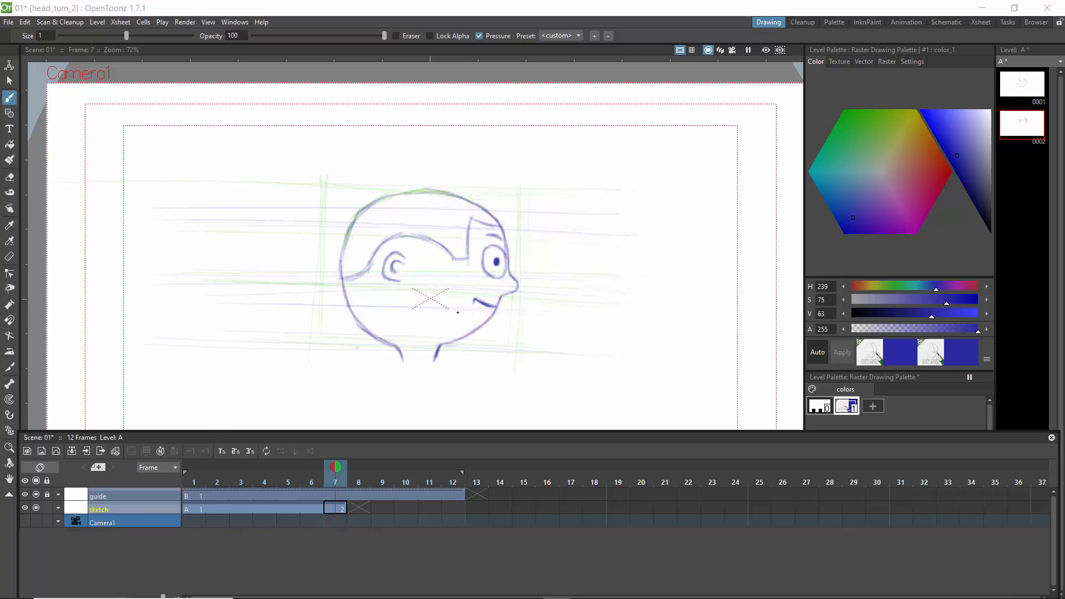
{"action": "mouse_move", "coordinate": [472, 217]}
{"action": "left_mouse_down"}
{"action": "mouse_move", "coordinate": [469, 258]}
{"action": "mouse_move", "coordinate": [453, 258]}
{"action": "left_mouse_up"}
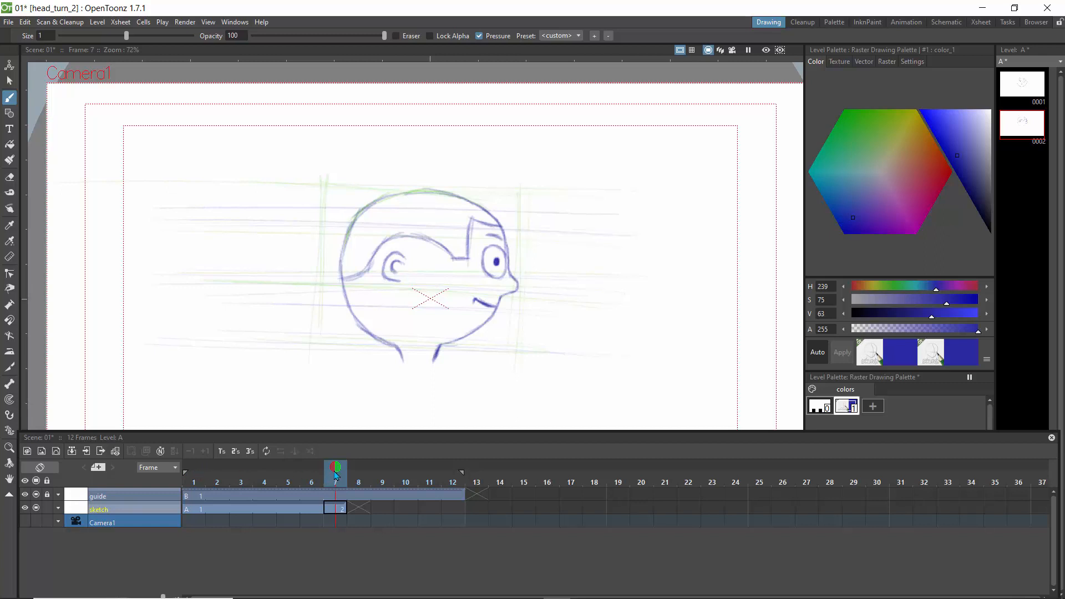
Step: Create a new blank sketch drawing at frame 3 with frame 1 shown as a fixed onion skin
{"action": "mouse_move", "coordinate": [335, 479]}
{"action": "left_mouse_down"}
{"action": "mouse_move", "coordinate": [193, 477]}
{"action": "mouse_move", "coordinate": [356, 482]}
{"action": "mouse_move", "coordinate": [261, 483]}
{"action": "mouse_move", "coordinate": [352, 493]}
{"action": "mouse_move", "coordinate": [194, 481]}
{"action": "mouse_move", "coordinate": [335, 482]}
{"action": "mouse_move", "coordinate": [193, 483]}
{"action": "mouse_move", "coordinate": [240, 485]}
{"action": "left_mouse_up"}
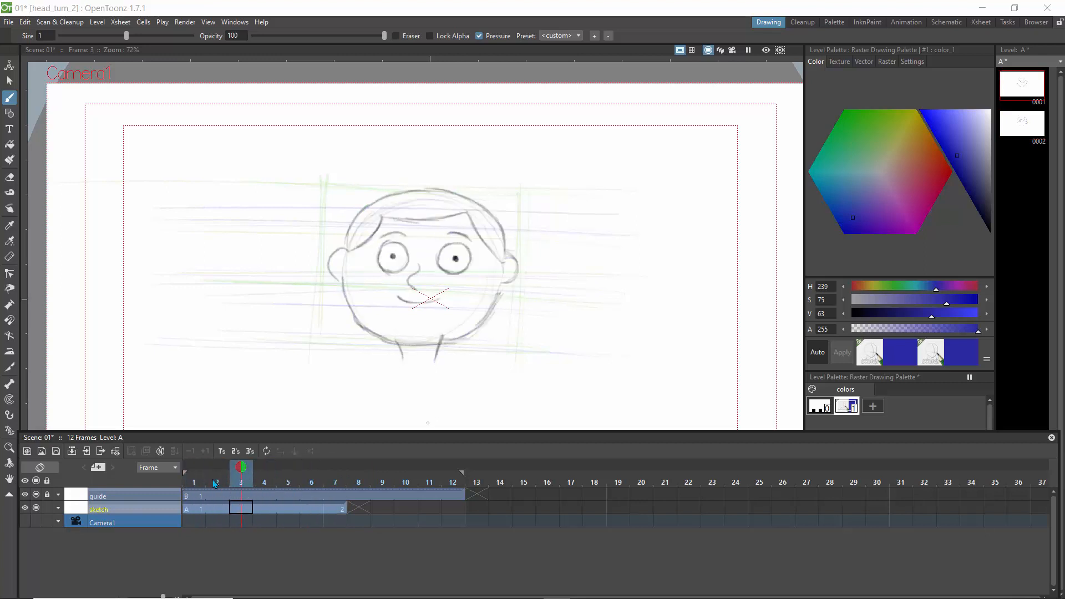
{"action": "left_click", "coordinate": [194, 467]}
{"action": "mouse_move", "coordinate": [245, 474]}
{"action": "left_mouse_down"}
{"action": "mouse_move", "coordinate": [318, 481]}
{"action": "mouse_move", "coordinate": [198, 481]}
{"action": "mouse_move", "coordinate": [244, 488]}
{"action": "mouse_move", "coordinate": [217, 478]}
{"action": "mouse_move", "coordinate": [242, 476]}
{"action": "left_mouse_up"}
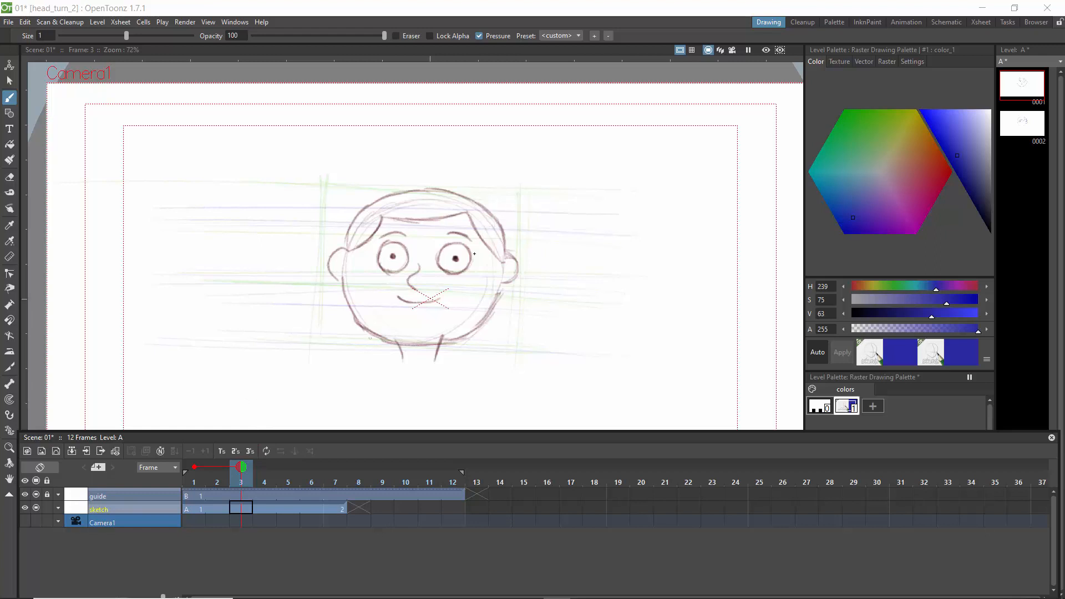
{"action": "key", "text": "alt+d"}
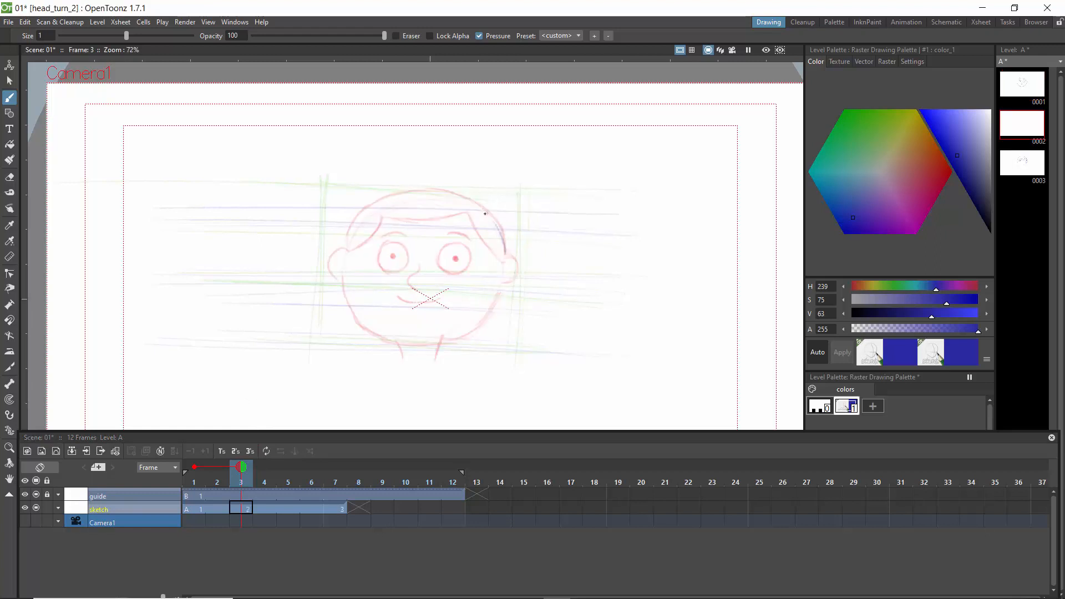
Step: Draw the head outline and both ears of the in-between pose at frame 3
{"action": "mouse_move", "coordinate": [506, 251]}
{"action": "left_mouse_down"}
{"action": "mouse_move", "coordinate": [459, 197]}
{"action": "mouse_move", "coordinate": [502, 224]}
{"action": "mouse_move", "coordinate": [425, 187]}
{"action": "mouse_move", "coordinate": [473, 207]}
{"action": "mouse_move", "coordinate": [412, 188]}
{"action": "mouse_move", "coordinate": [449, 197]}
{"action": "mouse_move", "coordinate": [379, 206]}
{"action": "mouse_move", "coordinate": [400, 218]}
{"action": "mouse_move", "coordinate": [428, 188]}
{"action": "mouse_move", "coordinate": [410, 187]}
{"action": "mouse_move", "coordinate": [430, 195]}
{"action": "mouse_move", "coordinate": [363, 210]}
{"action": "mouse_move", "coordinate": [397, 197]}
{"action": "mouse_move", "coordinate": [345, 234]}
{"action": "mouse_move", "coordinate": [362, 209]}
{"action": "mouse_move", "coordinate": [343, 239]}
{"action": "left_mouse_up"}
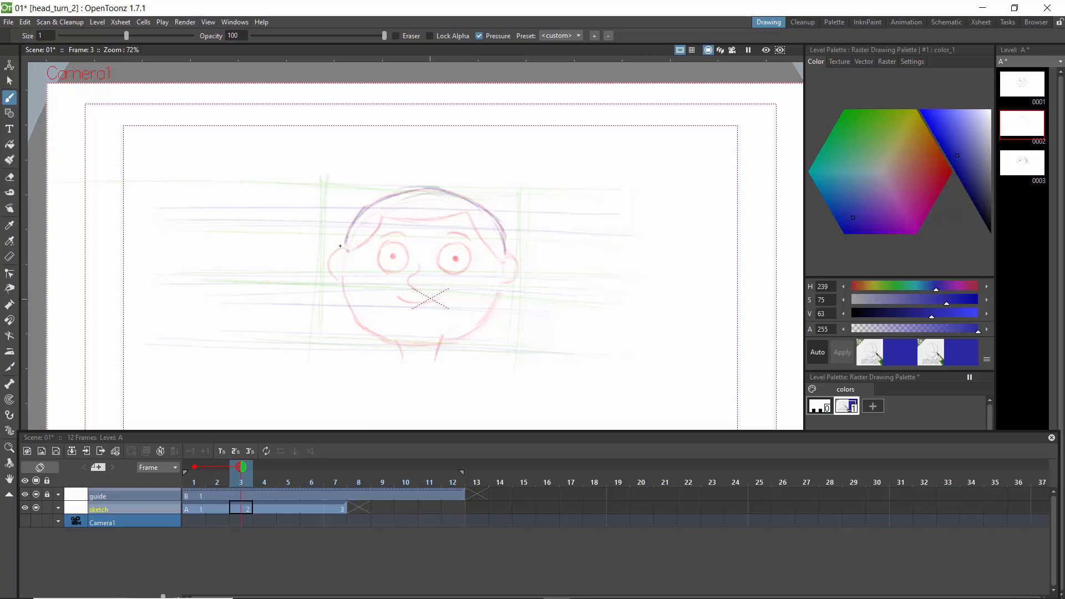
{"action": "mouse_move", "coordinate": [340, 245]}
{"action": "left_mouse_down"}
{"action": "mouse_move", "coordinate": [332, 275]}
{"action": "mouse_move", "coordinate": [346, 283]}
{"action": "mouse_move", "coordinate": [345, 304]}
{"action": "mouse_move", "coordinate": [388, 343]}
{"action": "mouse_move", "coordinate": [456, 344]}
{"action": "mouse_move", "coordinate": [503, 281]}
{"action": "left_mouse_up"}
{"action": "mouse_move", "coordinate": [456, 342]}
{"action": "left_mouse_down"}
{"action": "mouse_move", "coordinate": [501, 294]}
{"action": "mouse_move", "coordinate": [480, 320]}
{"action": "left_mouse_up"}
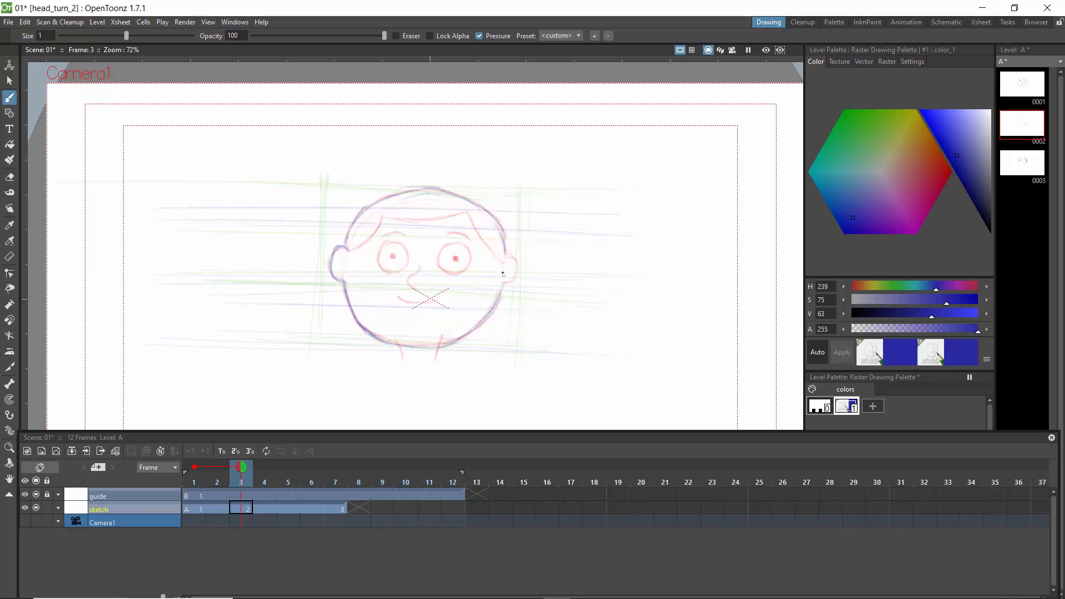
{"action": "mouse_move", "coordinate": [505, 259]}
{"action": "left_mouse_down"}
{"action": "mouse_move", "coordinate": [510, 284]}
{"action": "mouse_move", "coordinate": [503, 248]}
{"action": "mouse_move", "coordinate": [520, 264]}
{"action": "left_mouse_up"}
Step: Add the hairline, nose, mouth and neck lines to the frame 3 head, placing the nose further toward the turn
{"action": "mouse_move", "coordinate": [472, 224]}
{"action": "left_mouse_down"}
{"action": "mouse_move", "coordinate": [503, 249]}
{"action": "mouse_move", "coordinate": [475, 216]}
{"action": "mouse_move", "coordinate": [402, 223]}
{"action": "mouse_move", "coordinate": [449, 223]}
{"action": "mouse_move", "coordinate": [377, 211]}
{"action": "mouse_move", "coordinate": [390, 217]}
{"action": "mouse_move", "coordinate": [372, 241]}
{"action": "mouse_move", "coordinate": [392, 215]}
{"action": "mouse_move", "coordinate": [351, 253]}
{"action": "mouse_move", "coordinate": [377, 240]}
{"action": "mouse_move", "coordinate": [344, 254]}
{"action": "left_mouse_up"}
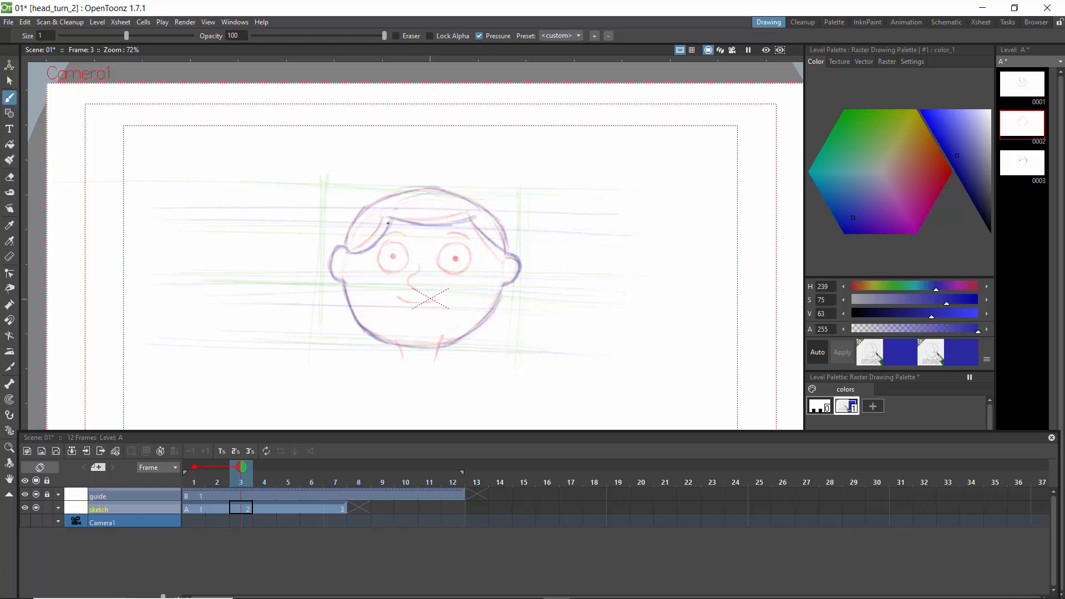
{"action": "mouse_move", "coordinate": [391, 224]}
{"action": "left_mouse_down"}
{"action": "mouse_move", "coordinate": [370, 247]}
{"action": "mouse_move", "coordinate": [460, 222]}
{"action": "left_mouse_up"}
{"action": "mouse_move", "coordinate": [426, 264]}
{"action": "left_mouse_down"}
{"action": "mouse_move", "coordinate": [423, 290]}
{"action": "mouse_move", "coordinate": [434, 288]}
{"action": "mouse_move", "coordinate": [428, 279]}
{"action": "mouse_move", "coordinate": [440, 297]}
{"action": "mouse_move", "coordinate": [397, 297]}
{"action": "left_mouse_up"}
{"action": "mouse_move", "coordinate": [433, 364]}
{"action": "left_mouse_down"}
{"action": "mouse_move", "coordinate": [440, 346]}
{"action": "mouse_move", "coordinate": [400, 360]}
{"action": "left_mouse_up"}
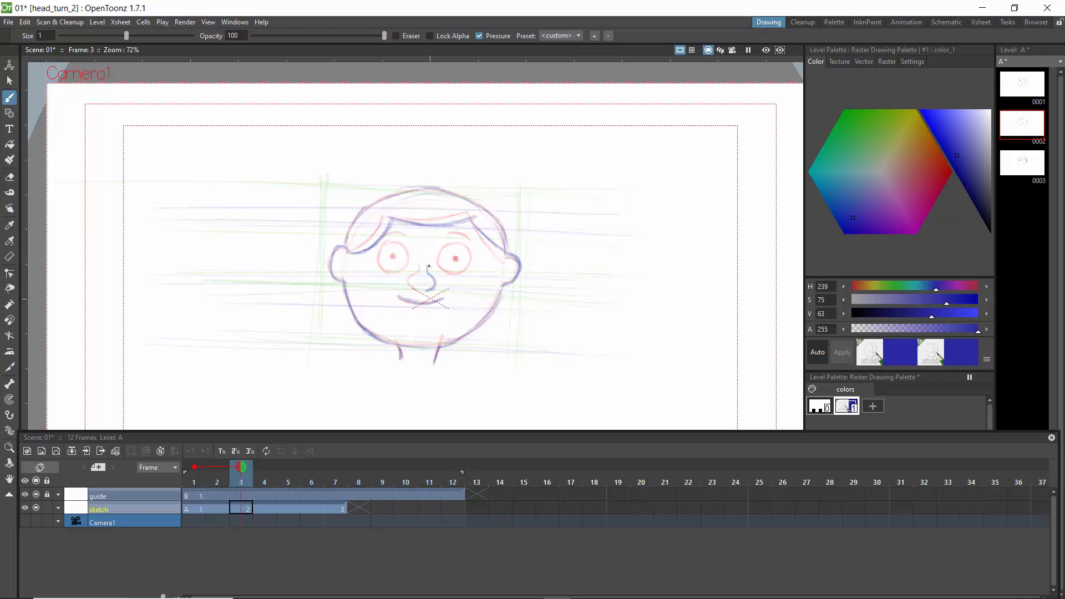
{"action": "left_click_drag", "start_coordinate": [428, 266], "coordinate": [423, 271]}
{"action": "mouse_move", "coordinate": [404, 245]}
{"action": "left_mouse_down"}
{"action": "mouse_move", "coordinate": [399, 267]}
{"action": "mouse_move", "coordinate": [398, 257]}
{"action": "mouse_move", "coordinate": [410, 271]}
{"action": "mouse_move", "coordinate": [397, 251]}
{"action": "left_mouse_up"}
{"action": "left_click", "coordinate": [9, 177]}
{"action": "mouse_move", "coordinate": [402, 265]}
{"action": "left_mouse_down"}
{"action": "mouse_move", "coordinate": [398, 248]}
{"action": "mouse_move", "coordinate": [421, 254]}
{"action": "mouse_move", "coordinate": [417, 266]}
{"action": "left_mouse_up"}
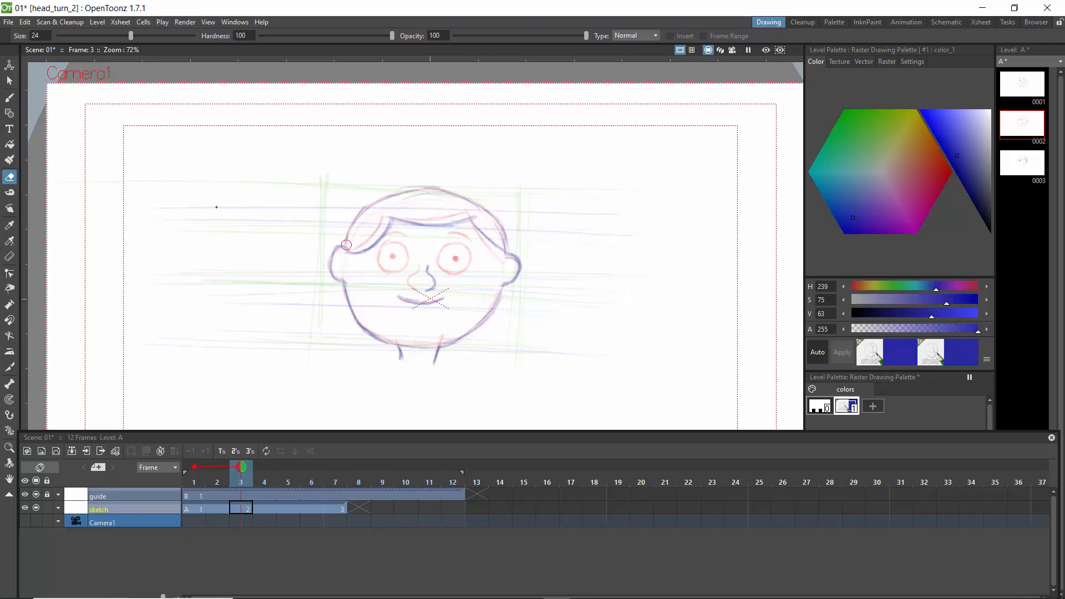
Step: Draw both eyes with pupils on the frame 3 head using the Brush, with the pupils shifted toward the turn
{"action": "left_click", "coordinate": [10, 98]}
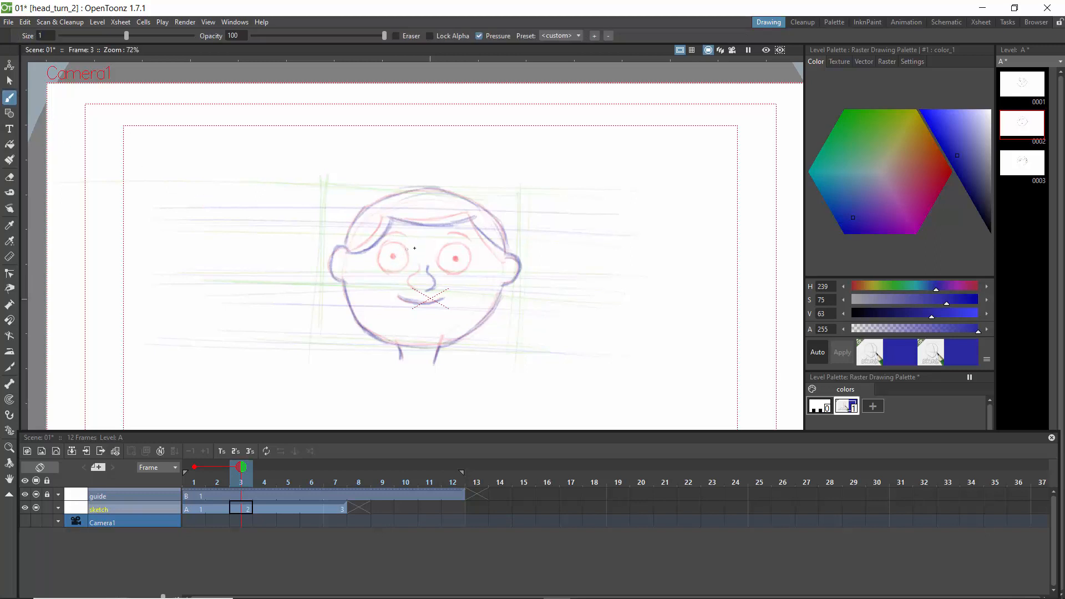
{"action": "mouse_move", "coordinate": [402, 263]}
{"action": "left_mouse_down"}
{"action": "mouse_move", "coordinate": [425, 270]}
{"action": "mouse_move", "coordinate": [415, 271]}
{"action": "mouse_move", "coordinate": [427, 253]}
{"action": "mouse_move", "coordinate": [424, 263]}
{"action": "mouse_move", "coordinate": [411, 246]}
{"action": "mouse_move", "coordinate": [426, 253]}
{"action": "mouse_move", "coordinate": [420, 246]}
{"action": "mouse_move", "coordinate": [416, 271]}
{"action": "mouse_move", "coordinate": [410, 271]}
{"action": "left_mouse_up"}
{"action": "mouse_move", "coordinate": [420, 261]}
{"action": "left_mouse_down"}
{"action": "mouse_move", "coordinate": [403, 257]}
{"action": "mouse_move", "coordinate": [406, 269]}
{"action": "left_mouse_up"}
{"action": "mouse_move", "coordinate": [457, 247]}
{"action": "left_mouse_down"}
{"action": "mouse_move", "coordinate": [443, 259]}
{"action": "mouse_move", "coordinate": [448, 270]}
{"action": "mouse_move", "coordinate": [469, 262]}
{"action": "mouse_move", "coordinate": [462, 245]}
{"action": "mouse_move", "coordinate": [446, 244]}
{"action": "mouse_move", "coordinate": [445, 268]}
{"action": "mouse_move", "coordinate": [466, 269]}
{"action": "mouse_move", "coordinate": [456, 272]}
{"action": "mouse_move", "coordinate": [461, 257]}
{"action": "left_mouse_up"}
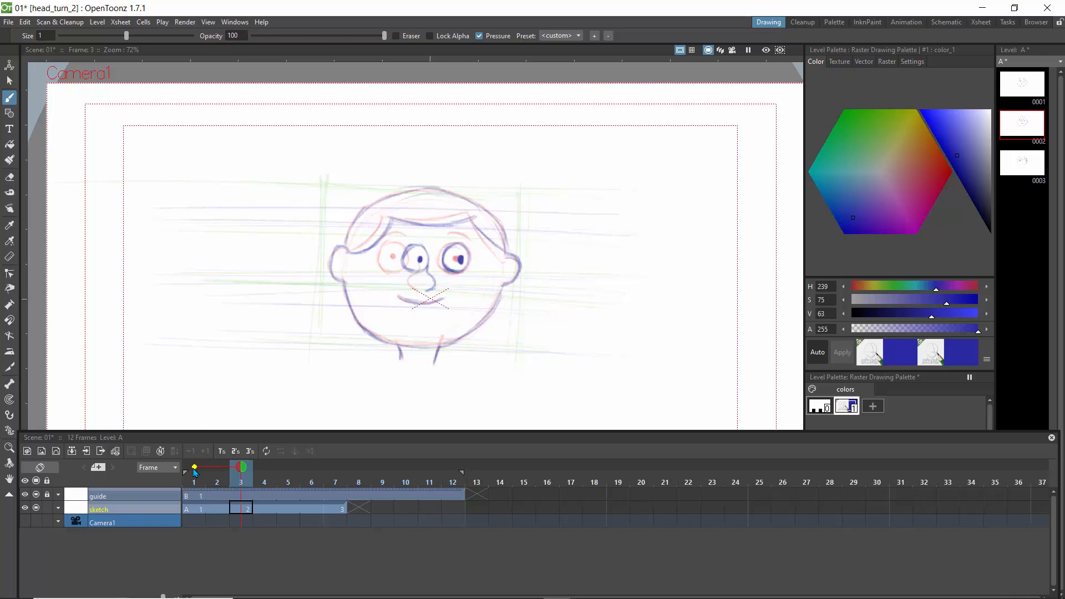
Step: Toggle the frame 1 onion skin on and off to compare the frame 3 head with the first pose
{"action": "left_click", "coordinate": [194, 468]}
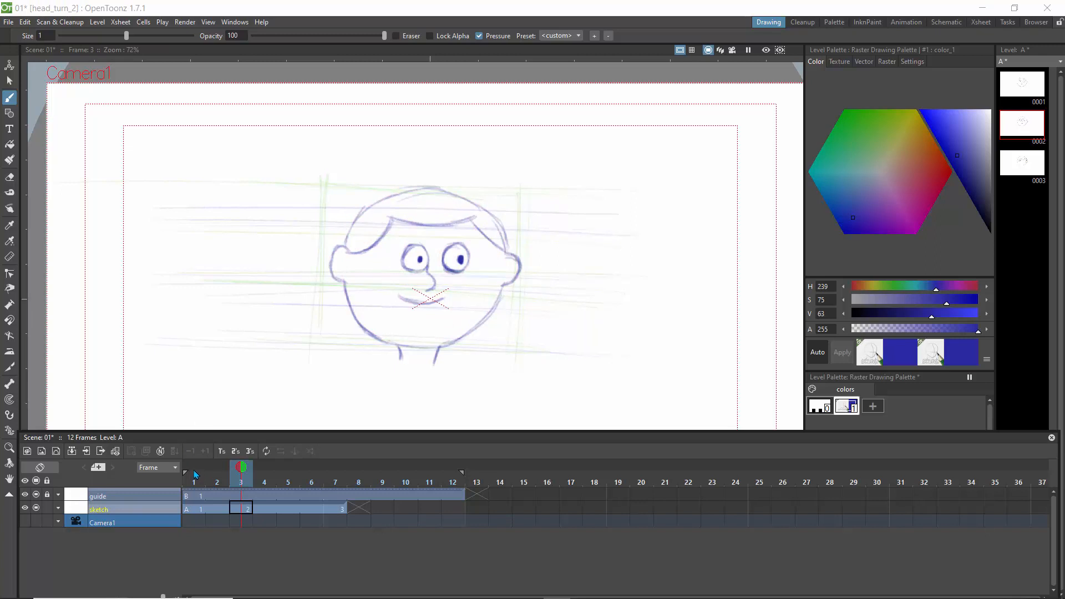
{"action": "left_click", "coordinate": [194, 468]}
{"action": "left_click", "coordinate": [194, 467]}
{"action": "left_click", "coordinate": [194, 468]}
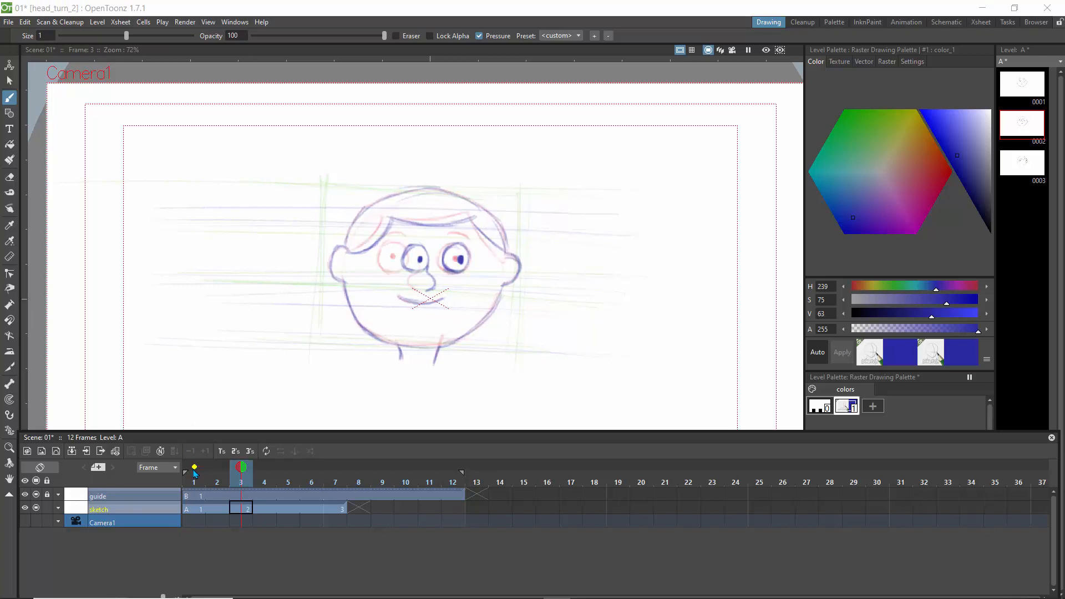
{"action": "left_click", "coordinate": [194, 469]}
{"action": "left_click", "coordinate": [194, 469]}
Step: Erase both eyes of the frame 3 head and redraw them with pupils using the Brush
{"action": "left_click", "coordinate": [10, 177]}
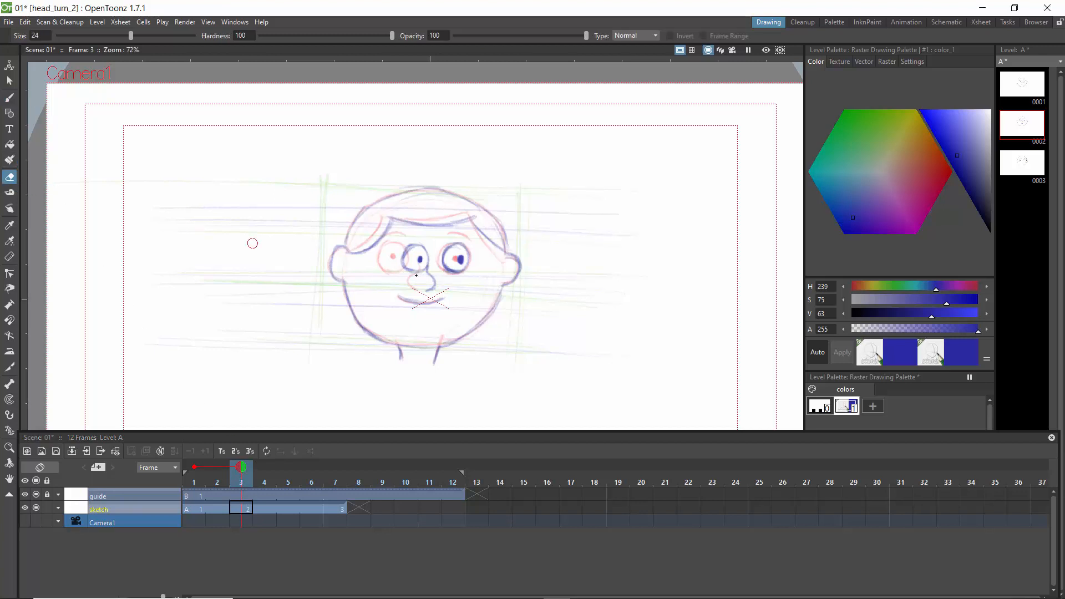
{"action": "mouse_move", "coordinate": [415, 264]}
{"action": "left_mouse_down"}
{"action": "mouse_move", "coordinate": [408, 247]}
{"action": "mouse_move", "coordinate": [405, 265]}
{"action": "mouse_move", "coordinate": [419, 272]}
{"action": "mouse_move", "coordinate": [420, 244]}
{"action": "mouse_move", "coordinate": [414, 252]}
{"action": "left_mouse_up"}
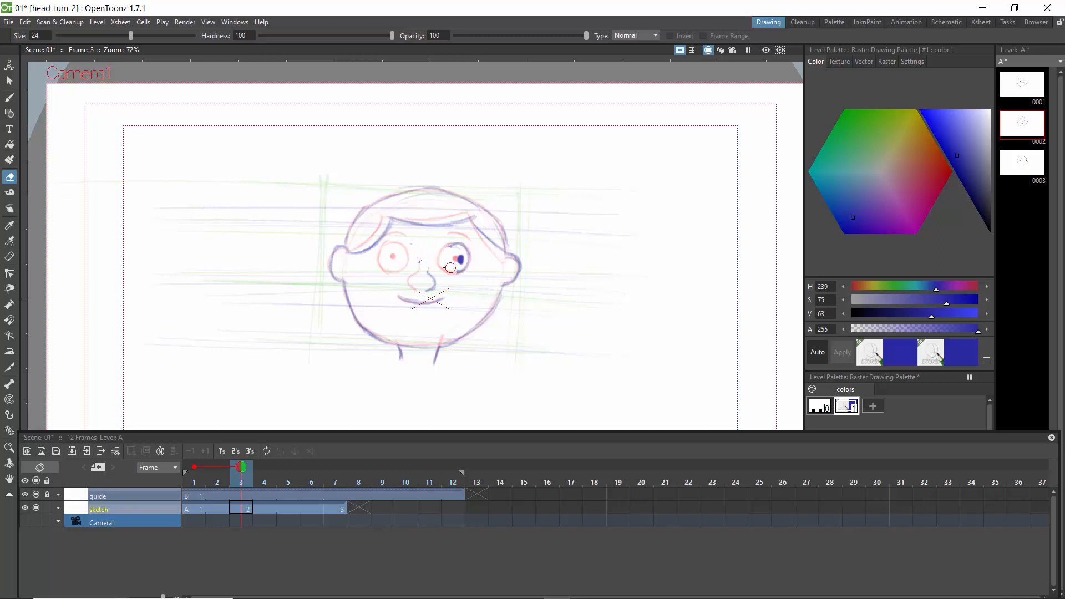
{"action": "key", "text": "ctrl+z"}
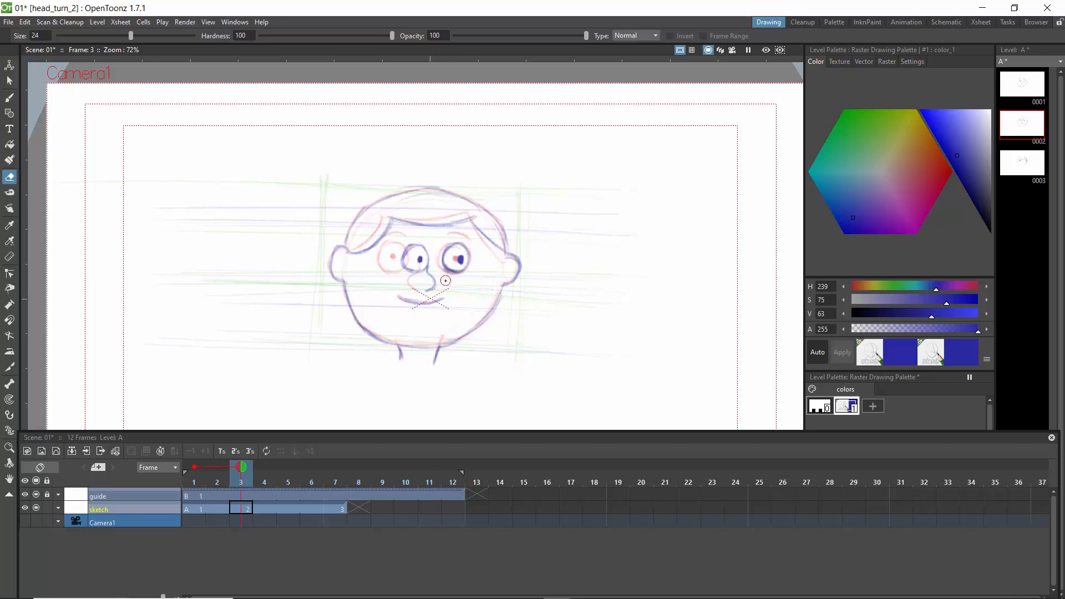
{"action": "mouse_move", "coordinate": [418, 272]}
{"action": "left_mouse_down"}
{"action": "mouse_move", "coordinate": [420, 246]}
{"action": "mouse_move", "coordinate": [403, 263]}
{"action": "mouse_move", "coordinate": [408, 270]}
{"action": "mouse_move", "coordinate": [406, 256]}
{"action": "mouse_move", "coordinate": [437, 249]}
{"action": "mouse_move", "coordinate": [454, 259]}
{"action": "mouse_move", "coordinate": [463, 247]}
{"action": "mouse_move", "coordinate": [461, 269]}
{"action": "left_mouse_up"}
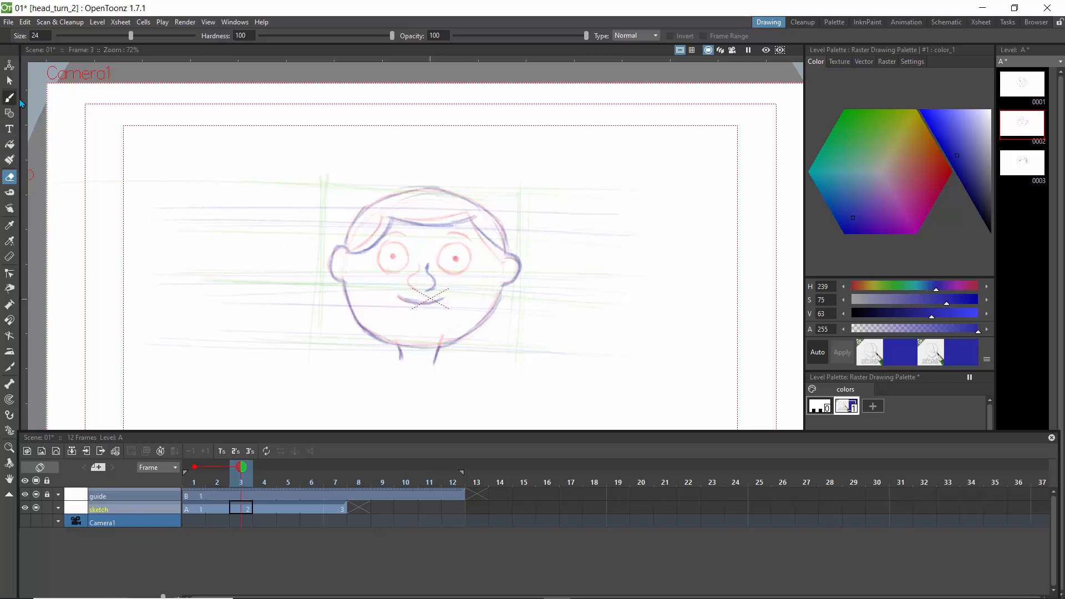
{"action": "left_click", "coordinate": [10, 98]}
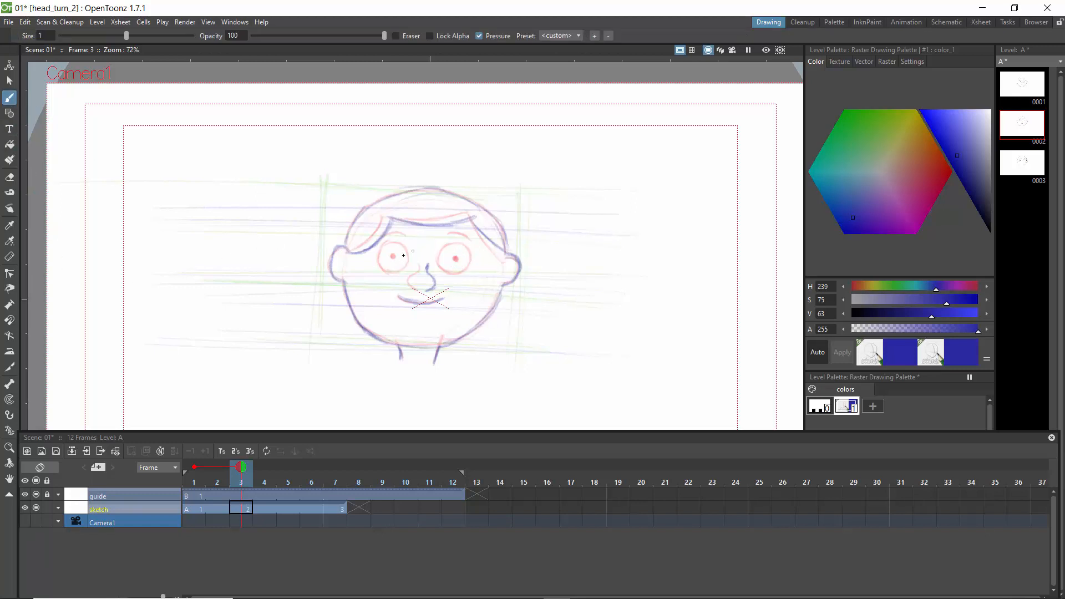
{"action": "mouse_move", "coordinate": [397, 270]}
{"action": "left_mouse_down"}
{"action": "mouse_move", "coordinate": [413, 243]}
{"action": "mouse_move", "coordinate": [426, 253]}
{"action": "mouse_move", "coordinate": [416, 246]}
{"action": "mouse_move", "coordinate": [423, 268]}
{"action": "mouse_move", "coordinate": [417, 252]}
{"action": "mouse_move", "coordinate": [417, 272]}
{"action": "mouse_move", "coordinate": [396, 252]}
{"action": "mouse_move", "coordinate": [402, 270]}
{"action": "mouse_move", "coordinate": [397, 263]}
{"action": "mouse_move", "coordinate": [426, 266]}
{"action": "mouse_move", "coordinate": [401, 247]}
{"action": "left_mouse_up"}
{"action": "mouse_move", "coordinate": [444, 254]}
{"action": "left_mouse_down"}
{"action": "mouse_move", "coordinate": [469, 265]}
{"action": "mouse_move", "coordinate": [442, 263]}
{"action": "mouse_move", "coordinate": [449, 272]}
{"action": "mouse_move", "coordinate": [454, 256]}
{"action": "mouse_move", "coordinate": [466, 259]}
{"action": "mouse_move", "coordinate": [451, 242]}
{"action": "mouse_move", "coordinate": [467, 252]}
{"action": "mouse_move", "coordinate": [445, 246]}
{"action": "mouse_move", "coordinate": [443, 273]}
{"action": "mouse_move", "coordinate": [442, 254]}
{"action": "mouse_move", "coordinate": [455, 274]}
{"action": "mouse_move", "coordinate": [412, 246]}
{"action": "mouse_move", "coordinate": [407, 259]}
{"action": "mouse_move", "coordinate": [459, 260]}
{"action": "left_mouse_up"}
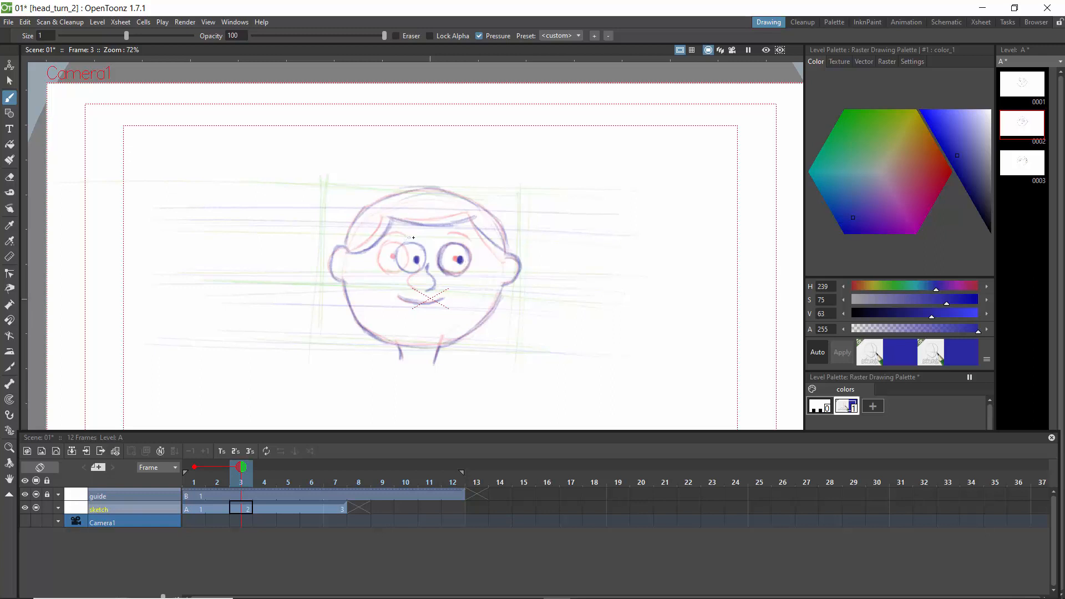
Step: Add both eyebrows and the inner-ear lines to the frame 3 head, and reinforce the nose and mouth lines
{"action": "mouse_move", "coordinate": [404, 234]}
{"action": "left_mouse_down"}
{"action": "mouse_move", "coordinate": [472, 235]}
{"action": "mouse_move", "coordinate": [457, 234]}
{"action": "left_mouse_up"}
{"action": "mouse_move", "coordinate": [436, 303]}
{"action": "left_mouse_down"}
{"action": "mouse_move", "coordinate": [402, 301]}
{"action": "mouse_move", "coordinate": [425, 300]}
{"action": "mouse_move", "coordinate": [430, 283]}
{"action": "left_mouse_up"}
{"action": "left_click_drag", "start_coordinate": [340, 261], "coordinate": [337, 261]}
{"action": "left_click_drag", "start_coordinate": [511, 264], "coordinate": [511, 271]}
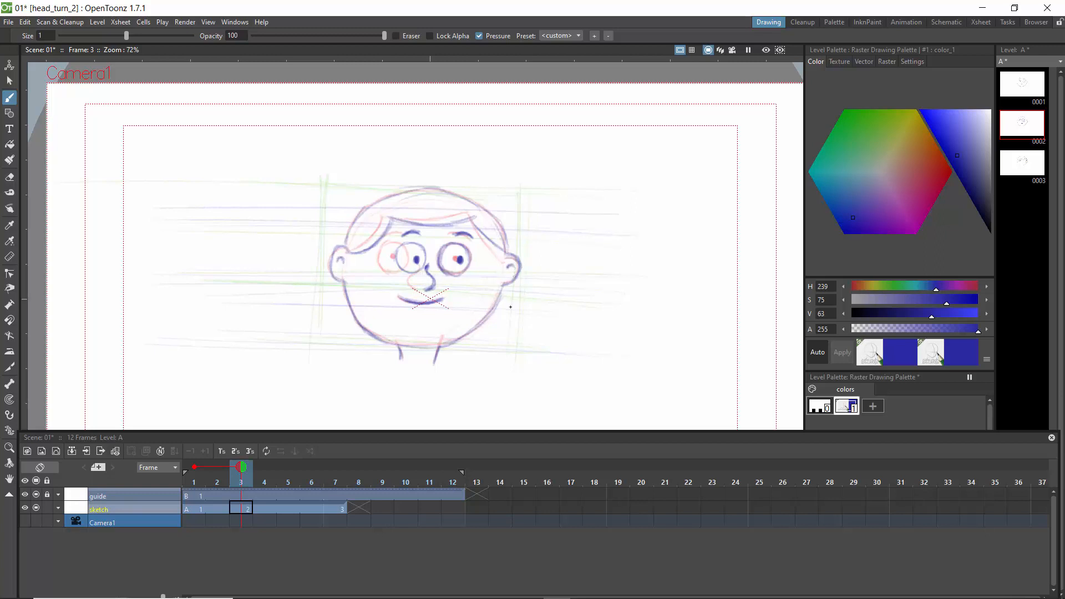
Step: Hide the frame 1 onion skin, add the inner-ear lines to the frame 1 head, and return to frame 3
{"action": "left_click", "coordinate": [194, 467]}
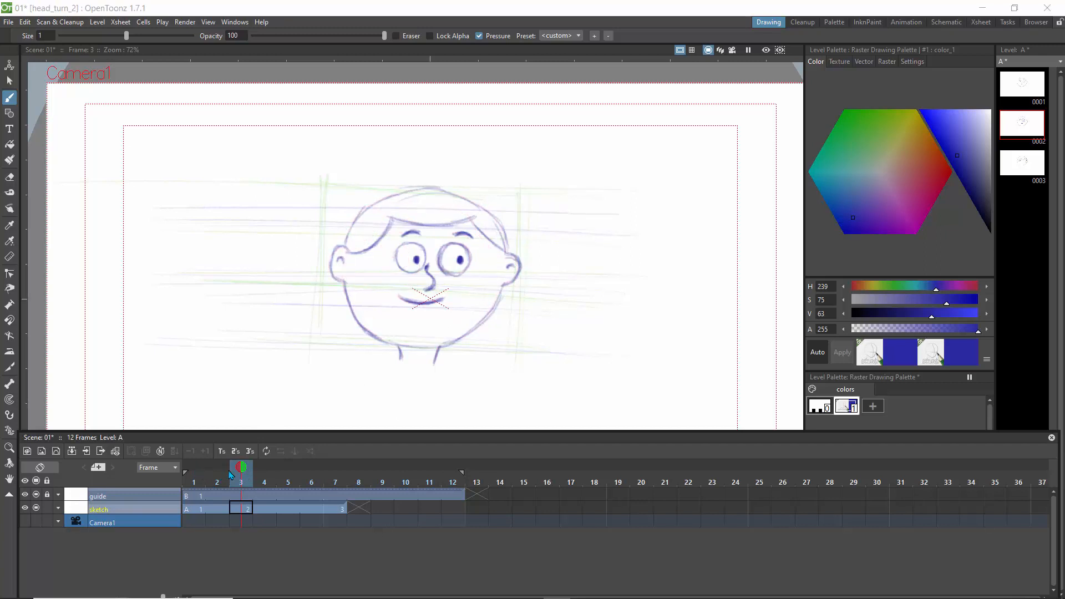
{"action": "mouse_move", "coordinate": [197, 477]}
{"action": "left_mouse_down"}
{"action": "mouse_move", "coordinate": [232, 476]}
{"action": "mouse_move", "coordinate": [200, 483]}
{"action": "left_mouse_up"}
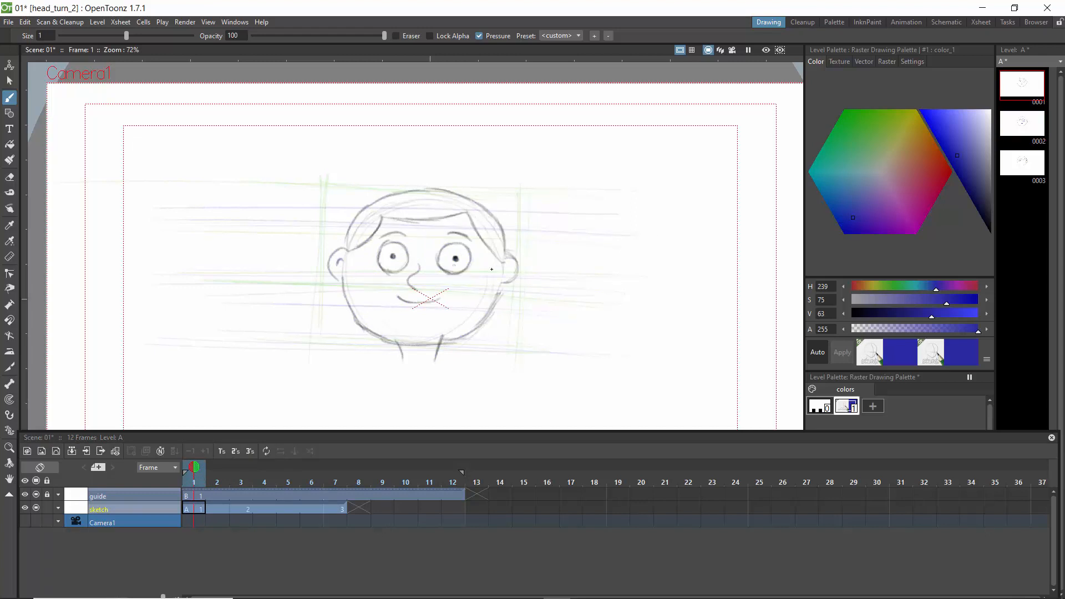
{"action": "left_click_drag", "start_coordinate": [505, 267], "coordinate": [510, 270]}
{"action": "left_click_drag", "start_coordinate": [216, 477], "coordinate": [241, 479]}
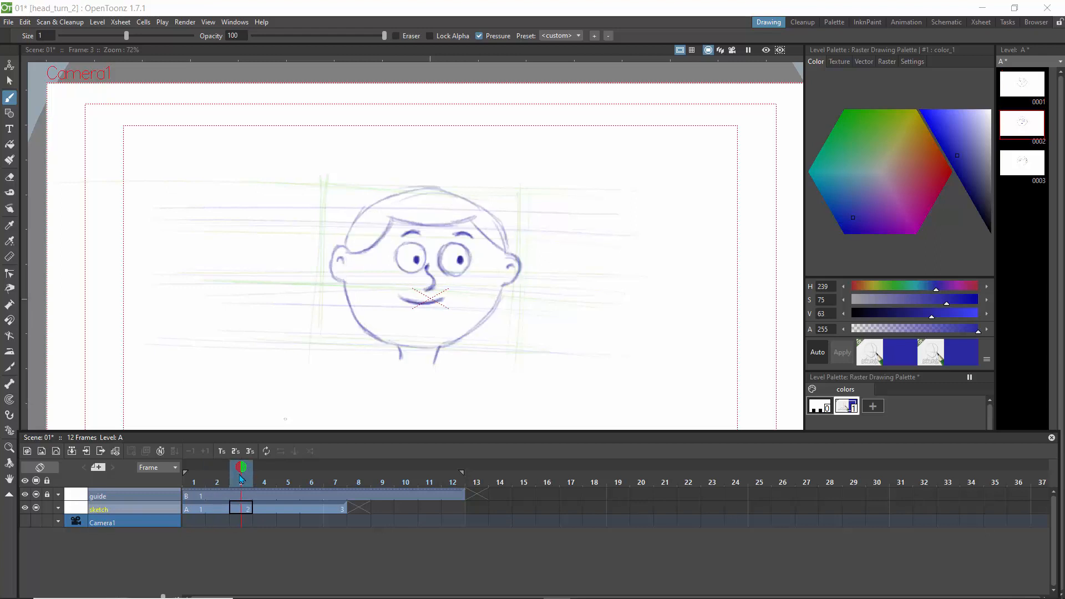
Step: Toggle the frame 1 onion skin on and off to check the redrawn eyes and ears at frame 3
{"action": "left_click", "coordinate": [195, 468]}
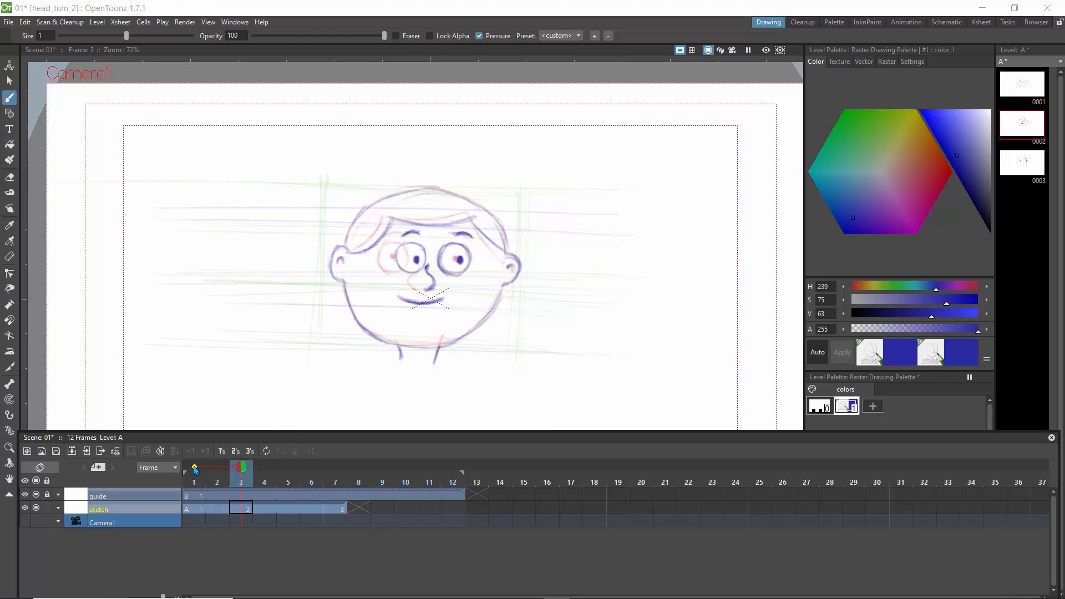
{"action": "left_click", "coordinate": [195, 467]}
{"action": "left_click", "coordinate": [194, 467]}
{"action": "left_click", "coordinate": [195, 467]}
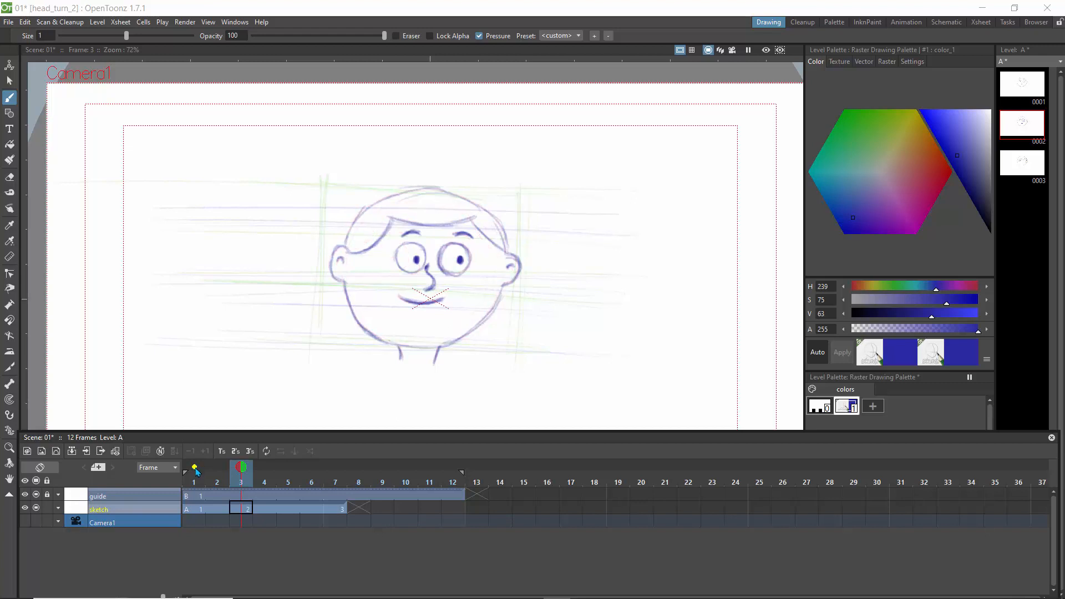
Step: Erase the frame 3 jaw line below the ear on the side of the turn and redraw it as a fuller curve
{"action": "left_click", "coordinate": [10, 178]}
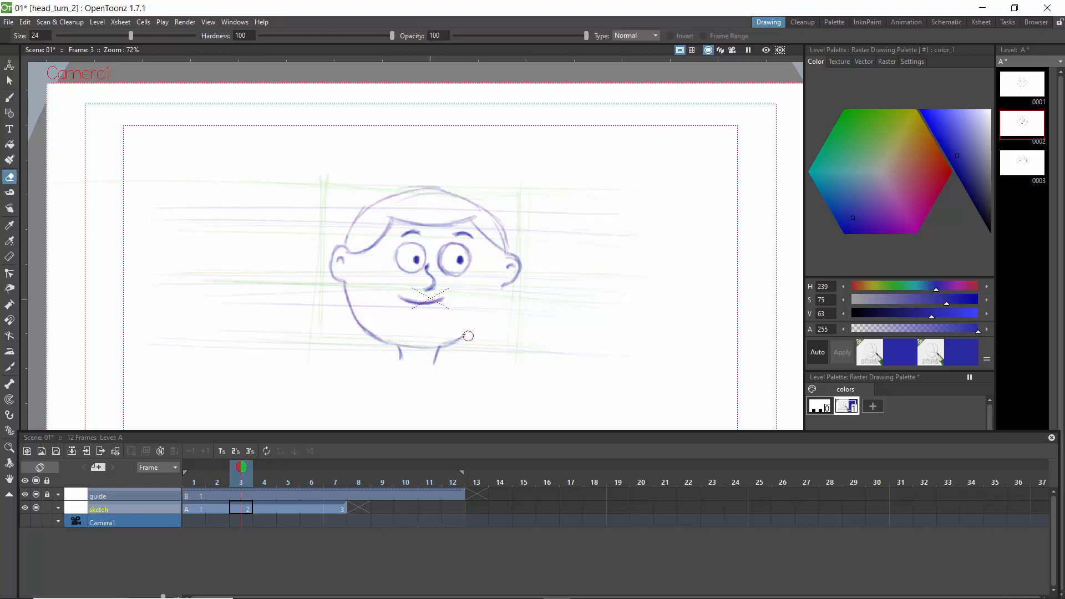
{"action": "left_click_drag", "start_coordinate": [468, 336], "coordinate": [445, 346]}
{"action": "left_click", "coordinate": [10, 97]}
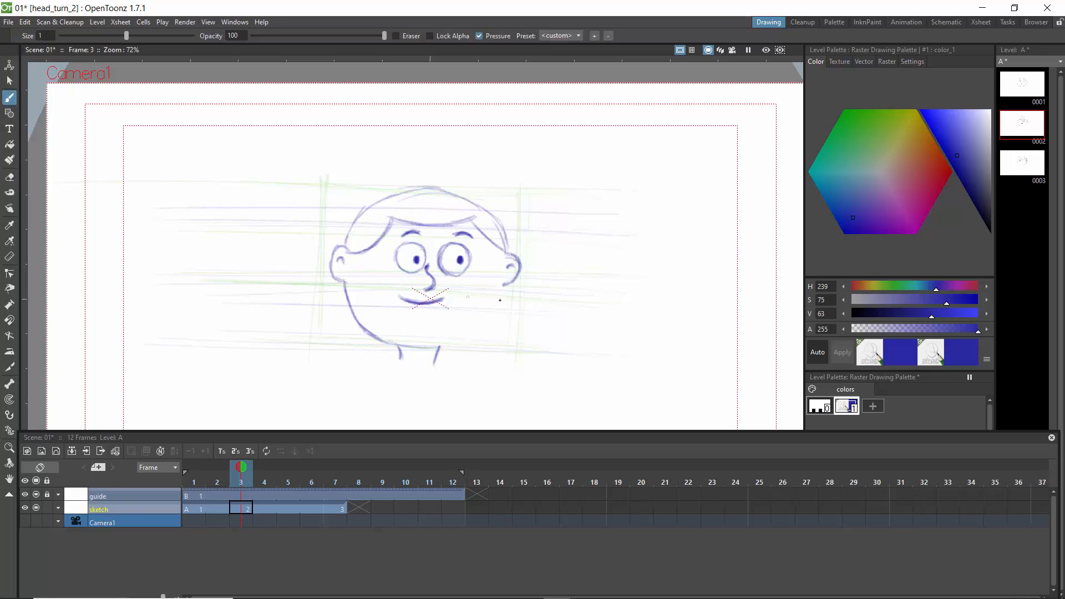
{"action": "left_click_drag", "start_coordinate": [502, 289], "coordinate": [483, 331]}
Step: Compare the corrected frame 3 jaw with the first pose by repeatedly toggling the frame 1 onion skin
{"action": "left_click", "coordinate": [194, 466]}
{"action": "left_click", "coordinate": [194, 466]}
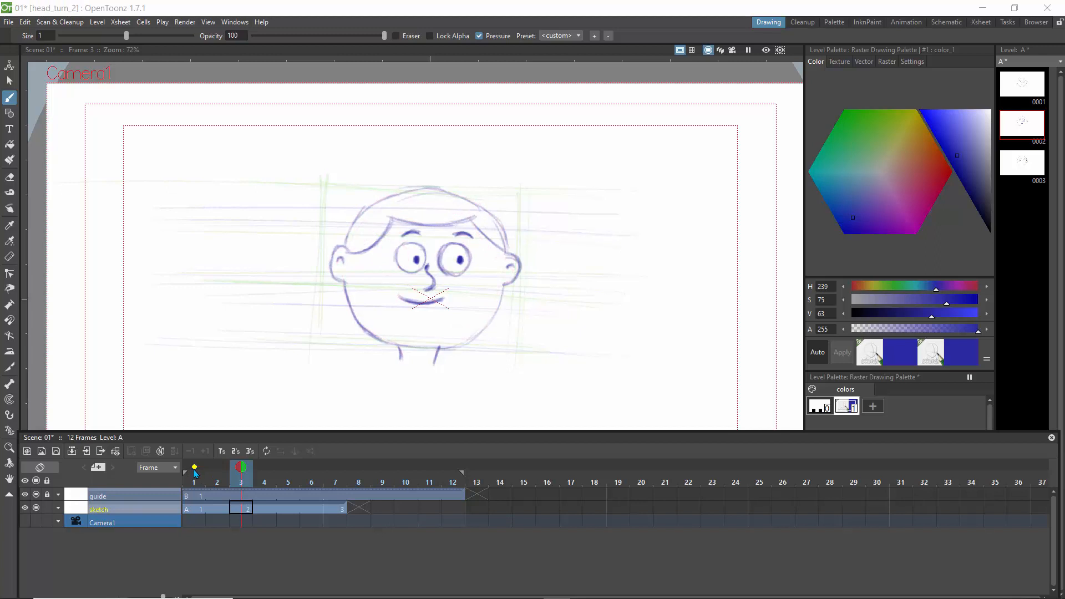
{"action": "left_click", "coordinate": [194, 467]}
{"action": "left_click", "coordinate": [194, 467]}
{"action": "left_click", "coordinate": [194, 467]}
{"action": "left_click", "coordinate": [195, 468]}
{"action": "left_click", "coordinate": [195, 469]}
{"action": "left_click", "coordinate": [195, 469]}
{"action": "mouse_move", "coordinate": [239, 473]}
{"action": "left_mouse_down"}
{"action": "mouse_move", "coordinate": [209, 475]}
{"action": "mouse_move", "coordinate": [355, 475]}
{"action": "mouse_move", "coordinate": [200, 479]}
{"action": "mouse_move", "coordinate": [335, 484]}
{"action": "mouse_move", "coordinate": [242, 483]}
{"action": "left_mouse_up"}
{"action": "left_click", "coordinate": [195, 468]}
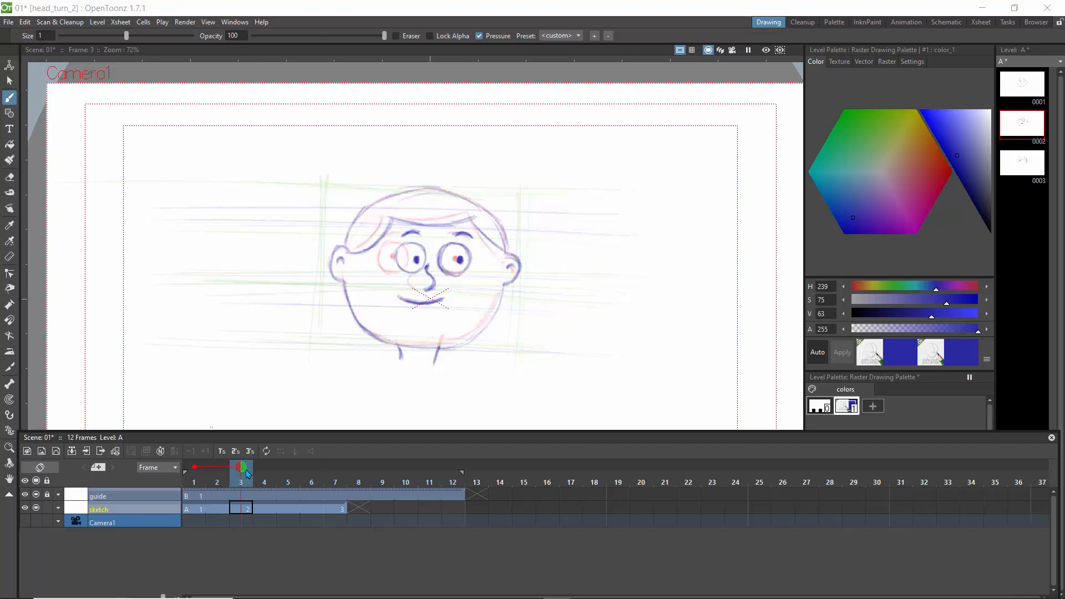
Step: Add the onion skin two frames ahead and move to frame 5 so that frames 3 and 7 are ghosted
{"action": "left_click", "coordinate": [289, 468]}
{"action": "mouse_move", "coordinate": [242, 468]}
{"action": "left_mouse_down"}
{"action": "mouse_move", "coordinate": [312, 475]}
{"action": "mouse_move", "coordinate": [290, 475]}
{"action": "left_mouse_up"}
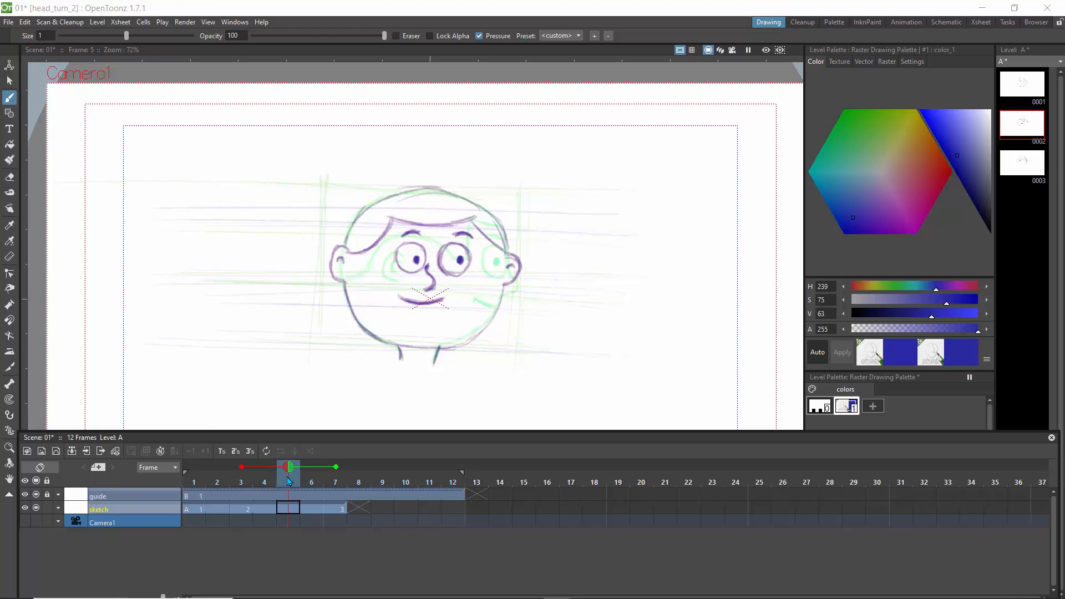
{"action": "mouse_move", "coordinate": [289, 472]}
{"action": "left_mouse_down"}
{"action": "mouse_move", "coordinate": [335, 472]}
{"action": "mouse_move", "coordinate": [287, 472]}
{"action": "left_mouse_up"}
Step: Hide the frame 3 onion skin and draw the frame 5 head outline with nose, chin and neck over the frame 7 pose
{"action": "left_click_drag", "start_coordinate": [509, 249], "coordinate": [484, 212]}
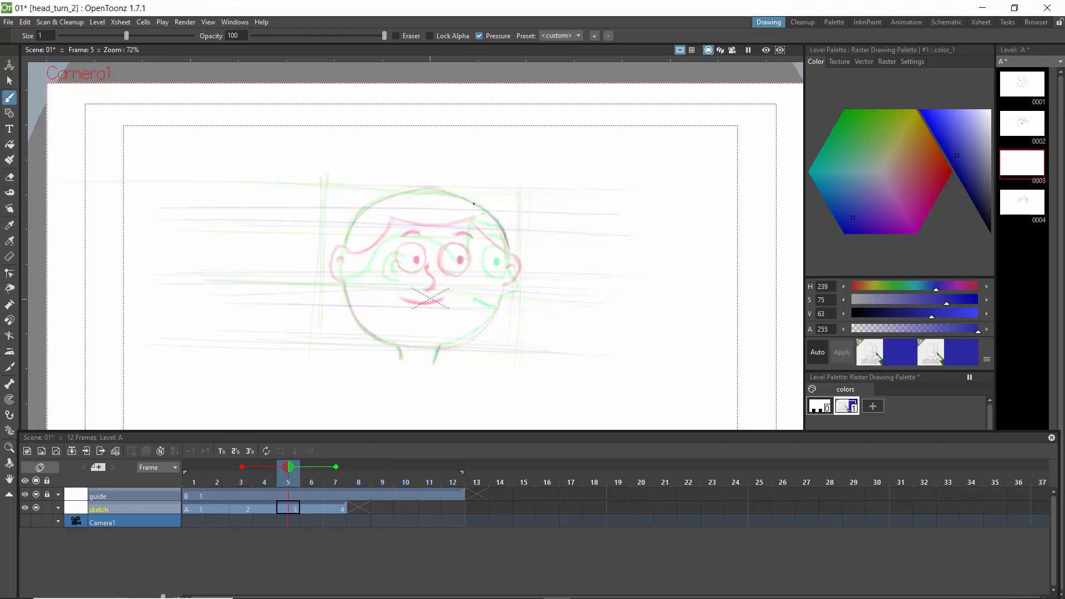
{"action": "left_click", "coordinate": [241, 466]}
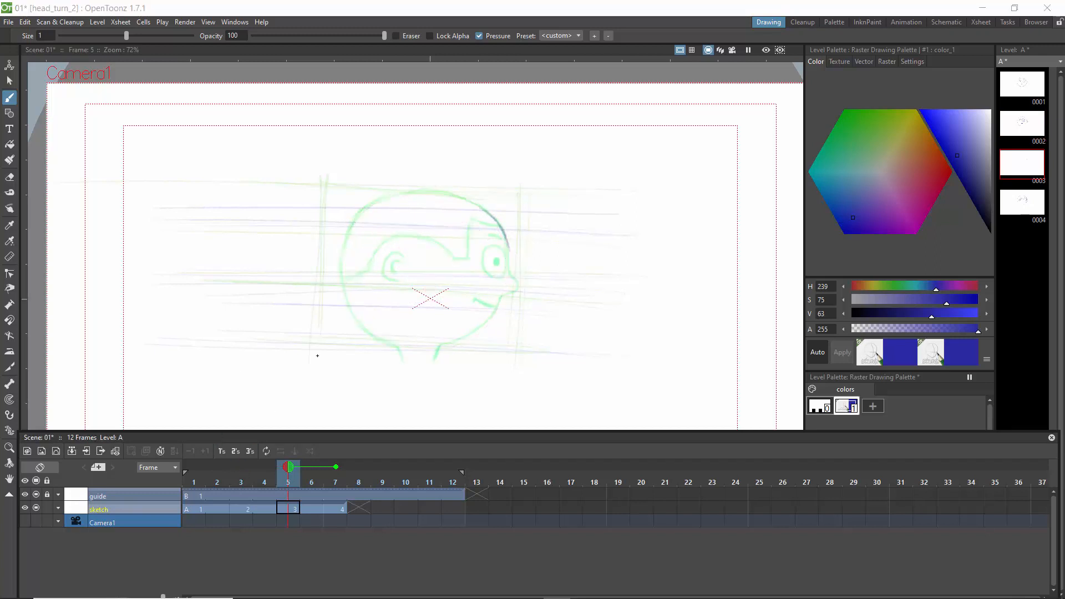
{"action": "mouse_move", "coordinate": [491, 218]}
{"action": "left_mouse_down"}
{"action": "mouse_move", "coordinate": [413, 193]}
{"action": "mouse_move", "coordinate": [458, 198]}
{"action": "mouse_move", "coordinate": [382, 201]}
{"action": "mouse_move", "coordinate": [394, 208]}
{"action": "mouse_move", "coordinate": [411, 195]}
{"action": "mouse_move", "coordinate": [354, 221]}
{"action": "mouse_move", "coordinate": [389, 194]}
{"action": "mouse_move", "coordinate": [346, 236]}
{"action": "mouse_move", "coordinate": [360, 212]}
{"action": "mouse_move", "coordinate": [347, 254]}
{"action": "mouse_move", "coordinate": [367, 210]}
{"action": "mouse_move", "coordinate": [350, 242]}
{"action": "mouse_move", "coordinate": [350, 226]}
{"action": "mouse_move", "coordinate": [347, 288]}
{"action": "mouse_move", "coordinate": [341, 275]}
{"action": "mouse_move", "coordinate": [353, 311]}
{"action": "mouse_move", "coordinate": [345, 301]}
{"action": "mouse_move", "coordinate": [401, 361]}
{"action": "left_mouse_up"}
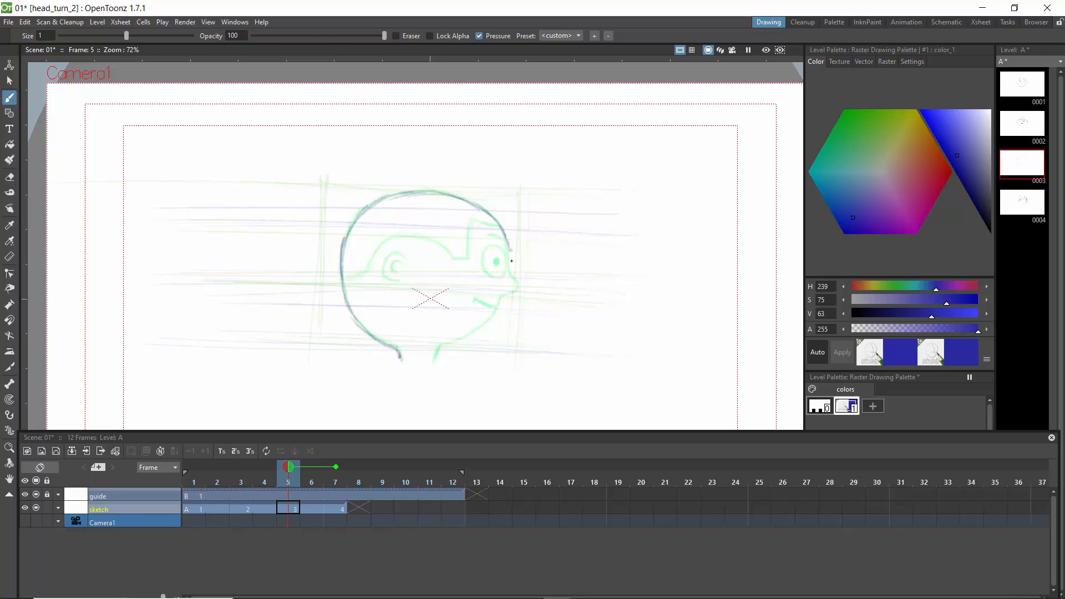
{"action": "mouse_move", "coordinate": [508, 242]}
{"action": "left_mouse_down"}
{"action": "mouse_move", "coordinate": [508, 270]}
{"action": "mouse_move", "coordinate": [511, 249]}
{"action": "mouse_move", "coordinate": [508, 290]}
{"action": "left_mouse_up"}
{"action": "mouse_move", "coordinate": [506, 294]}
{"action": "left_mouse_down"}
{"action": "mouse_move", "coordinate": [472, 335]}
{"action": "mouse_move", "coordinate": [499, 304]}
{"action": "mouse_move", "coordinate": [484, 328]}
{"action": "mouse_move", "coordinate": [498, 314]}
{"action": "mouse_move", "coordinate": [441, 348]}
{"action": "mouse_move", "coordinate": [473, 338]}
{"action": "mouse_move", "coordinate": [433, 358]}
{"action": "left_mouse_up"}
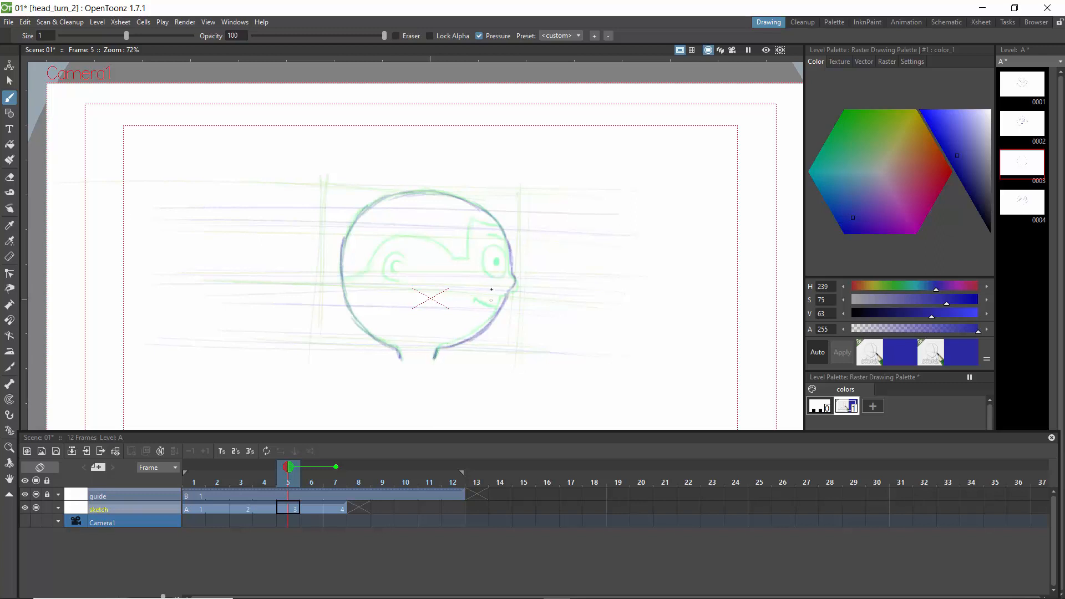
Step: Draw the smile, both eyes and eyebrows on the frame 5 head, and erase the ear traced over the frame 7 ear
{"action": "left_click_drag", "start_coordinate": [493, 309], "coordinate": [465, 292]}
{"action": "mouse_move", "coordinate": [506, 252]}
{"action": "left_mouse_down"}
{"action": "mouse_move", "coordinate": [483, 248]}
{"action": "mouse_move", "coordinate": [477, 271]}
{"action": "mouse_move", "coordinate": [498, 261]}
{"action": "mouse_move", "coordinate": [490, 251]}
{"action": "mouse_move", "coordinate": [493, 276]}
{"action": "mouse_move", "coordinate": [477, 257]}
{"action": "left_mouse_up"}
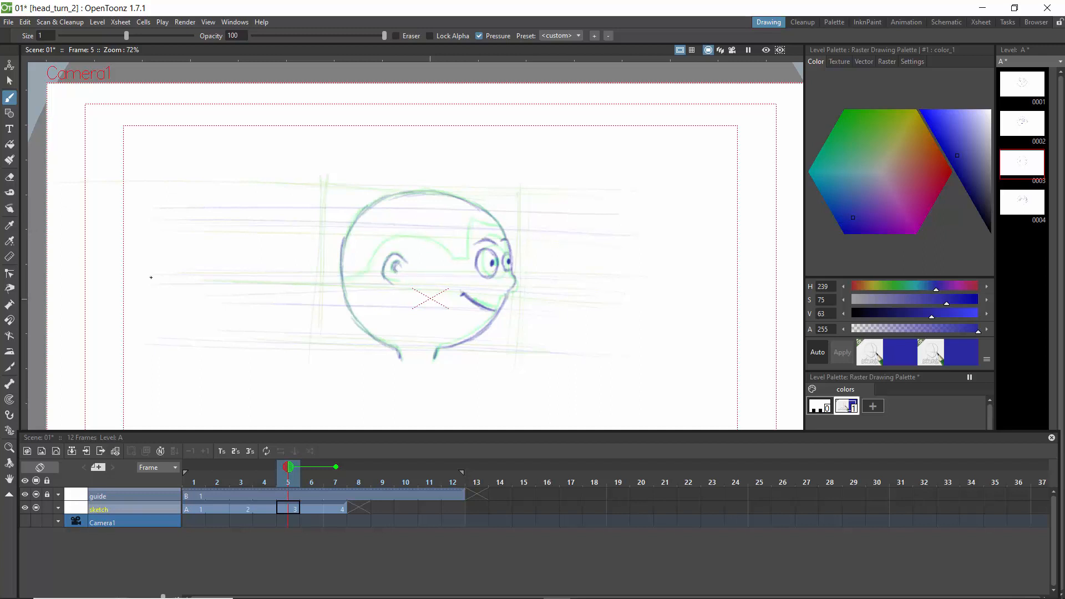
{"action": "left_click", "coordinate": [9, 177]}
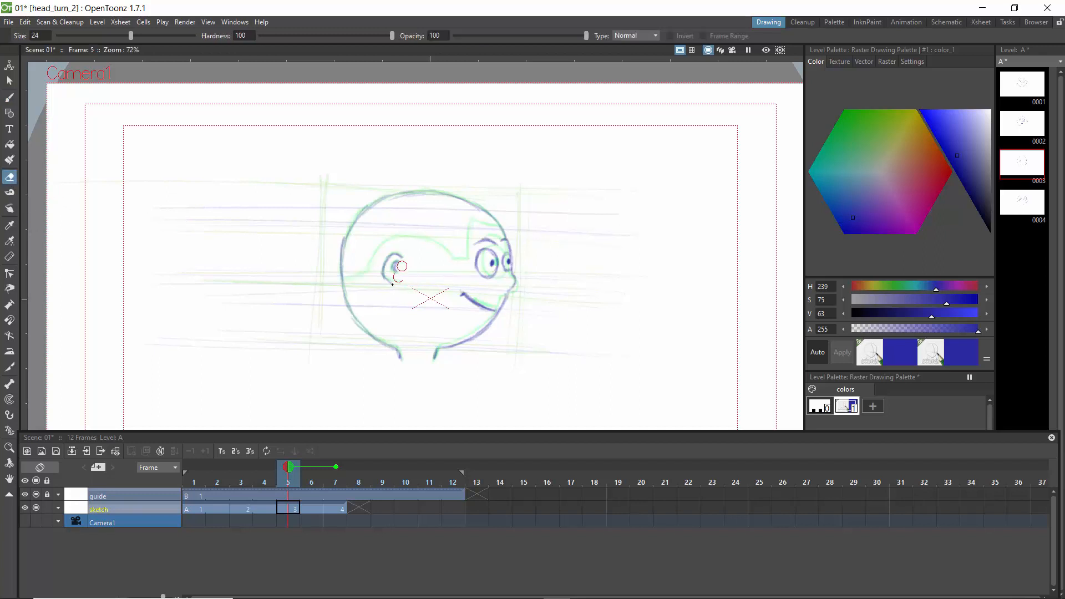
{"action": "mouse_move", "coordinate": [401, 266]}
{"action": "left_mouse_down"}
{"action": "mouse_move", "coordinate": [387, 278]}
{"action": "mouse_move", "coordinate": [397, 254]}
{"action": "mouse_move", "coordinate": [383, 272]}
{"action": "left_mouse_up"}
{"action": "left_click", "coordinate": [10, 98]}
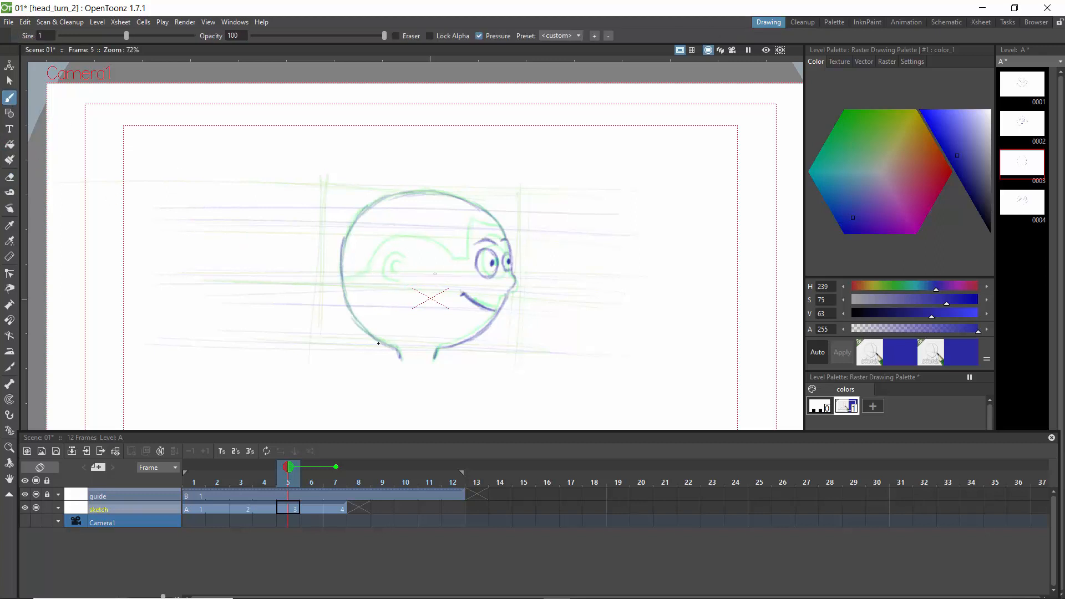
Step: Draw the hairline and an ear further back on the frame 5 head, toggling the frame 7 onion skin for comparison
{"action": "left_click", "coordinate": [335, 467]}
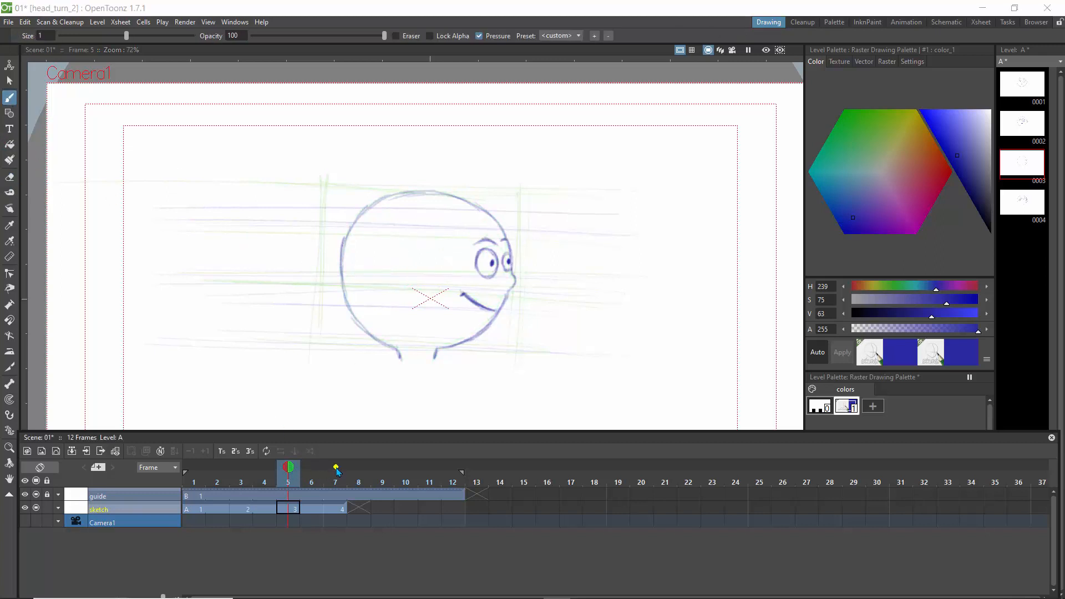
{"action": "left_click", "coordinate": [336, 468]}
{"action": "left_click", "coordinate": [335, 467]}
{"action": "left_click", "coordinate": [336, 468]}
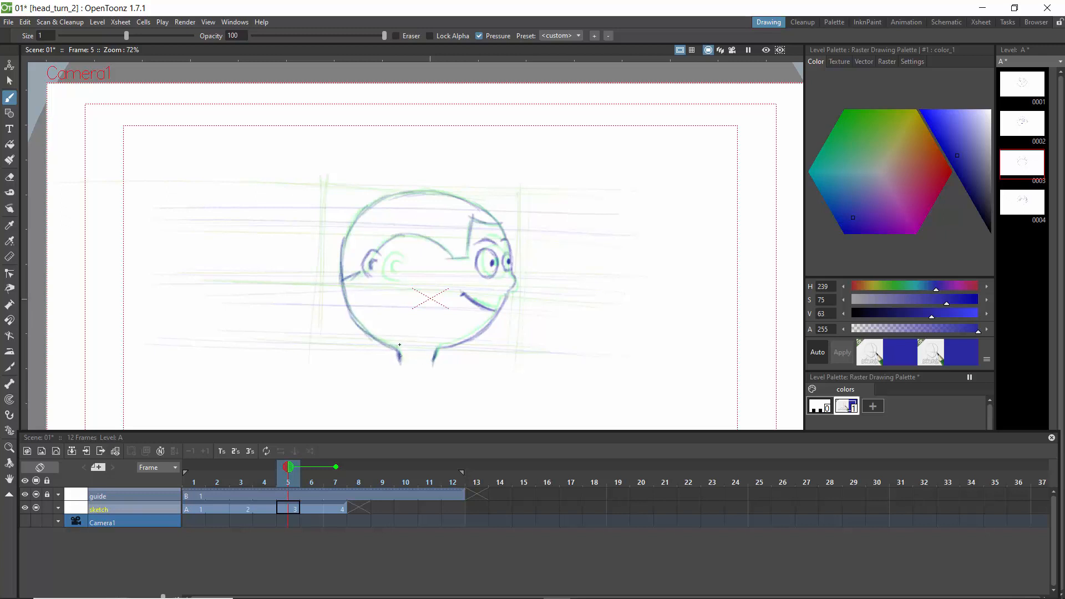
Step: Review the frame 5 pose against the frame 3 and 7 onion skins, and scrub back to frame 1
{"action": "mouse_move", "coordinate": [288, 475]}
{"action": "left_mouse_down"}
{"action": "mouse_move", "coordinate": [336, 473]}
{"action": "mouse_move", "coordinate": [170, 468]}
{"action": "mouse_move", "coordinate": [360, 468]}
{"action": "mouse_move", "coordinate": [193, 470]}
{"action": "mouse_move", "coordinate": [358, 470]}
{"action": "mouse_move", "coordinate": [213, 475]}
{"action": "mouse_move", "coordinate": [358, 471]}
{"action": "mouse_move", "coordinate": [264, 471]}
{"action": "mouse_move", "coordinate": [256, 483]}
{"action": "mouse_move", "coordinate": [311, 471]}
{"action": "mouse_move", "coordinate": [217, 471]}
{"action": "mouse_move", "coordinate": [311, 472]}
{"action": "mouse_move", "coordinate": [241, 492]}
{"action": "mouse_move", "coordinate": [336, 493]}
{"action": "mouse_move", "coordinate": [295, 488]}
{"action": "left_mouse_up"}
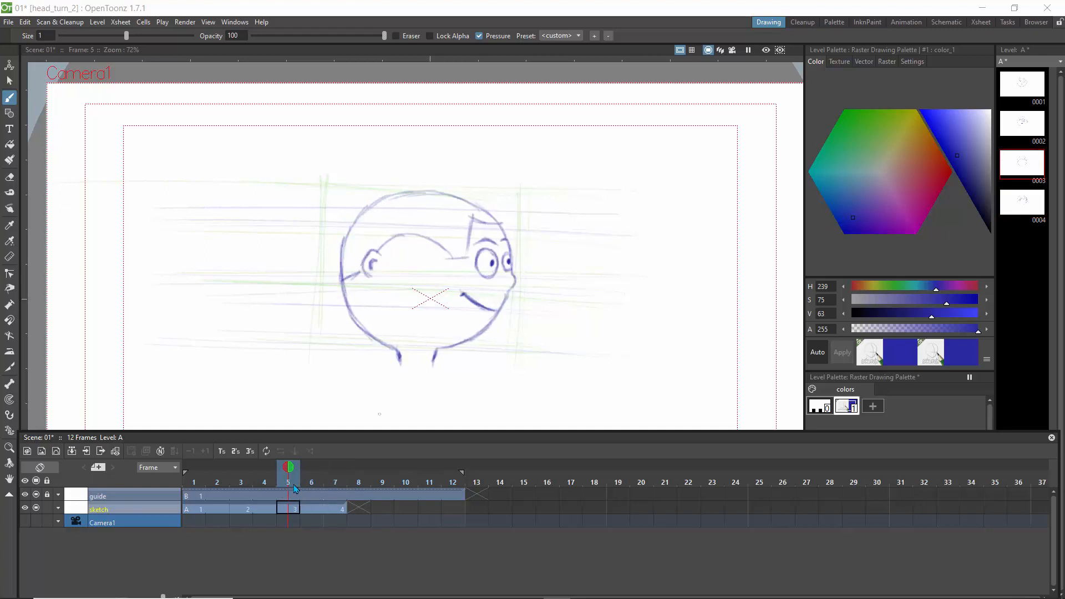
{"action": "left_click", "coordinate": [245, 469]}
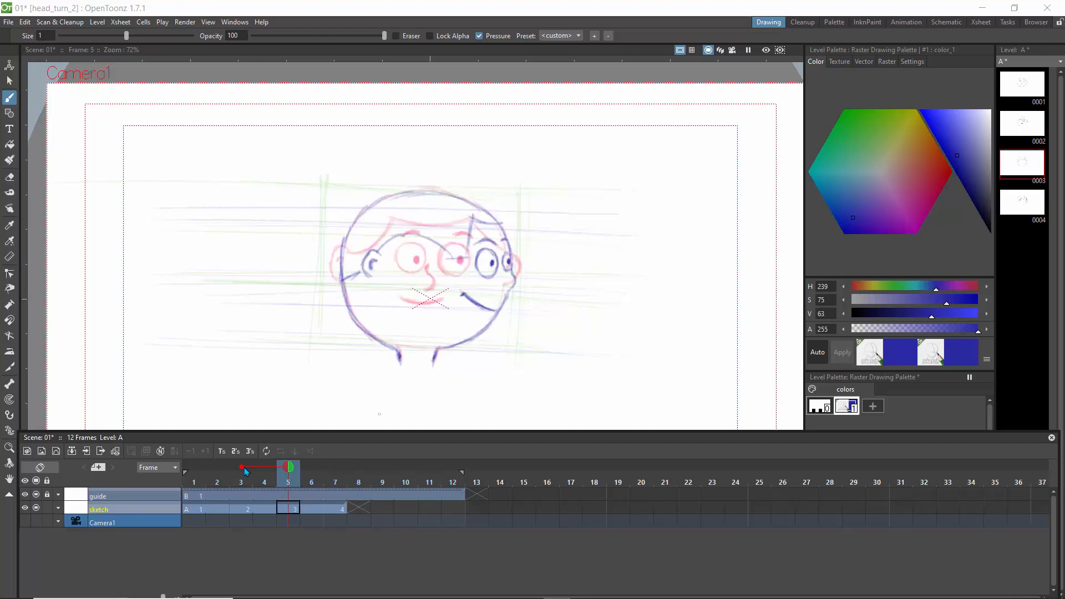
{"action": "left_click", "coordinate": [335, 468]}
{"action": "mouse_move", "coordinate": [304, 472]}
{"action": "left_mouse_down"}
{"action": "mouse_move", "coordinate": [334, 478]}
{"action": "mouse_move", "coordinate": [291, 481]}
{"action": "mouse_move", "coordinate": [360, 482]}
{"action": "mouse_move", "coordinate": [205, 479]}
{"action": "left_mouse_up"}
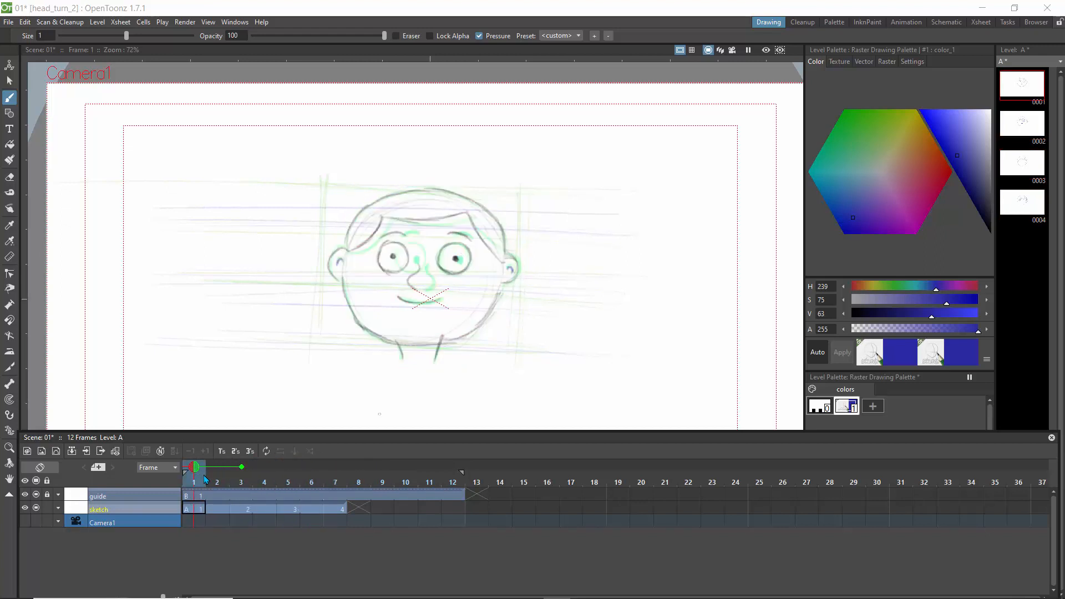
Step: Switch to the Animation room and preview the head turn in looped playback
{"action": "left_click", "coordinate": [892, 23]}
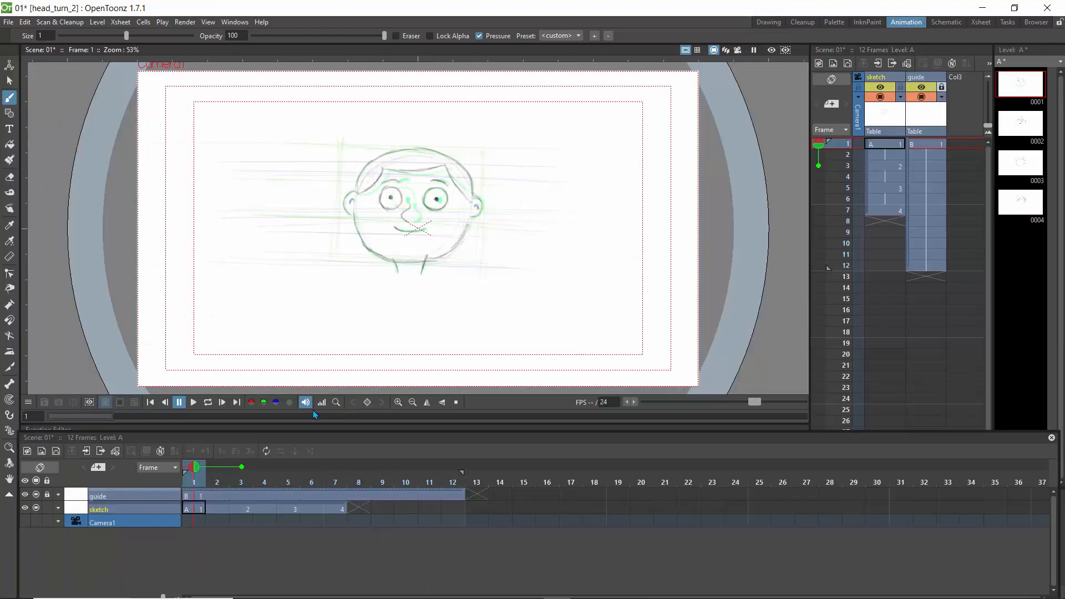
{"action": "left_click", "coordinate": [209, 401]}
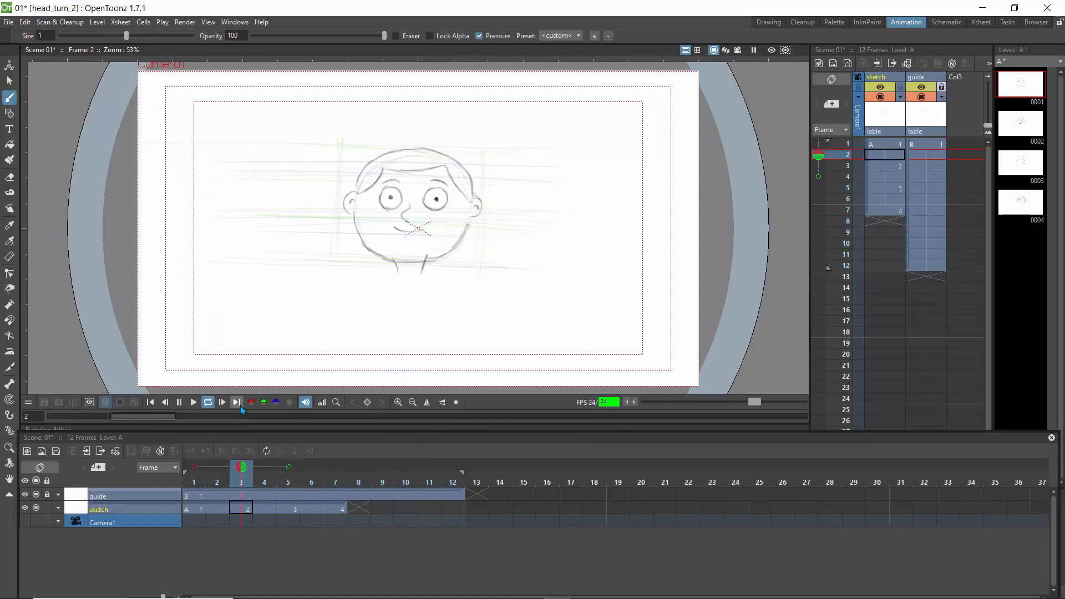
{"action": "left_click", "coordinate": [209, 404]}
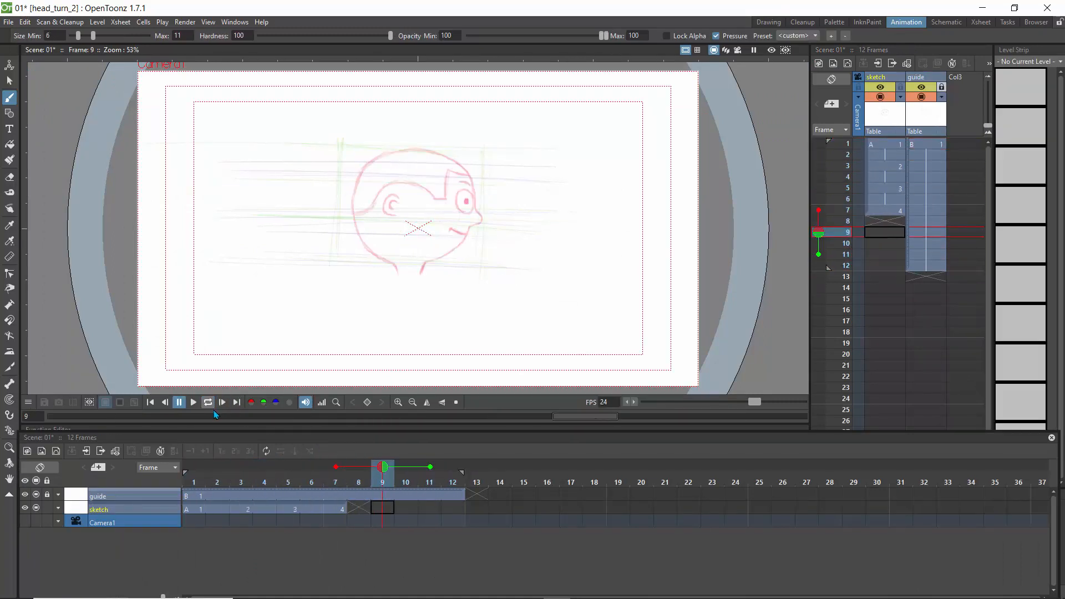
Step: Shorten the playback range to end at frame 7 and loop the head turn
{"action": "left_click_drag", "start_coordinate": [385, 471], "coordinate": [264, 468]}
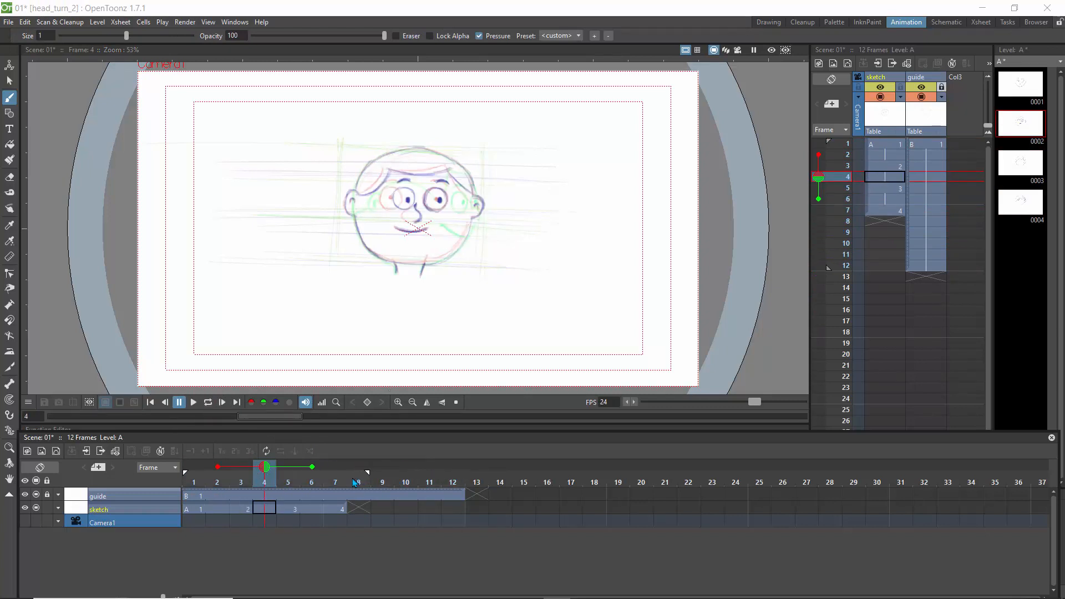
{"action": "left_click_drag", "start_coordinate": [351, 484], "coordinate": [343, 482]}
{"action": "left_click", "coordinate": [197, 401]}
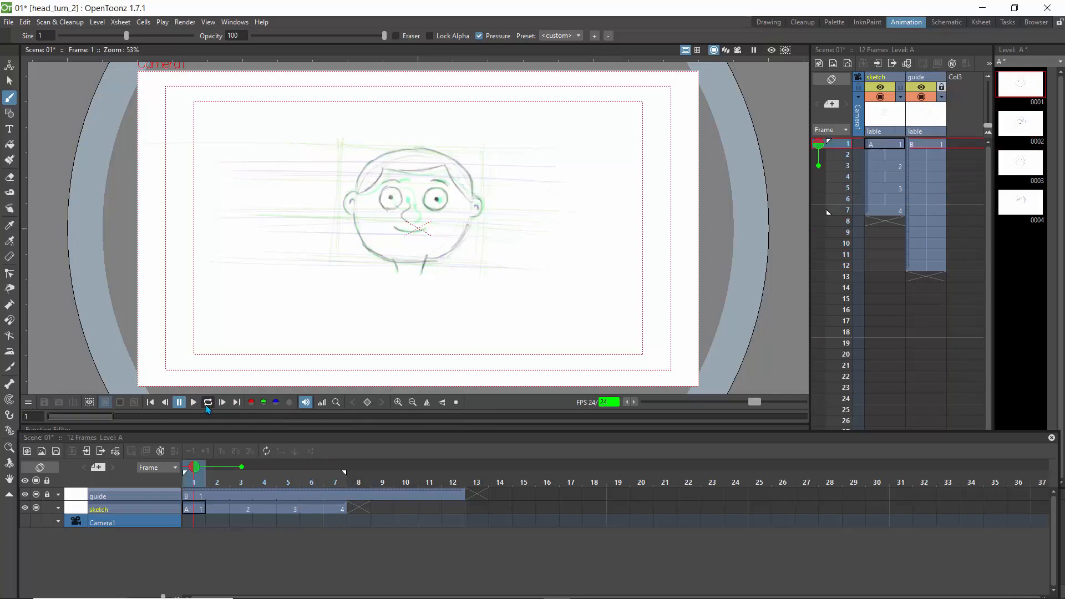
{"action": "left_click", "coordinate": [206, 406]}
Step: Slow the looped playback to 8 FPS after trying 4 and 12 FPS
{"action": "left_click_drag", "start_coordinate": [753, 403], "coordinate": [726, 410]}
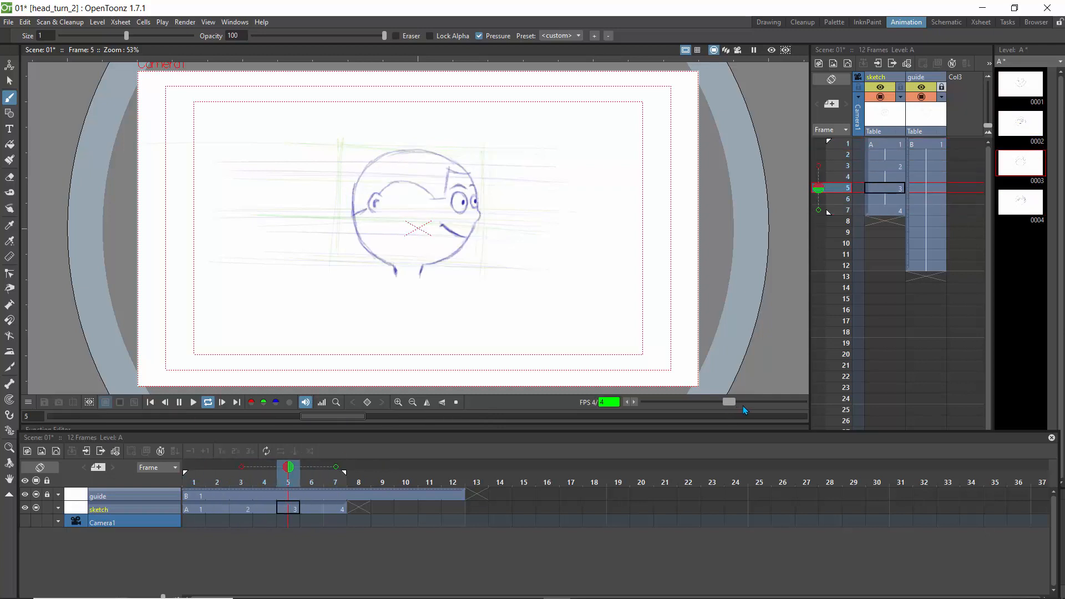
{"action": "left_click", "coordinate": [744, 407]}
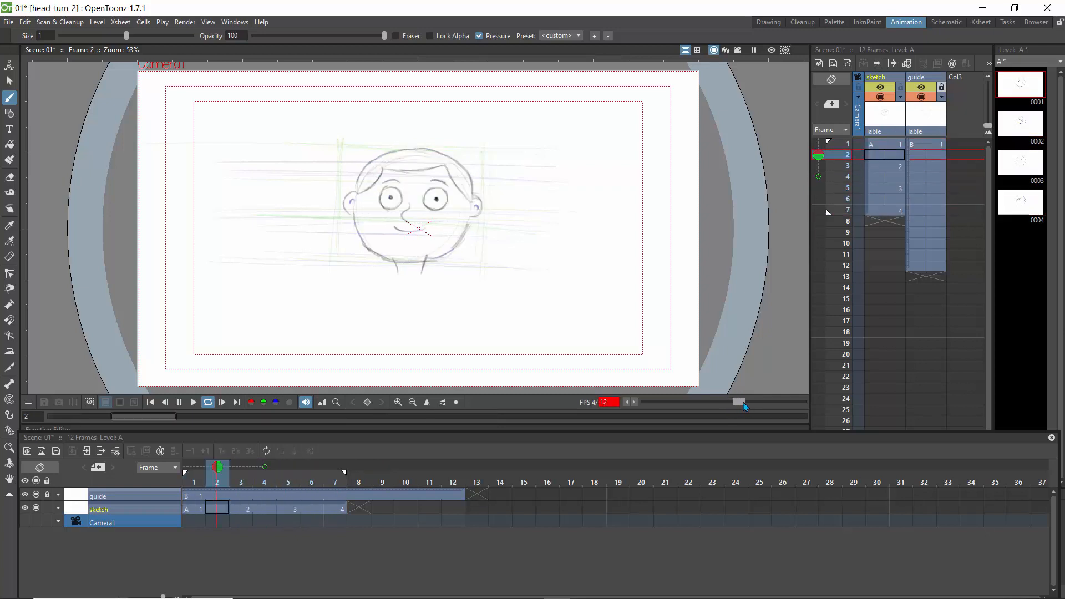
{"action": "left_click_drag", "start_coordinate": [744, 407], "coordinate": [738, 409]}
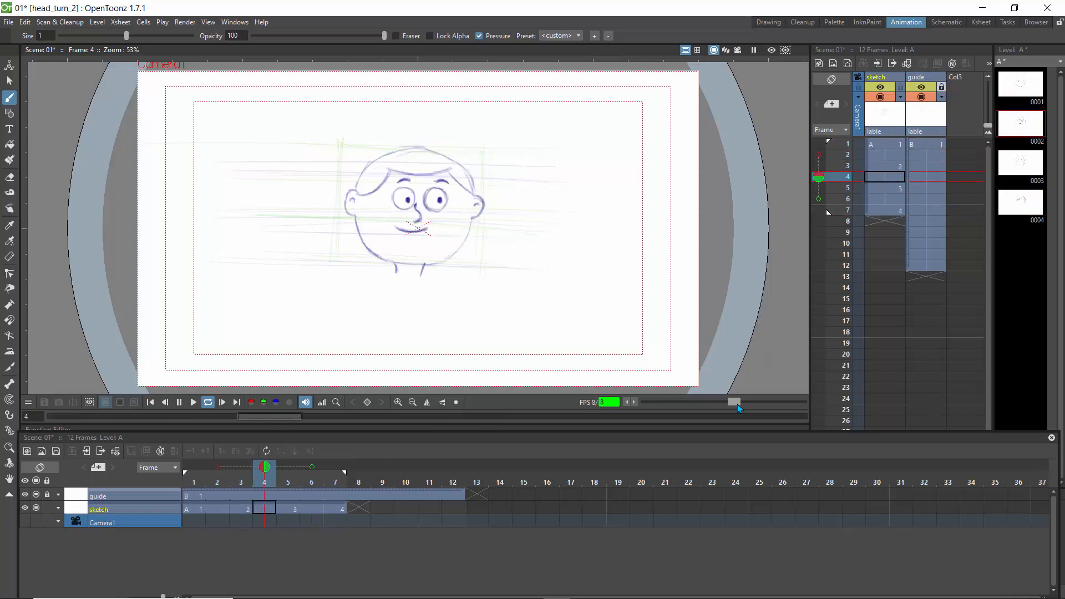